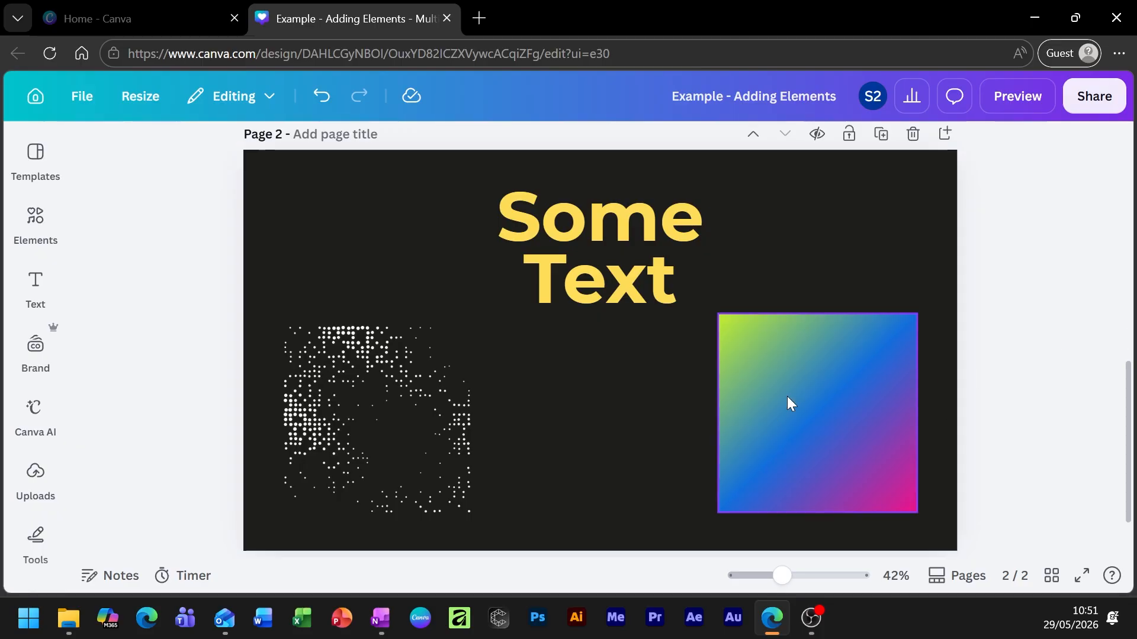
Resize the dotted graphic from its corner so it ends slightly smaller.
{"action": "left_click", "coordinate": [823, 368]}
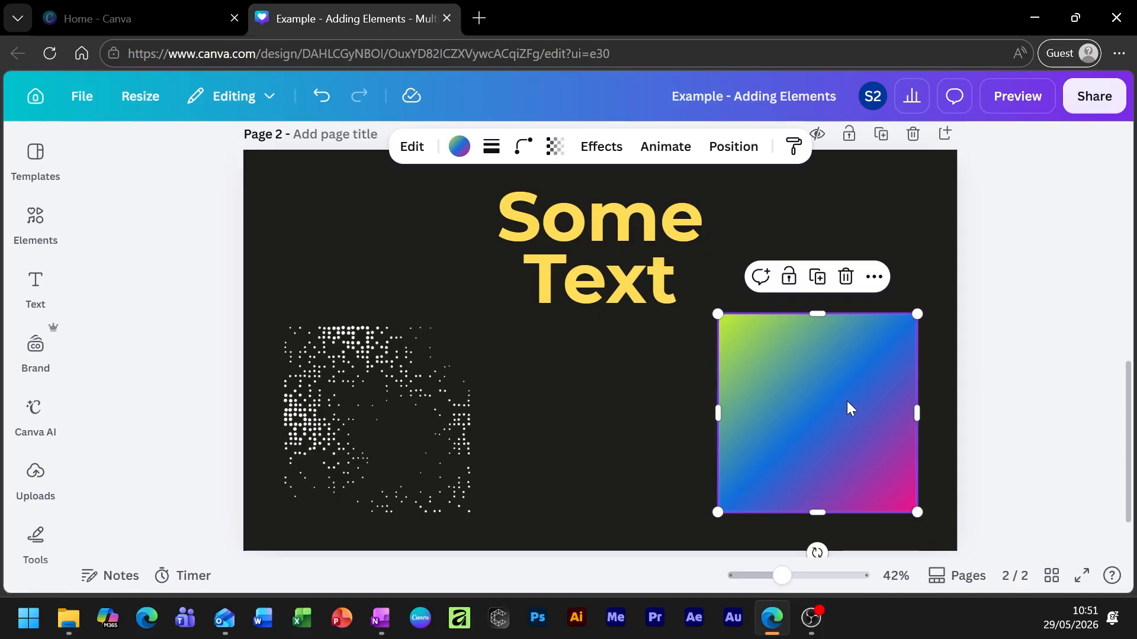
{"action": "left_click", "coordinate": [540, 477]}
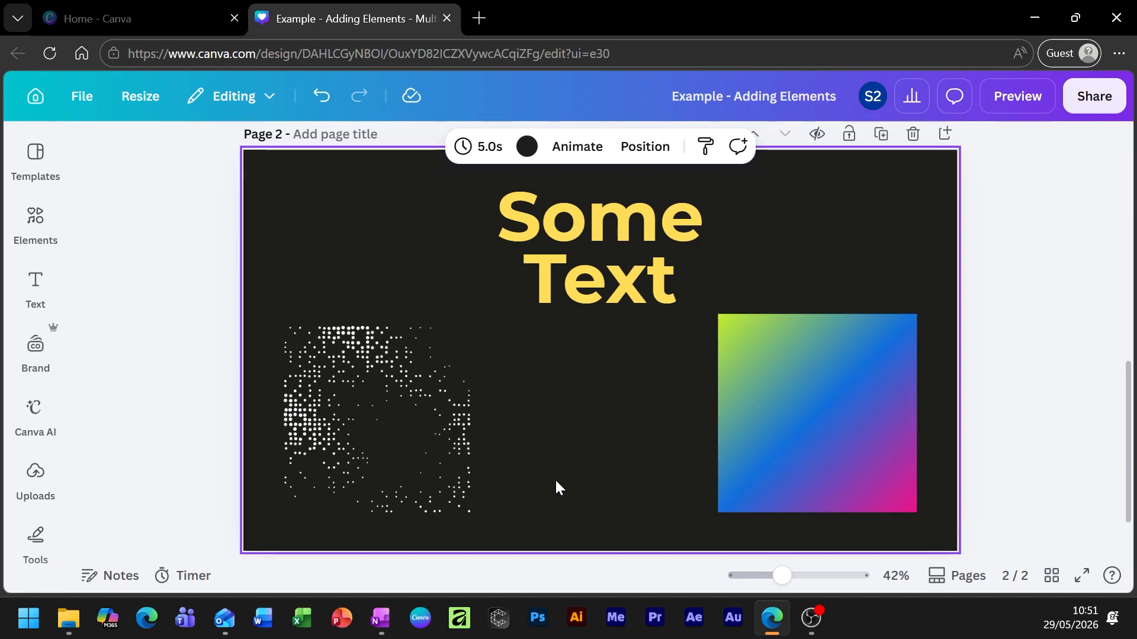
{"action": "left_click", "coordinate": [382, 392]}
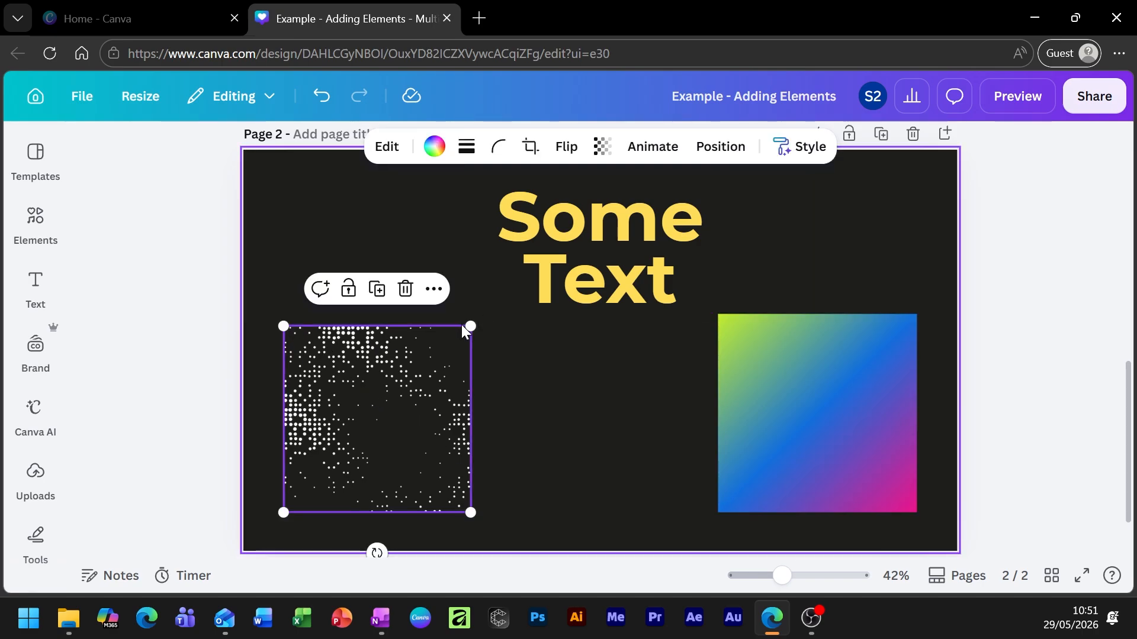
{"action": "left_click_drag", "start_coordinate": [470, 326], "coordinate": [515, 281]}
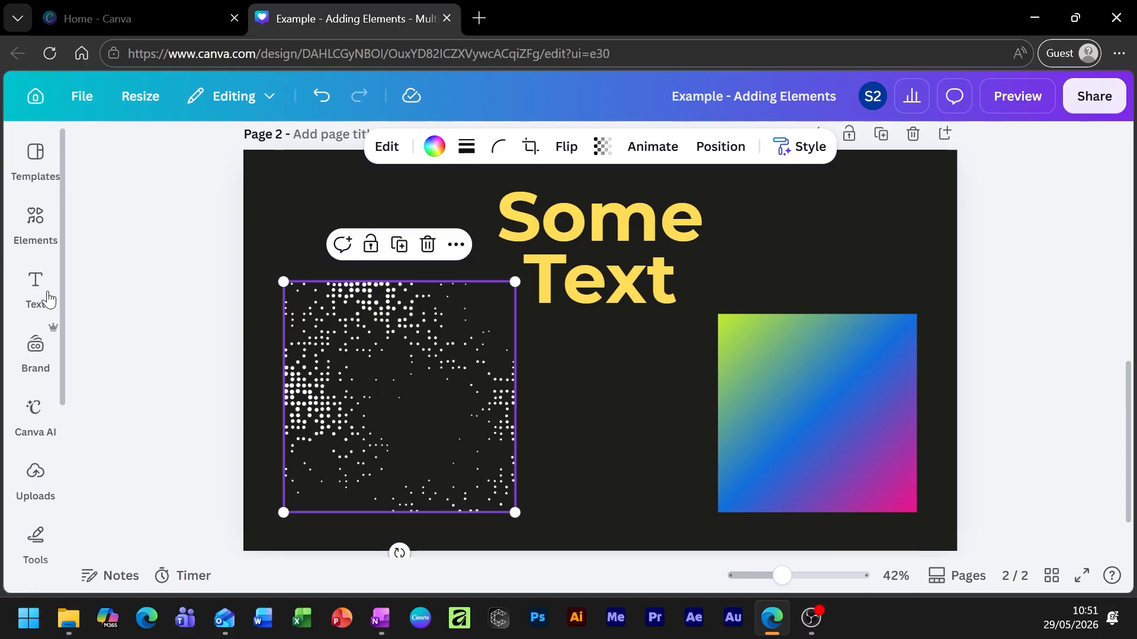
{"action": "left_click", "coordinate": [35, 225]}
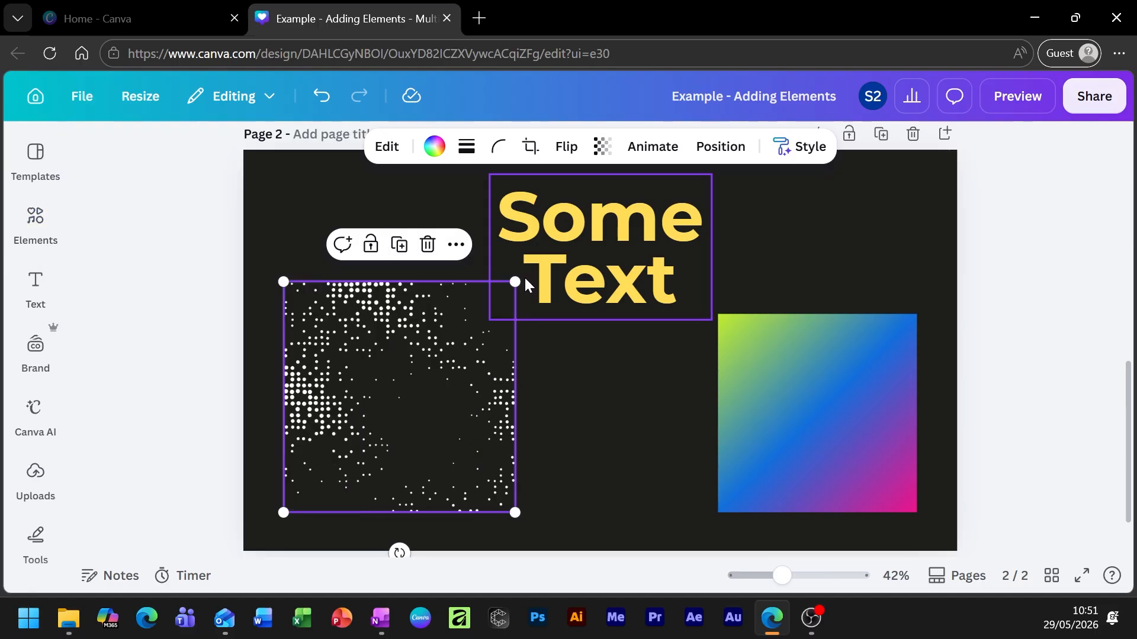
{"action": "left_click_drag", "start_coordinate": [515, 281], "coordinate": [451, 332]}
{"action": "left_click", "coordinate": [601, 437]}
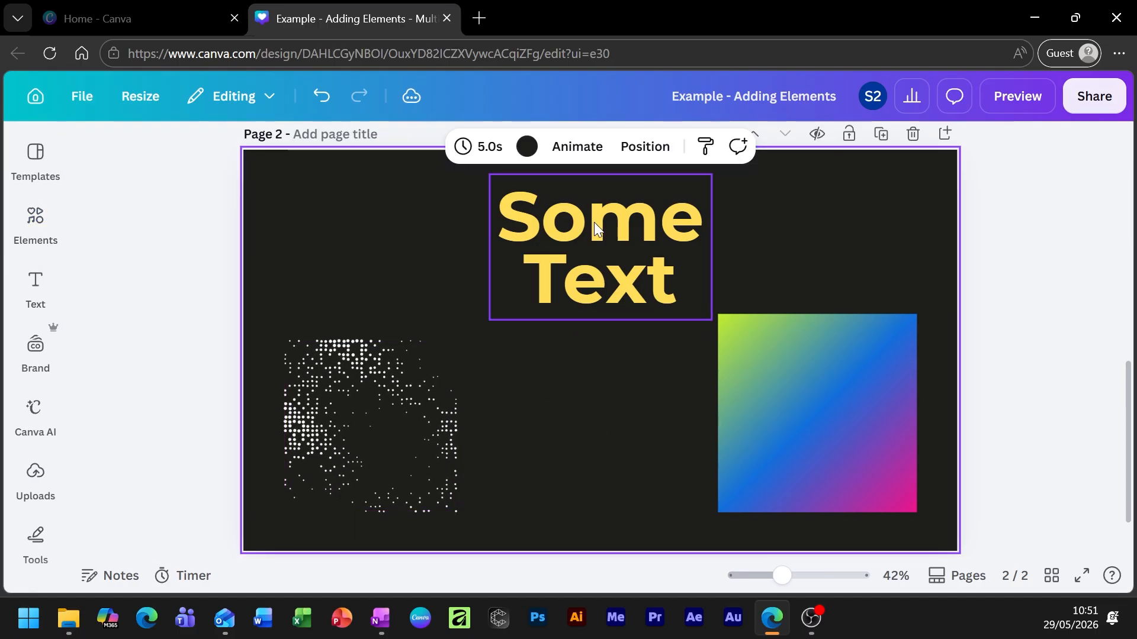
Nudge the Some Text heading into a slightly new position.
{"action": "left_click_drag", "start_coordinate": [594, 222], "coordinate": [575, 235]}
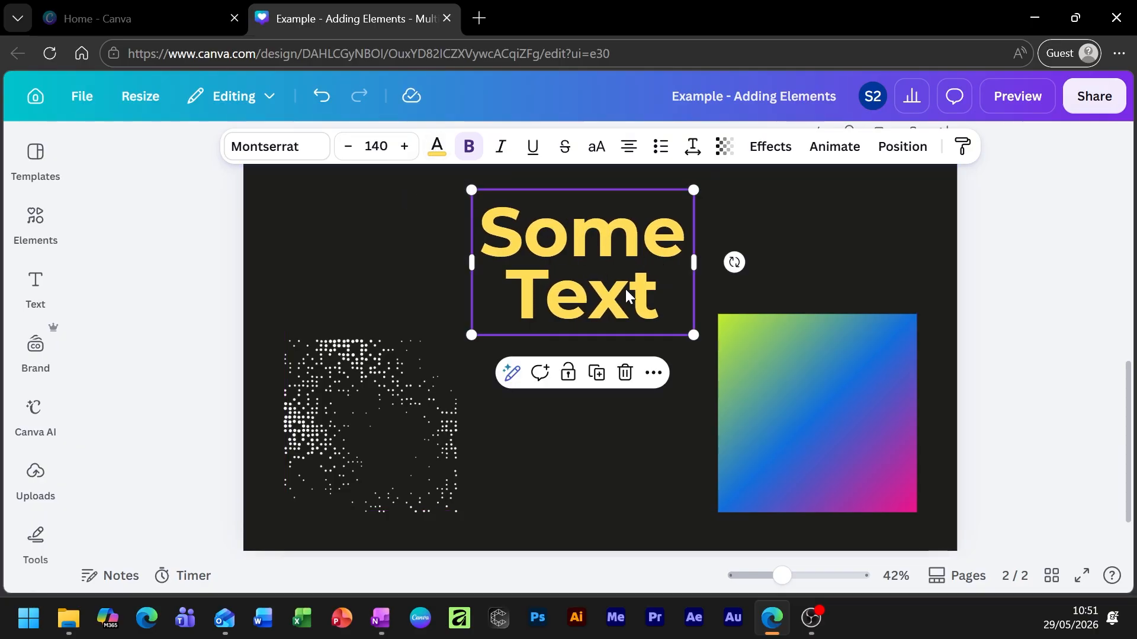
{"action": "left_click_drag", "start_coordinate": [628, 294], "coordinate": [631, 267]}
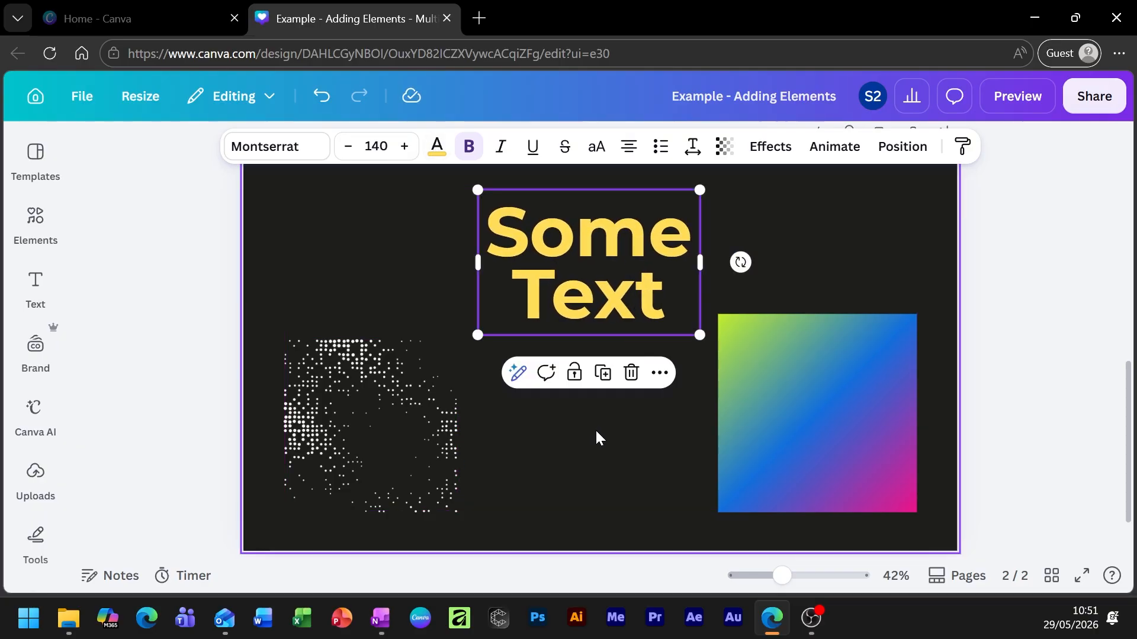
{"action": "left_click", "coordinate": [596, 439]}
Shift the gradient square slightly down and to the right.
{"action": "left_click", "coordinate": [820, 436]}
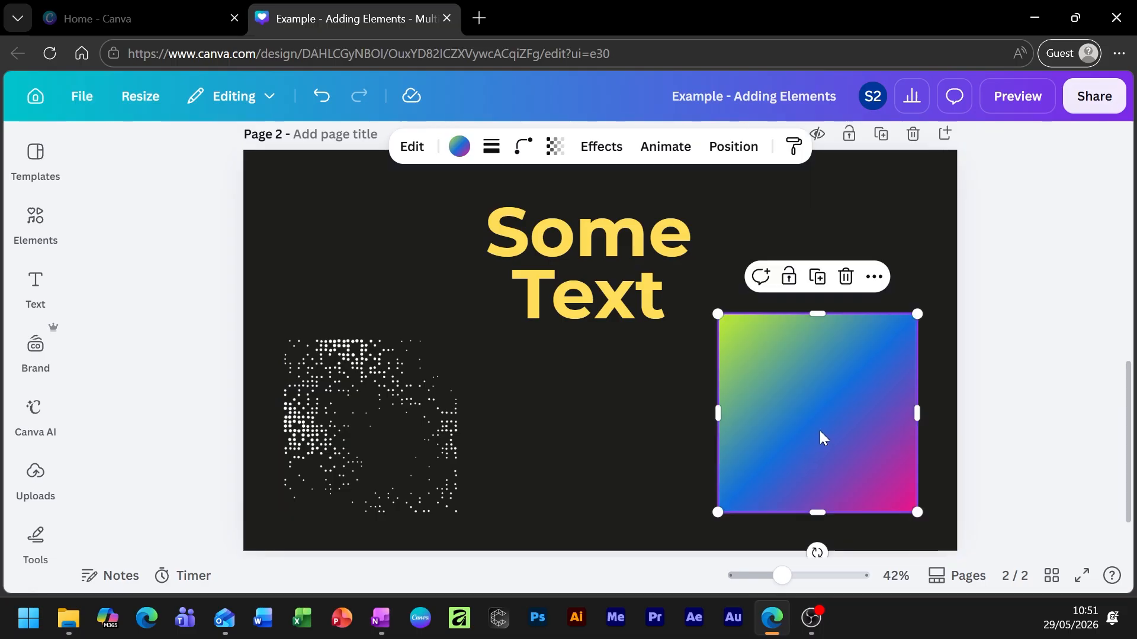
{"action": "mouse_move", "coordinate": [819, 436]}
{"action": "left_mouse_down"}
{"action": "mouse_move", "coordinate": [794, 421]}
{"action": "mouse_move", "coordinate": [820, 443]}
{"action": "mouse_move", "coordinate": [815, 427]}
{"action": "left_mouse_up"}
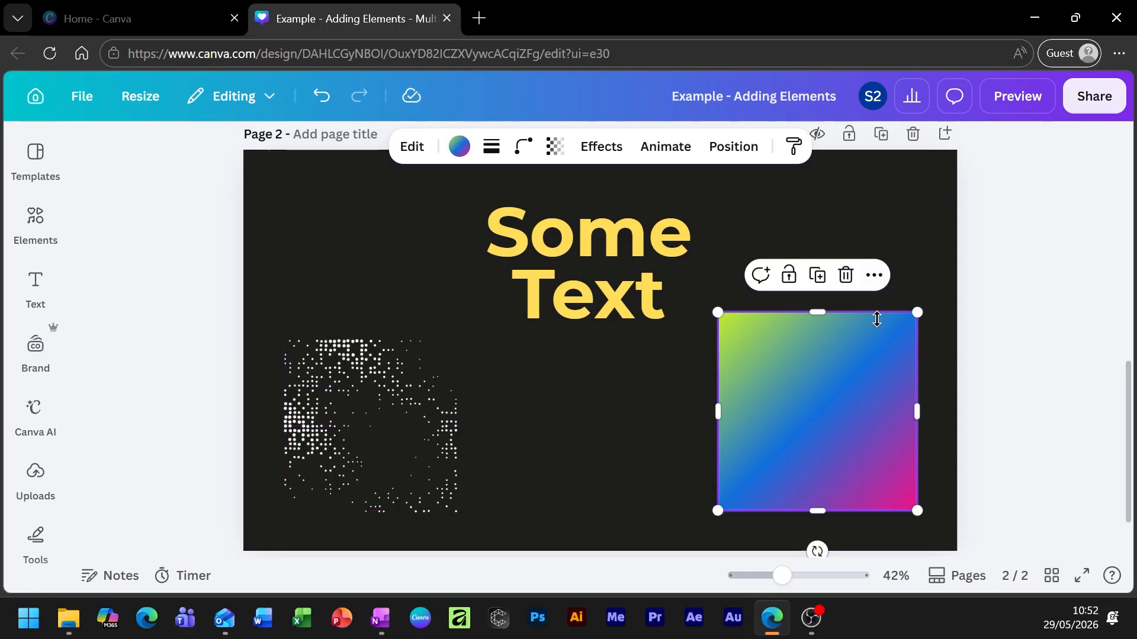
{"action": "mouse_move", "coordinate": [836, 466]}
{"action": "left_mouse_down"}
{"action": "mouse_move", "coordinate": [830, 474]}
{"action": "mouse_move", "coordinate": [826, 464]}
{"action": "left_mouse_up"}
{"action": "left_click", "coordinate": [349, 452]}
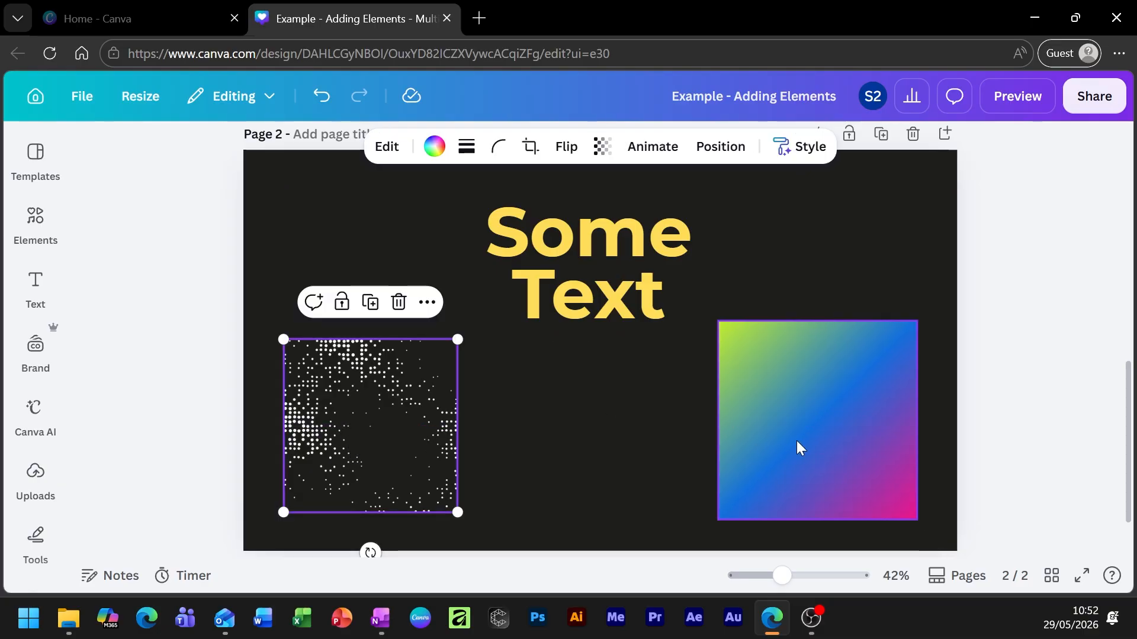
{"action": "left_click", "coordinate": [605, 312]}
{"action": "mouse_move", "coordinate": [845, 428]}
{"action": "left_mouse_down"}
{"action": "mouse_move", "coordinate": [863, 424]}
{"action": "mouse_move", "coordinate": [851, 421]}
{"action": "left_mouse_up"}
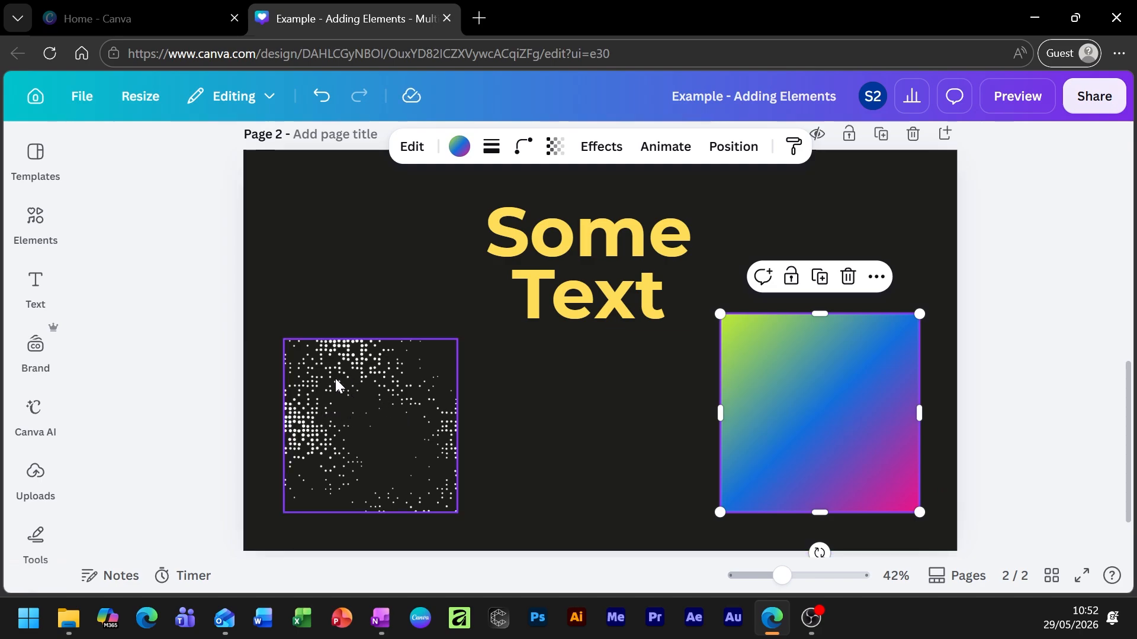
Try different positions for the Some Text heading and the dotted graphic across the page.
{"action": "mouse_move", "coordinate": [336, 383]}
{"action": "left_mouse_down"}
{"action": "mouse_move", "coordinate": [804, 406]}
{"action": "mouse_move", "coordinate": [733, 371]}
{"action": "mouse_move", "coordinate": [334, 372]}
{"action": "left_mouse_up"}
{"action": "left_click_drag", "start_coordinate": [608, 222], "coordinate": [434, 347]}
{"action": "left_click_drag", "start_coordinate": [782, 576], "coordinate": [806, 575]}
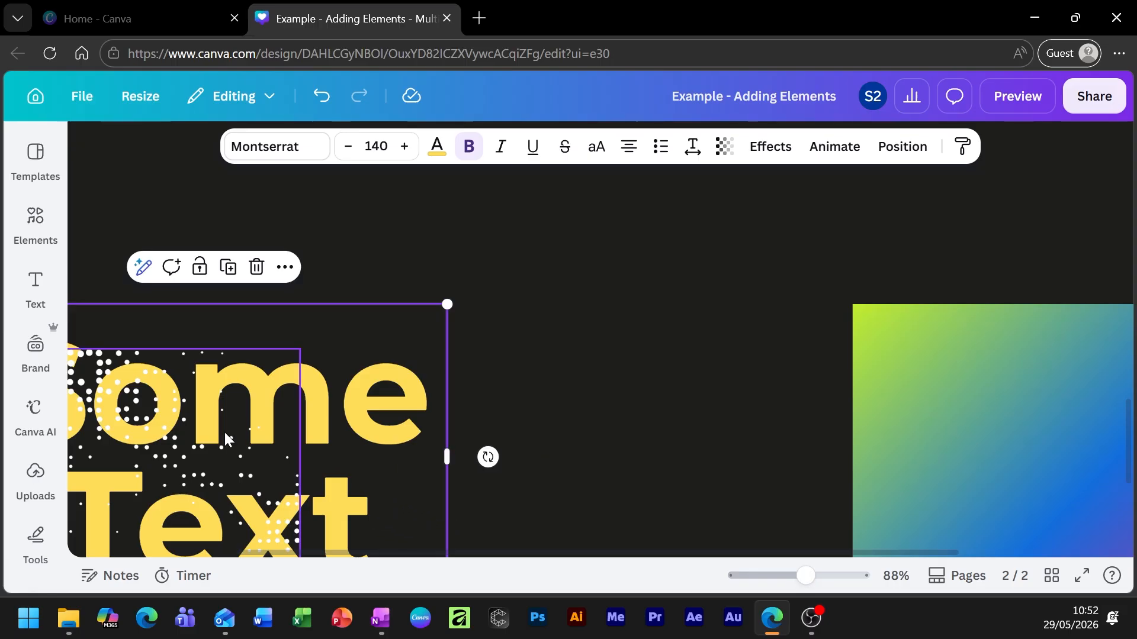
{"action": "left_click_drag", "start_coordinate": [768, 553], "coordinate": [490, 560]}
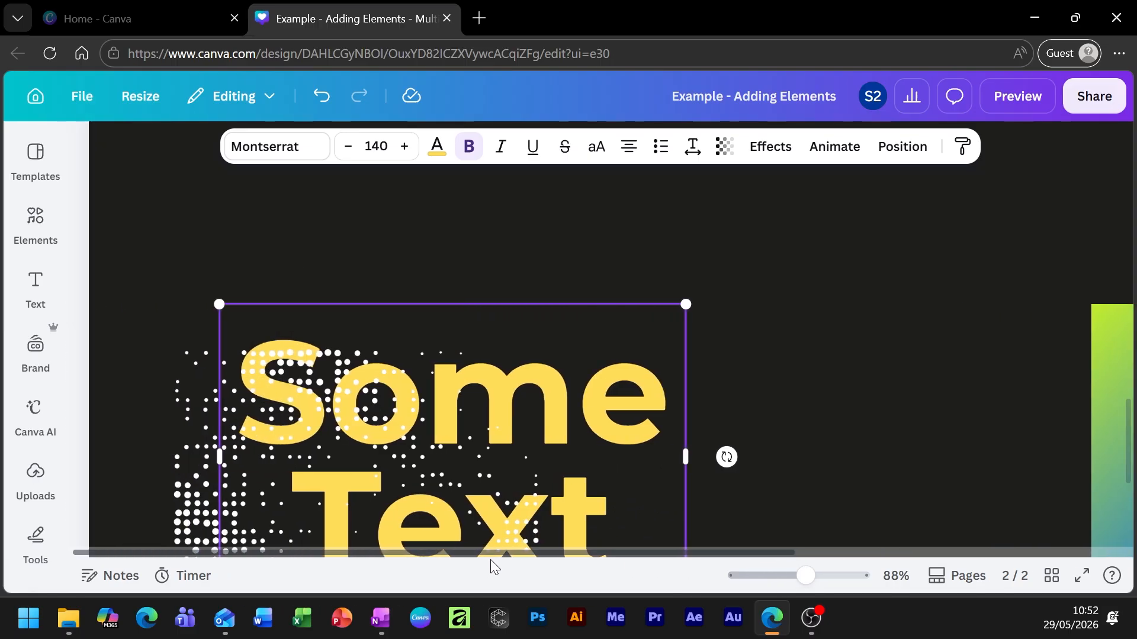
{"action": "mouse_move", "coordinate": [303, 403]}
{"action": "left_mouse_down"}
{"action": "mouse_move", "coordinate": [293, 387]}
{"action": "mouse_move", "coordinate": [307, 416]}
{"action": "left_mouse_up"}
{"action": "left_click_drag", "start_coordinate": [225, 490], "coordinate": [303, 472]}
{"action": "left_click_drag", "start_coordinate": [649, 414], "coordinate": [1094, 404]}
{"action": "left_click_drag", "start_coordinate": [484, 415], "coordinate": [1099, 393]}
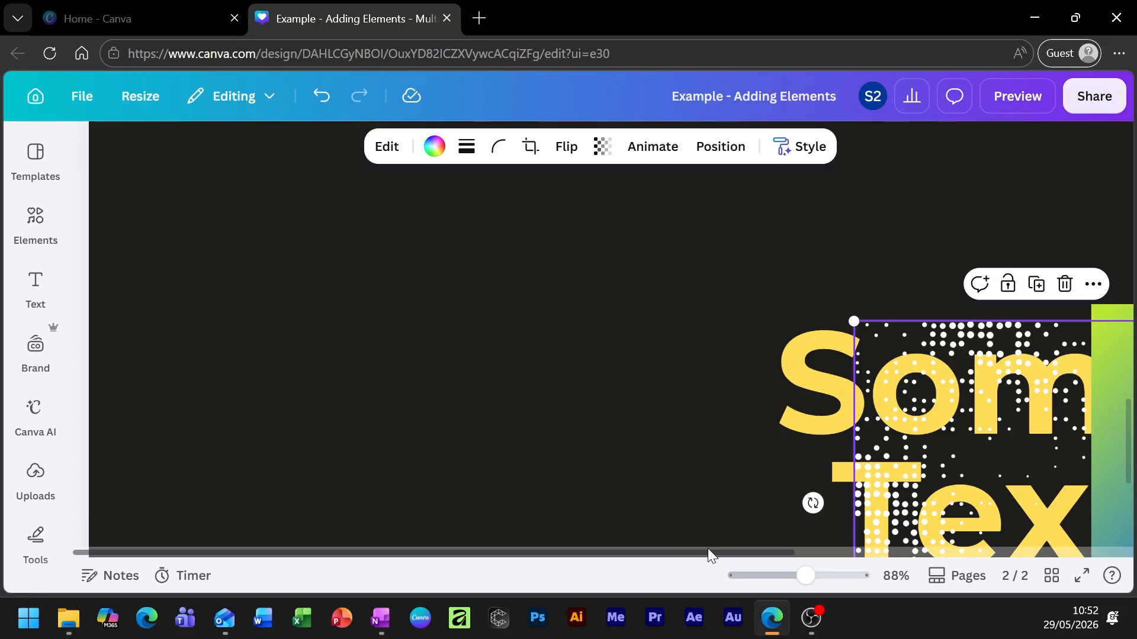
{"action": "left_click_drag", "start_coordinate": [708, 548], "coordinate": [945, 545]}
Put the dotted graphic at the page's left and the heading over the square's upper-left corner.
{"action": "left_click_drag", "start_coordinate": [813, 584], "coordinate": [780, 577]}
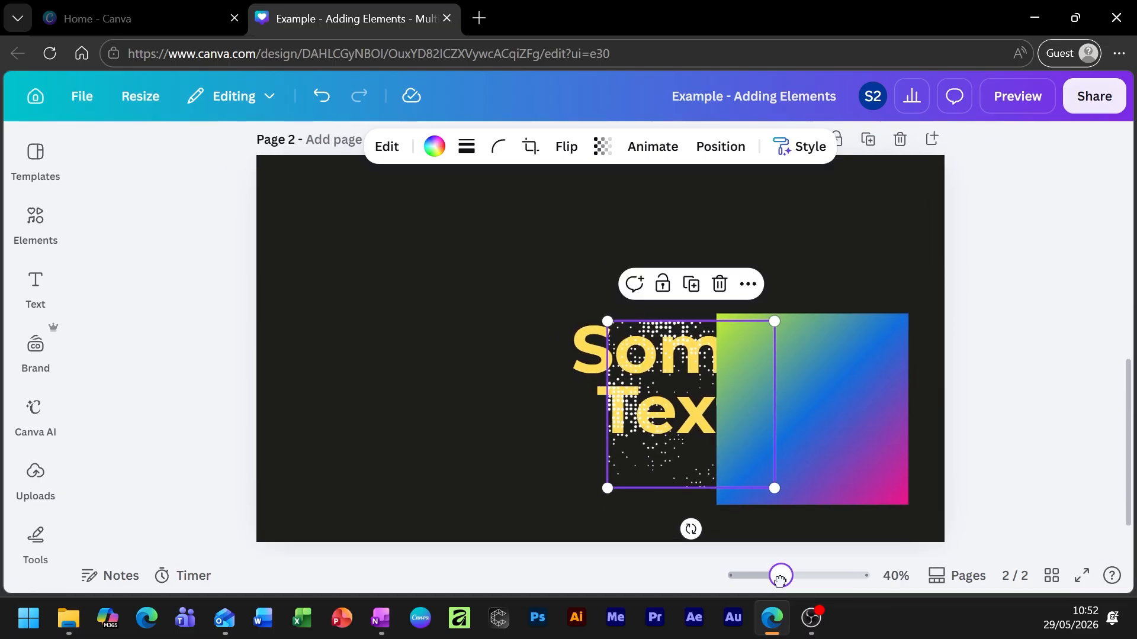
{"action": "left_click", "coordinate": [1042, 401]}
{"action": "left_click_drag", "start_coordinate": [679, 439], "coordinate": [365, 457]}
{"action": "left_click_drag", "start_coordinate": [676, 415], "coordinate": [705, 374]}
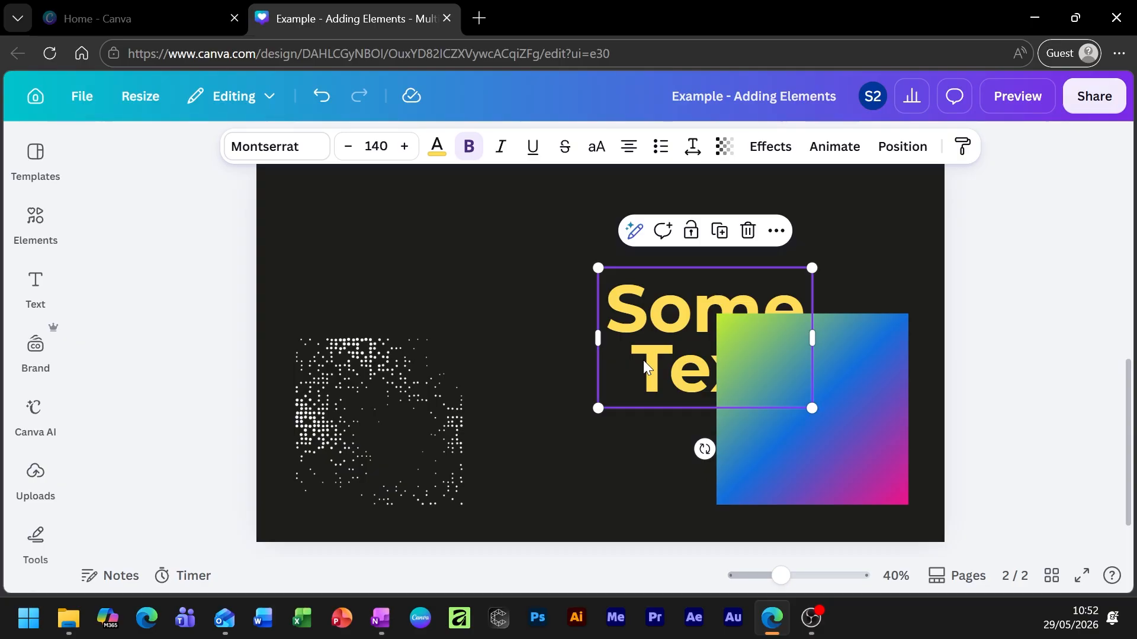
Send the gradient square backward behind Some Text, then centre the heading on it.
{"action": "left_click", "coordinate": [557, 286]}
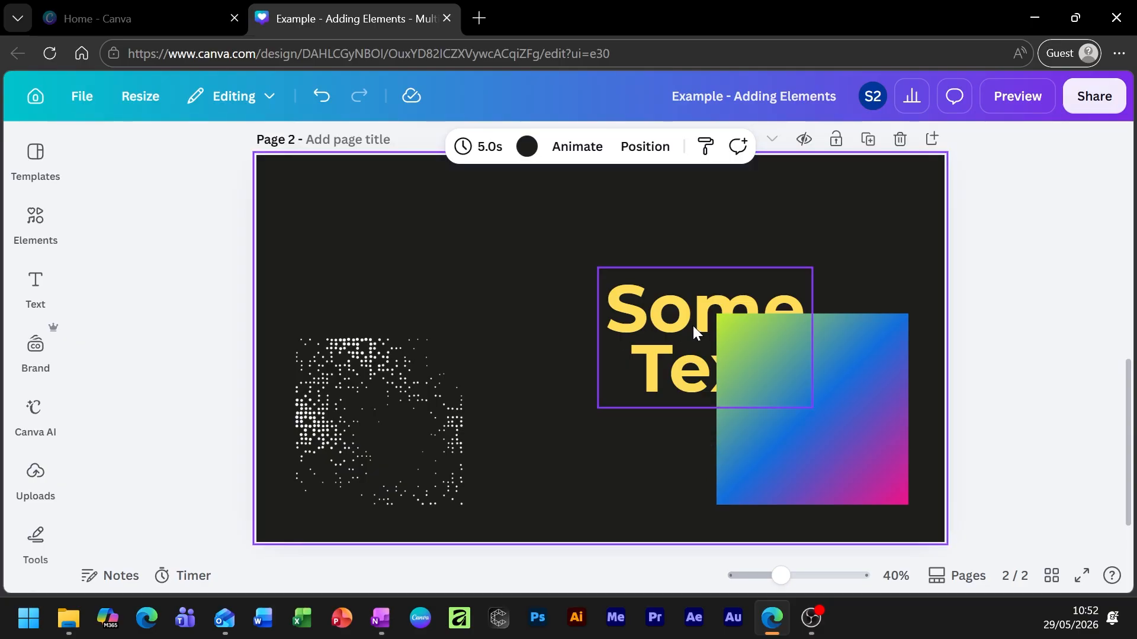
{"action": "left_click_drag", "start_coordinate": [830, 392], "coordinate": [794, 386]}
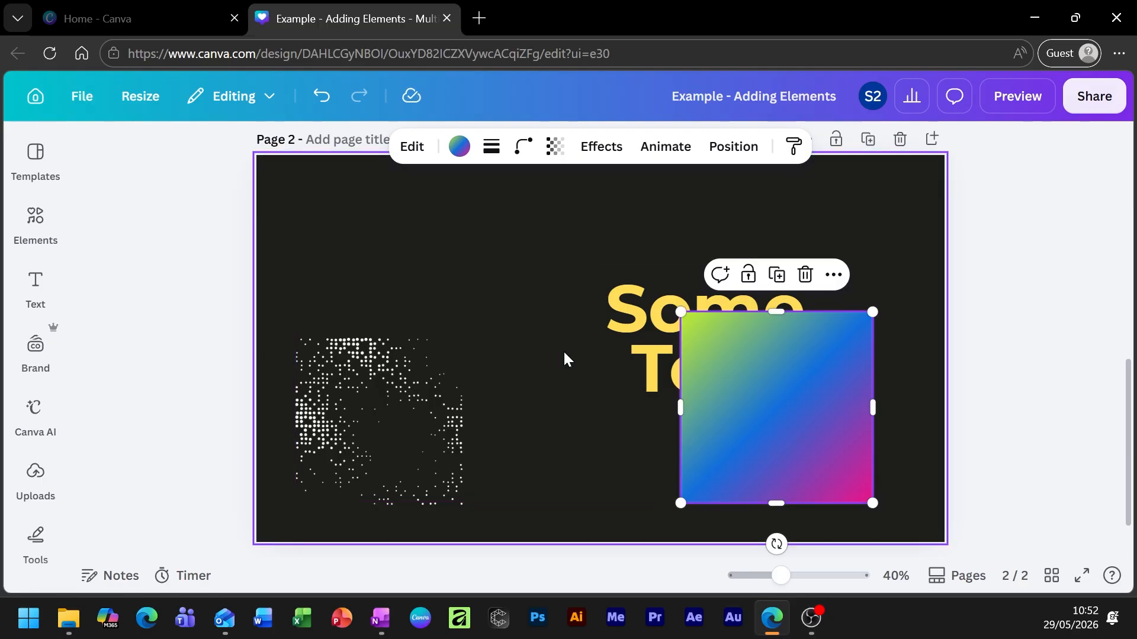
{"action": "right_click", "coordinate": [788, 354]}
{"action": "mouse_move", "coordinate": [807, 335]}
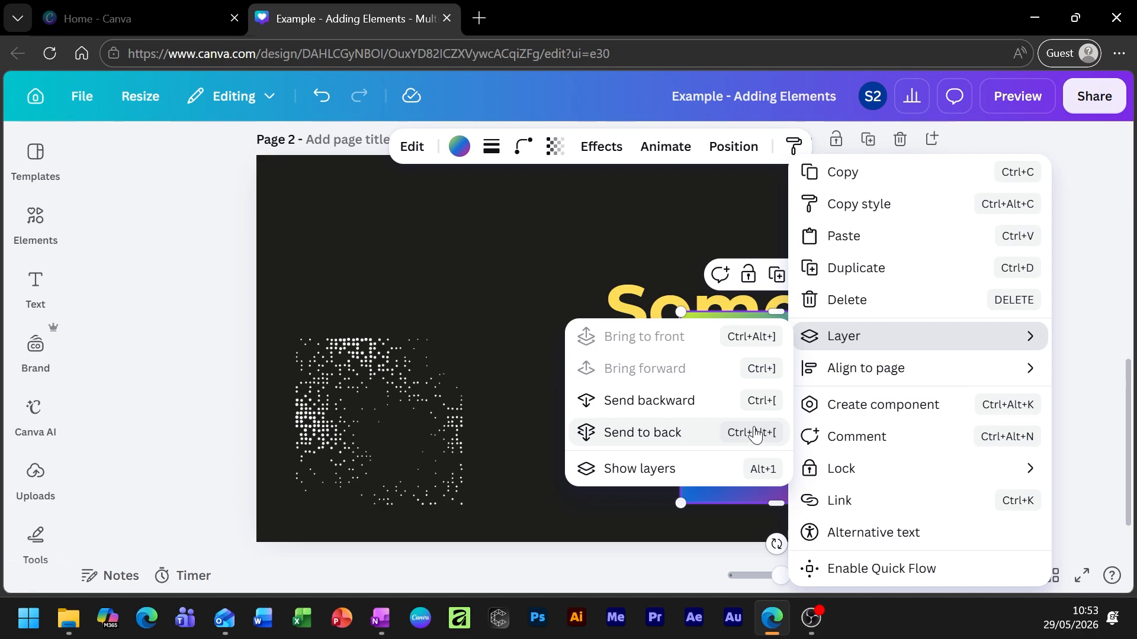
{"action": "left_click", "coordinate": [715, 406]}
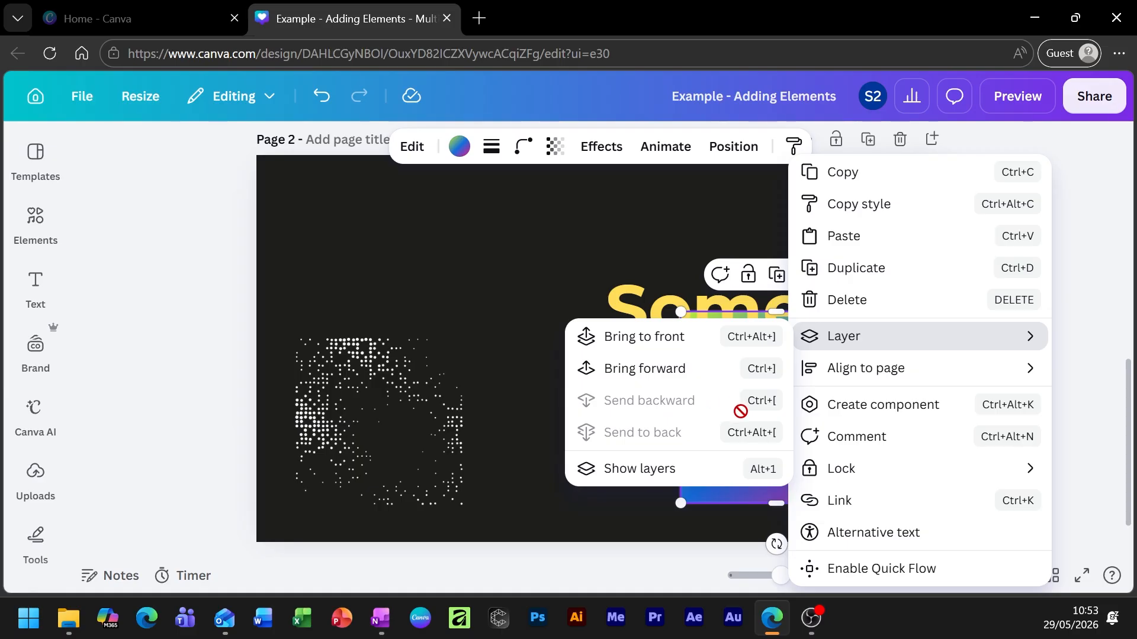
{"action": "left_click", "coordinate": [1123, 337]}
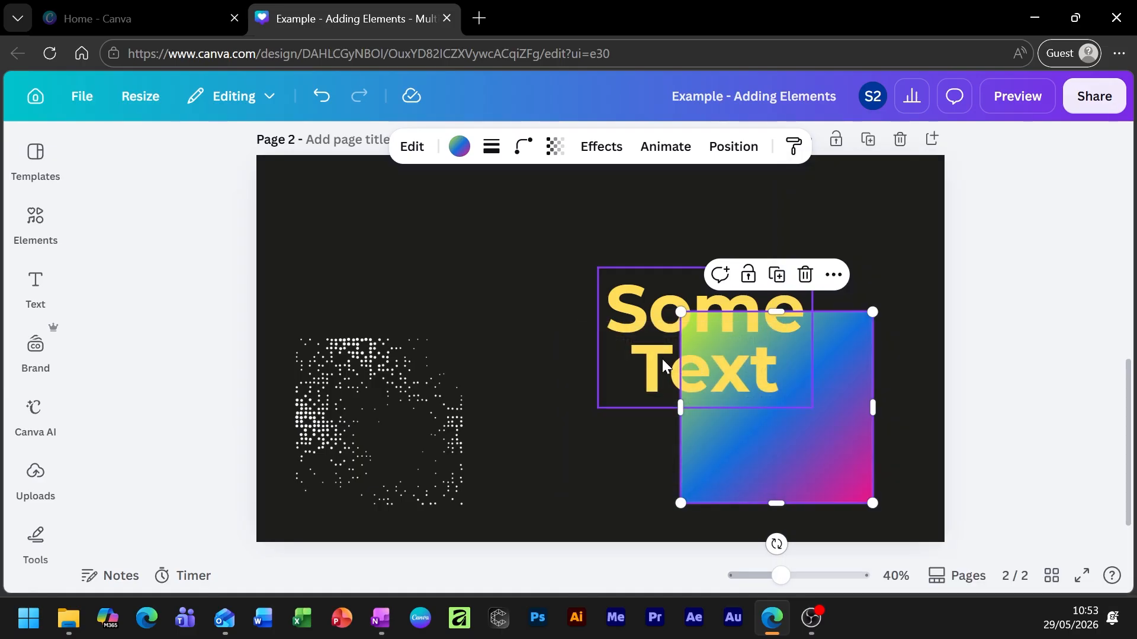
{"action": "left_click_drag", "start_coordinate": [665, 362], "coordinate": [727, 444]}
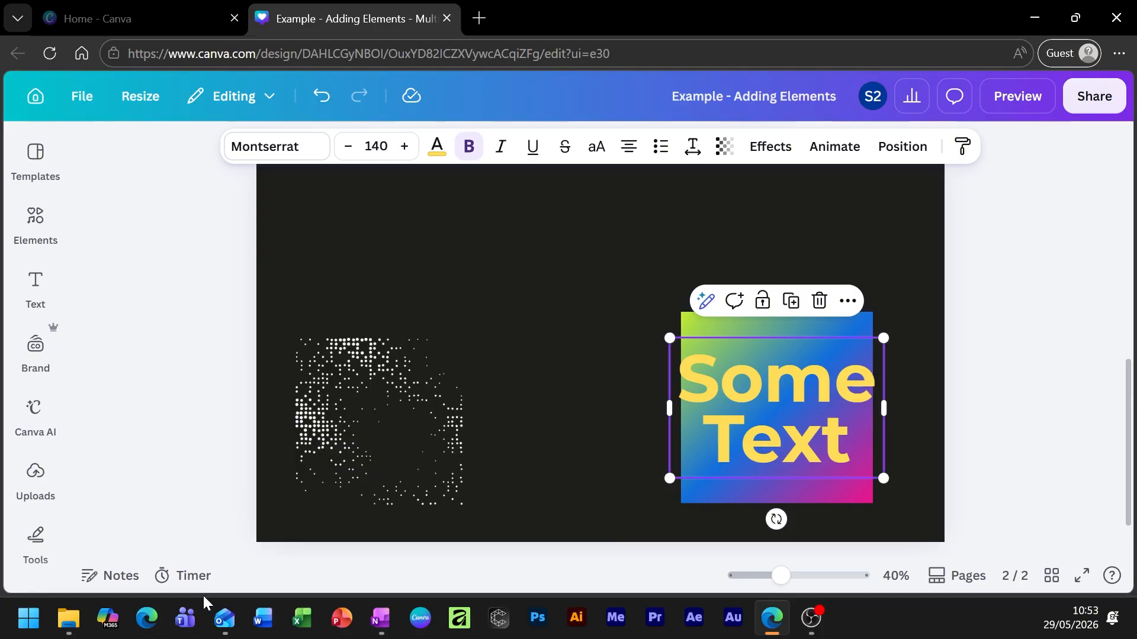
Move Some Text to the top centre and place the dotted graphic under it.
{"action": "left_click_drag", "start_coordinate": [314, 443], "coordinate": [423, 425]}
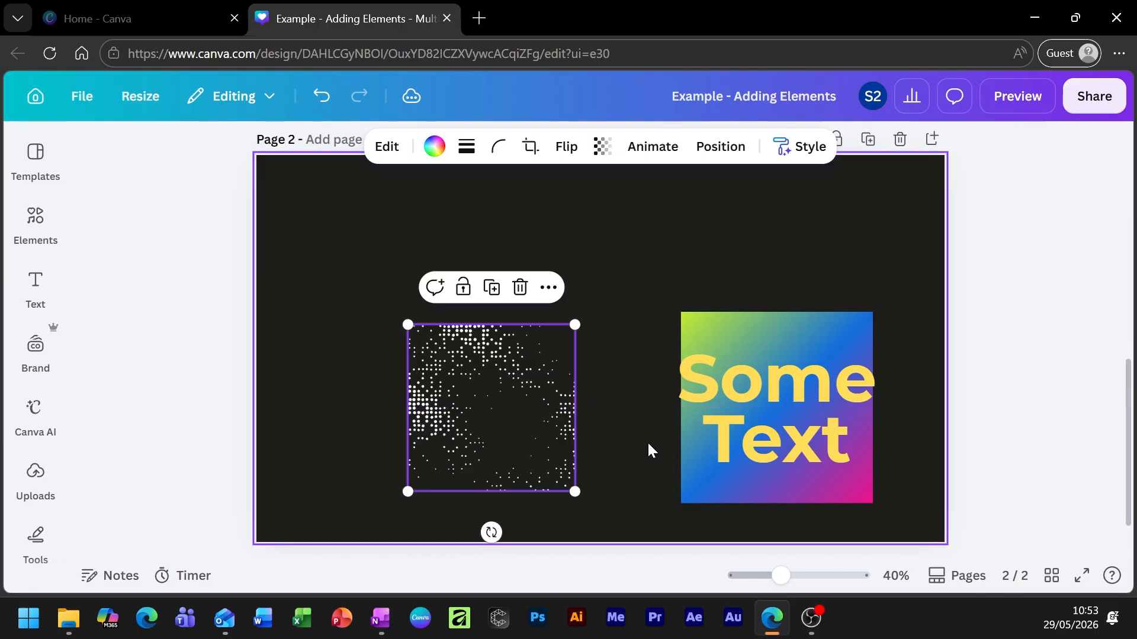
{"action": "left_click_drag", "start_coordinate": [726, 421], "coordinate": [536, 279]}
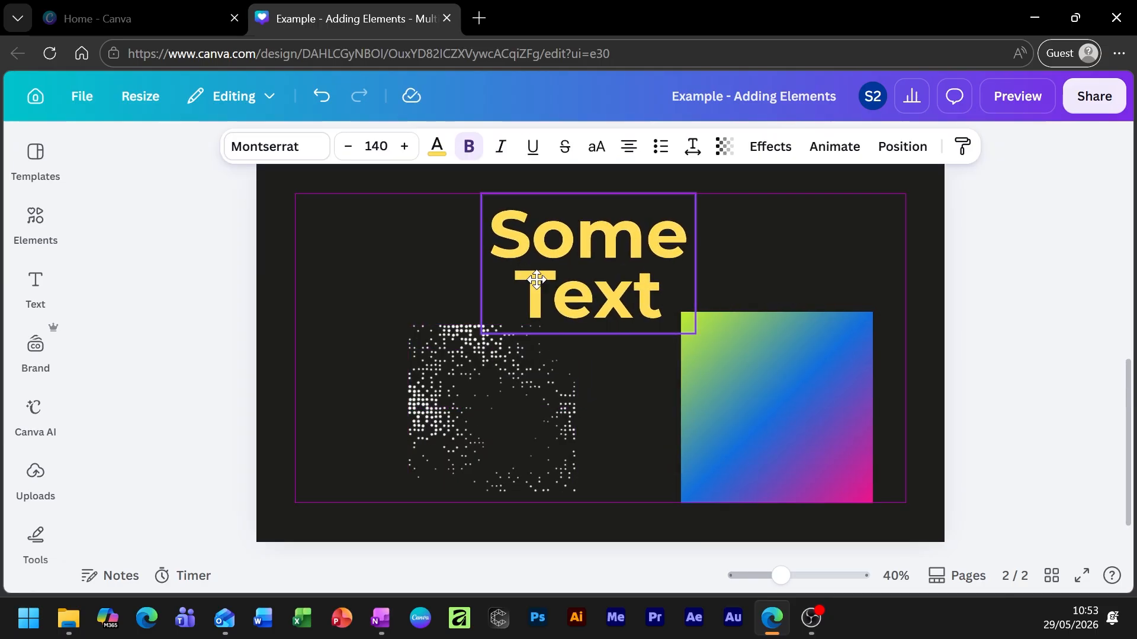
{"action": "left_click_drag", "start_coordinate": [499, 419], "coordinate": [582, 324]}
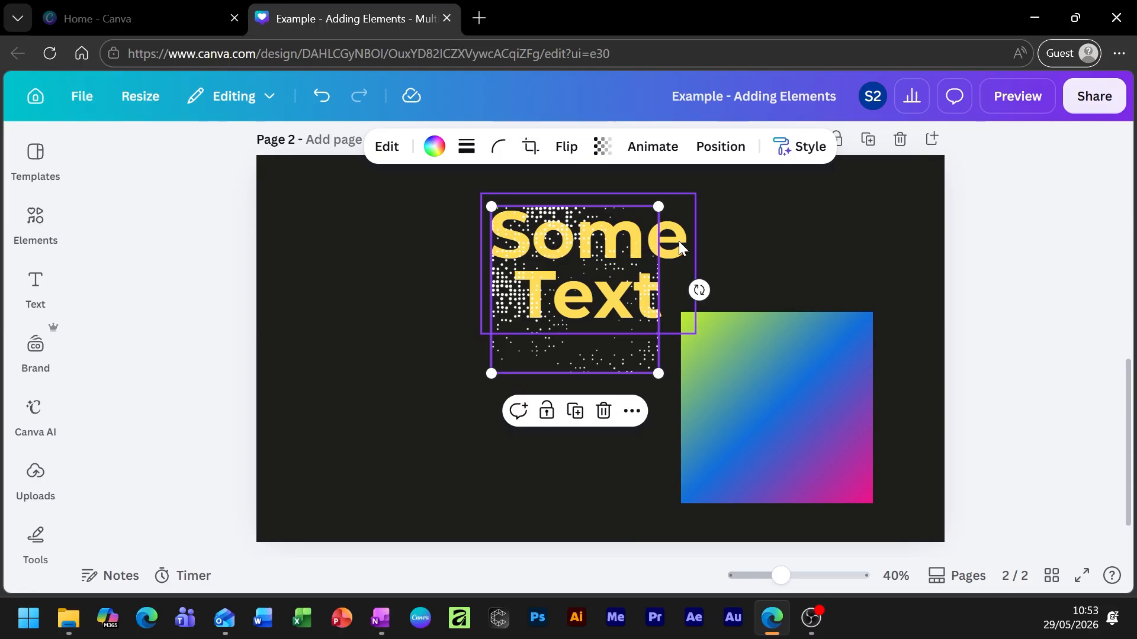
{"action": "mouse_move", "coordinate": [557, 317]}
{"action": "left_mouse_down"}
{"action": "mouse_move", "coordinate": [537, 388]}
{"action": "mouse_move", "coordinate": [552, 319]}
{"action": "mouse_move", "coordinate": [386, 456]}
{"action": "mouse_move", "coordinate": [416, 447]}
{"action": "mouse_move", "coordinate": [559, 298]}
{"action": "left_mouse_up"}
Send the dotted graphic backward and drag it onto the gradient square.
{"action": "right_click", "coordinate": [558, 298]}
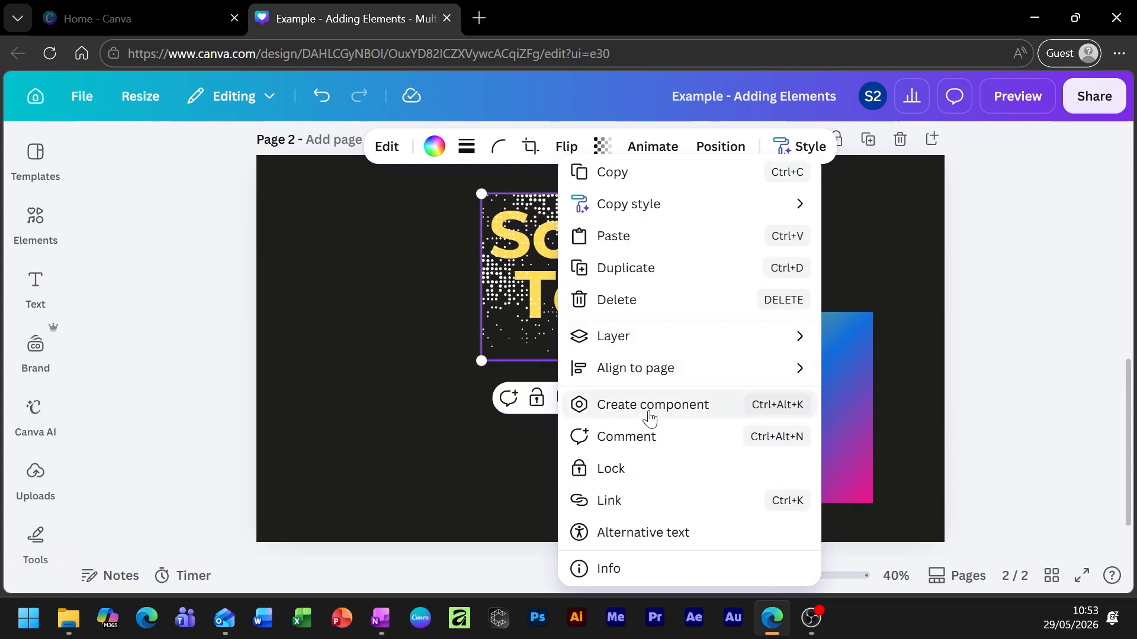
{"action": "mouse_move", "coordinate": [640, 334]}
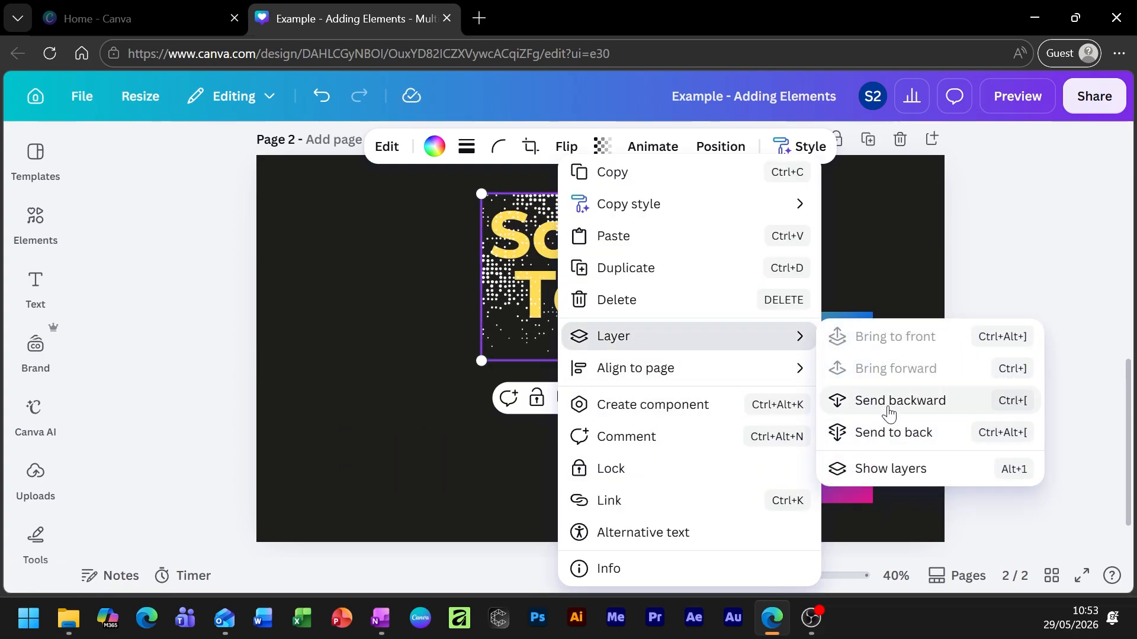
{"action": "left_click", "coordinate": [483, 490]}
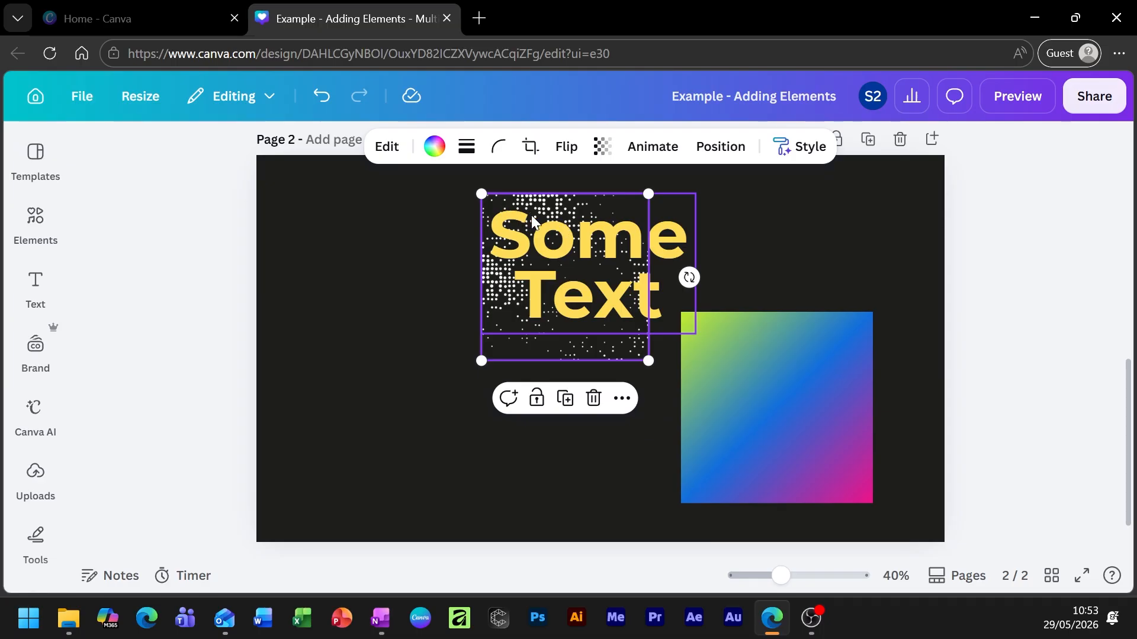
{"action": "left_click_drag", "start_coordinate": [508, 356], "coordinate": [713, 465]}
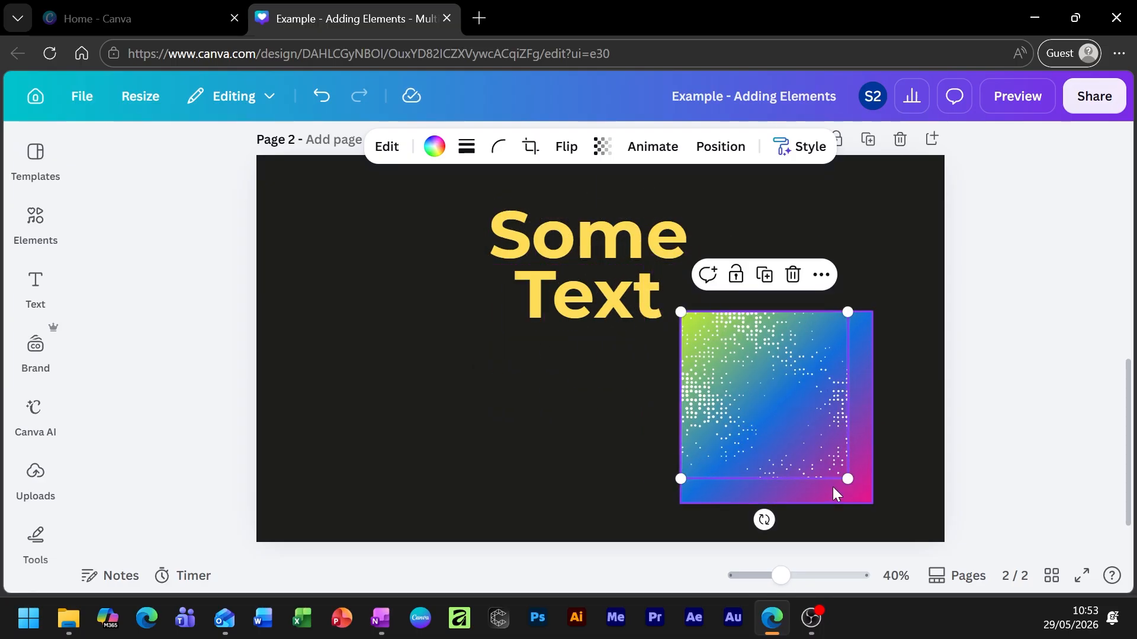
Enlarge the dotted graphic over the square, undoing and redoing the last two changes.
{"action": "left_click_drag", "start_coordinate": [849, 478], "coordinate": [882, 491]}
{"action": "left_click", "coordinate": [925, 443]}
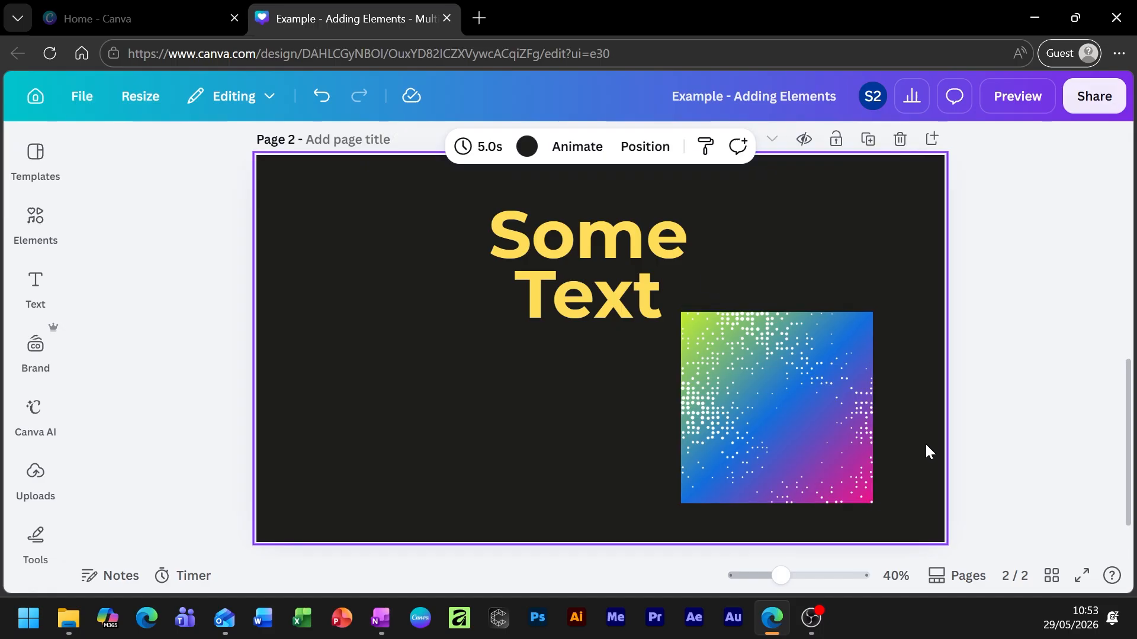
{"action": "left_click", "coordinate": [793, 428]}
{"action": "mouse_move", "coordinate": [783, 426]}
{"action": "left_mouse_down"}
{"action": "mouse_move", "coordinate": [451, 421]}
{"action": "mouse_move", "coordinate": [837, 424]}
{"action": "mouse_move", "coordinate": [798, 425]}
{"action": "left_mouse_up"}
{"action": "key", "text": "ctrl+z"}
{"action": "key", "text": "ctrl+z"}
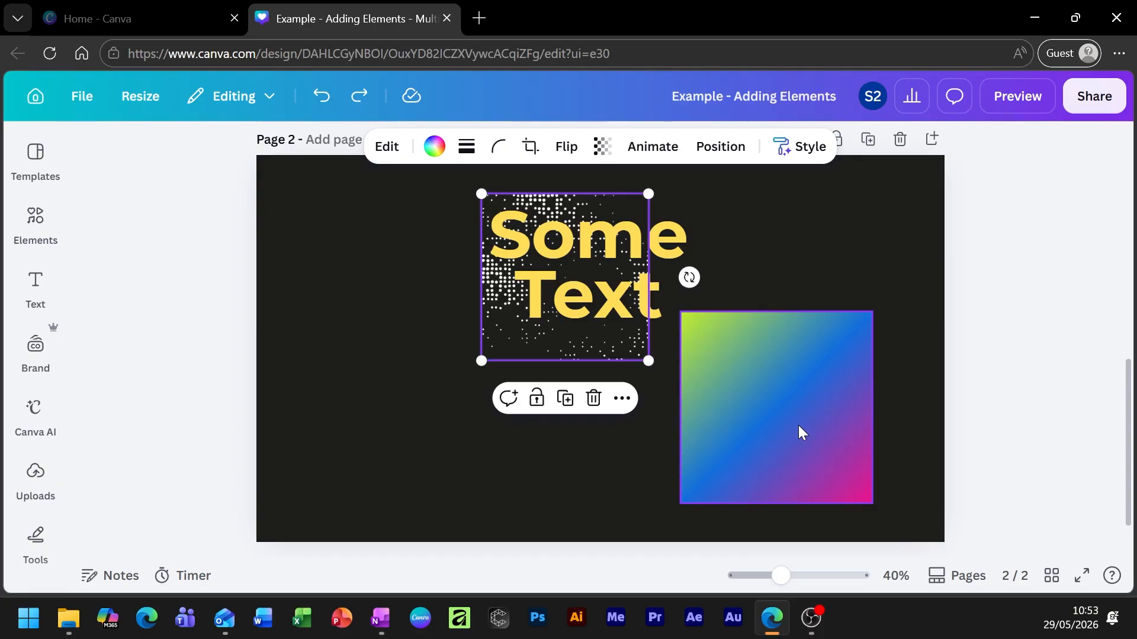
{"action": "key", "text": "ctrl+z"}
{"action": "key", "text": "ctrl+z"}
{"action": "key", "text": "ctrl+z"}
{"action": "key", "text": "ctrl+z"}
{"action": "key", "text": "ctrl+z"}
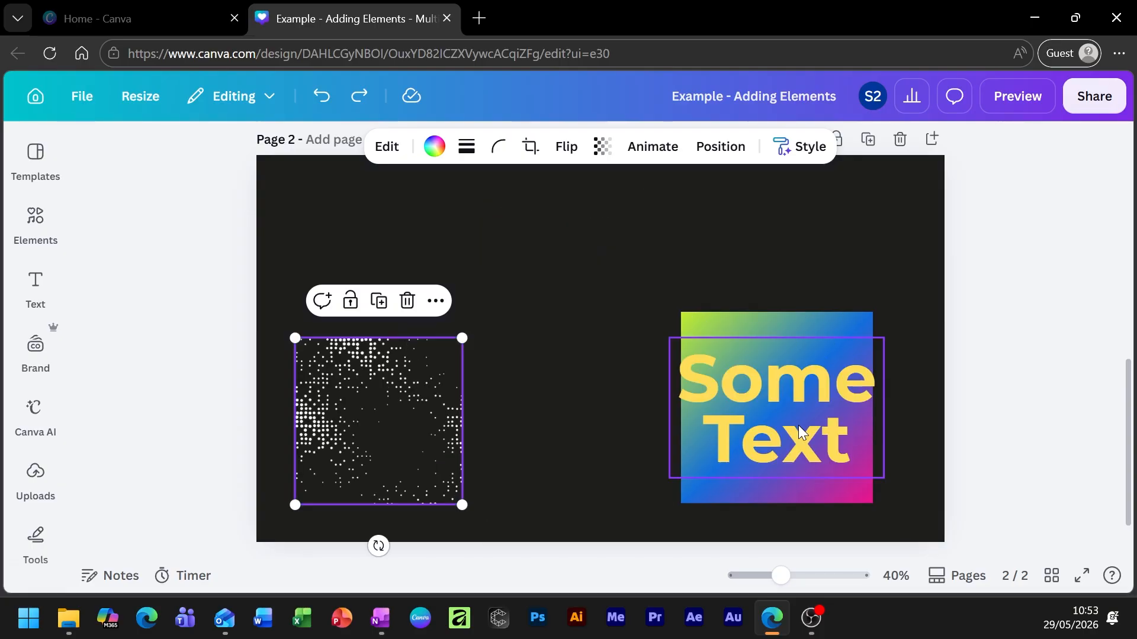
{"action": "key", "text": "ctrl+y"}
{"action": "key", "text": "ctrl+y"}
{"action": "key", "text": "ctrl+y"}
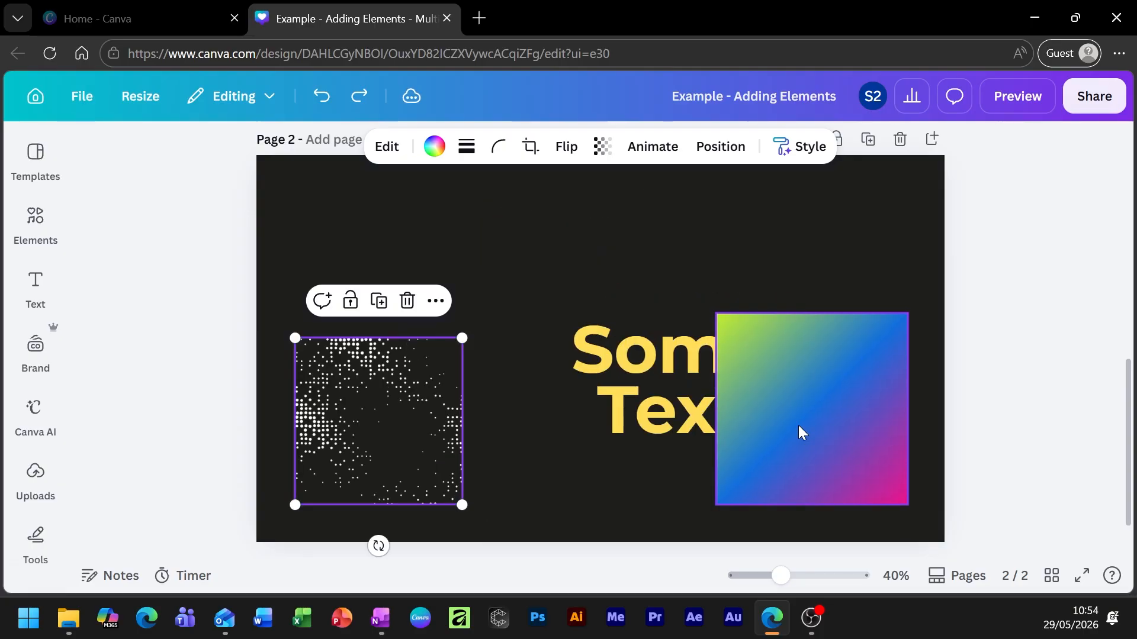
{"action": "key", "text": "ctrl+y"}
{"action": "key", "text": "ctrl+y"}
{"action": "key", "text": "ctrl+y"}
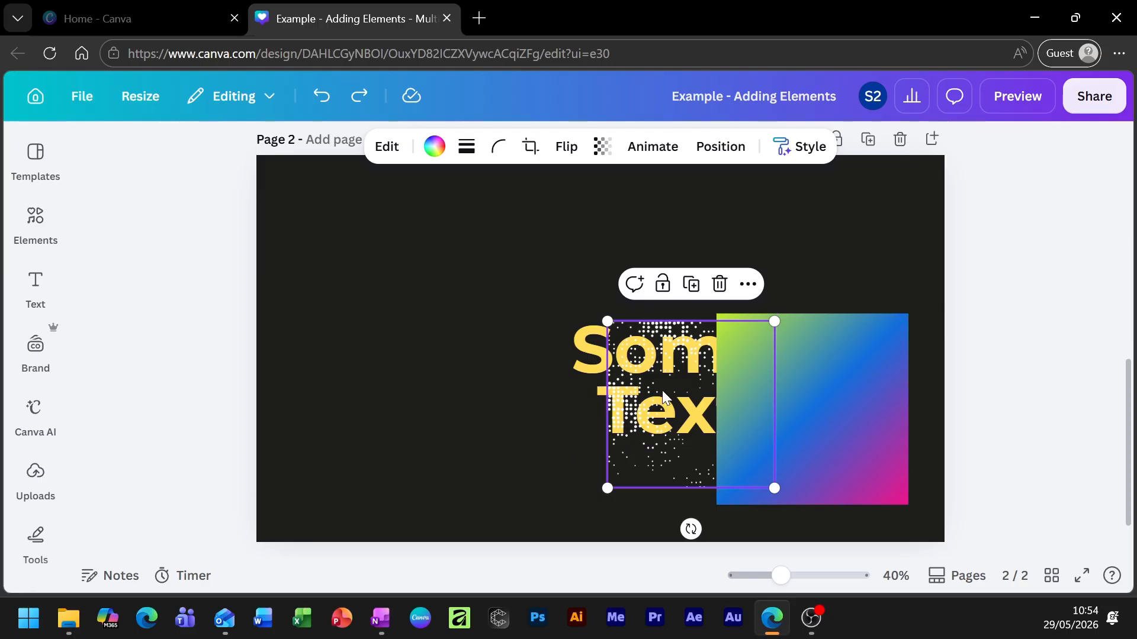
Place Some Text top centre, the square just below, and resize the dots to match it.
{"action": "left_click_drag", "start_coordinate": [647, 399], "coordinate": [610, 275]}
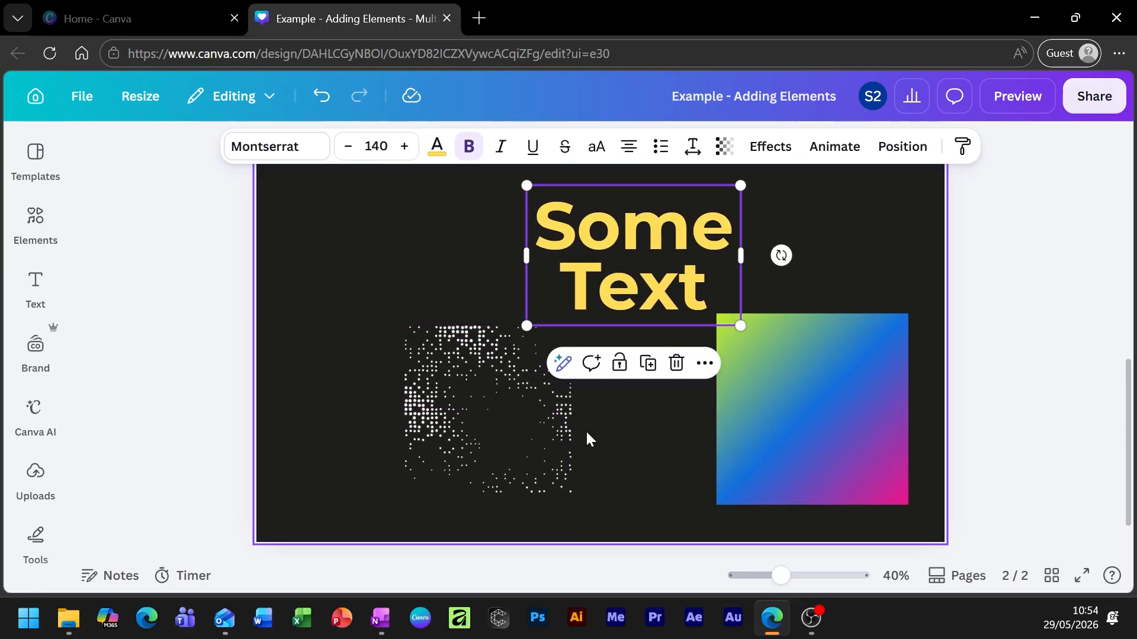
{"action": "left_click_drag", "start_coordinate": [513, 436], "coordinate": [468, 437]}
{"action": "left_click_drag", "start_coordinate": [871, 431], "coordinate": [700, 411]}
{"action": "left_click_drag", "start_coordinate": [513, 431], "coordinate": [654, 392]}
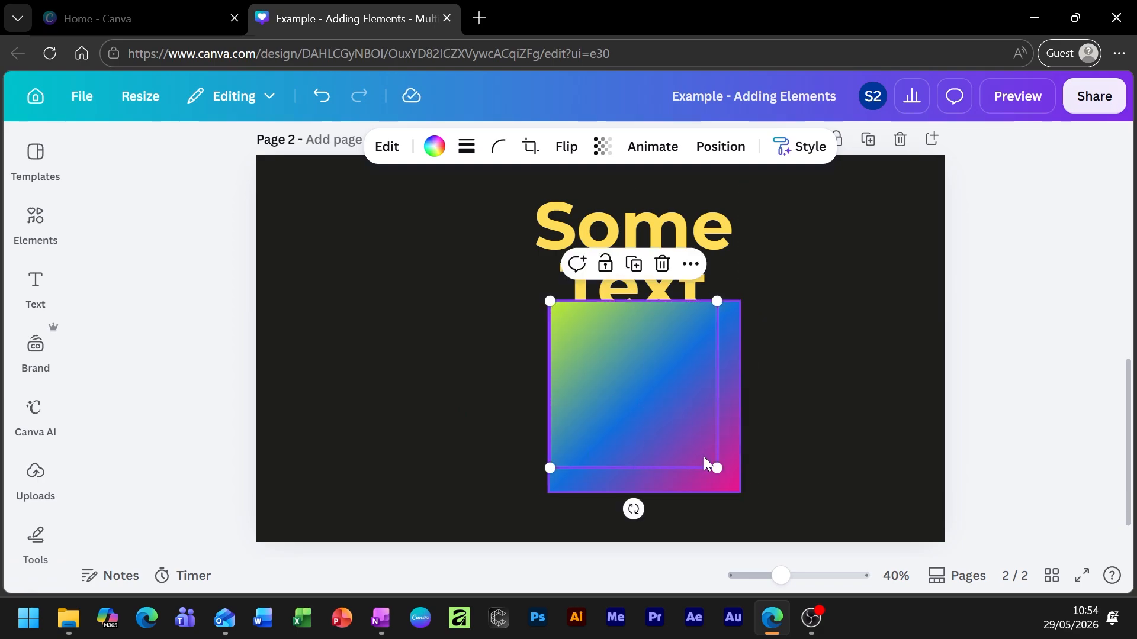
{"action": "left_click_drag", "start_coordinate": [716, 467], "coordinate": [739, 484]}
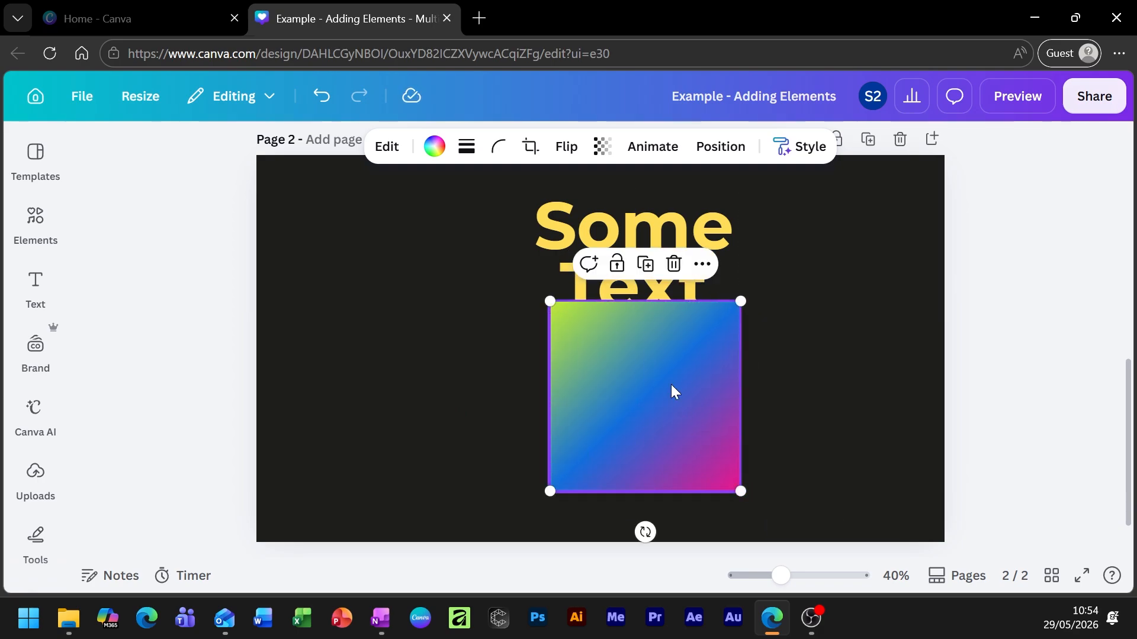
Align the gradient square and dotted graphic to the page's middle and centre.
{"action": "left_click", "coordinate": [730, 153]}
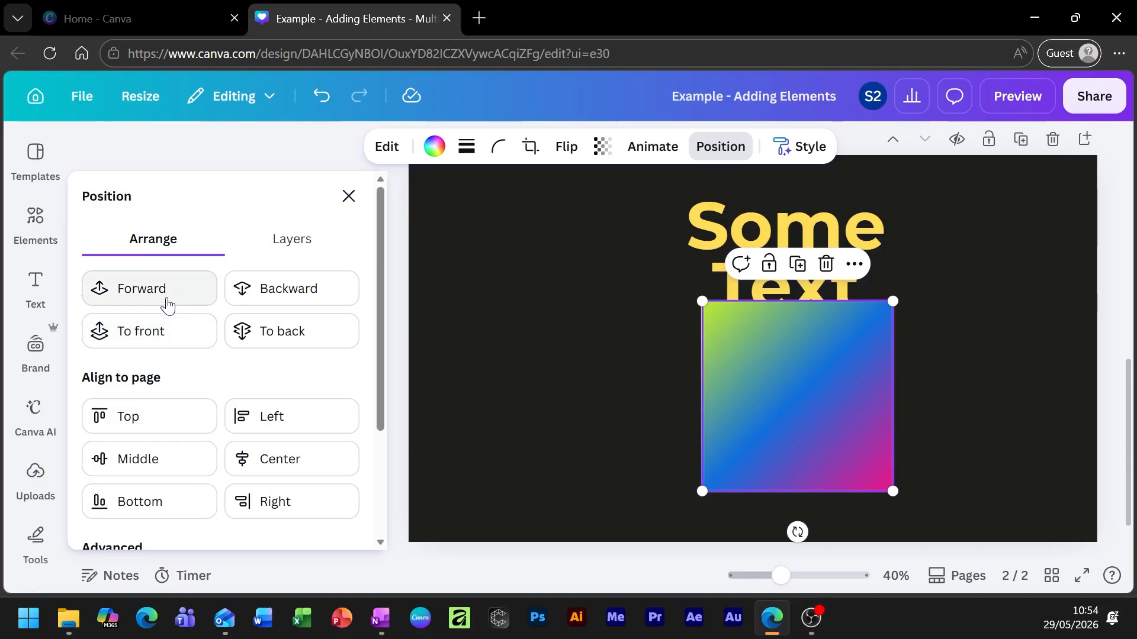
{"action": "scroll", "coordinate": [284, 353], "scroll_direction": "down", "scroll_amount": 3}
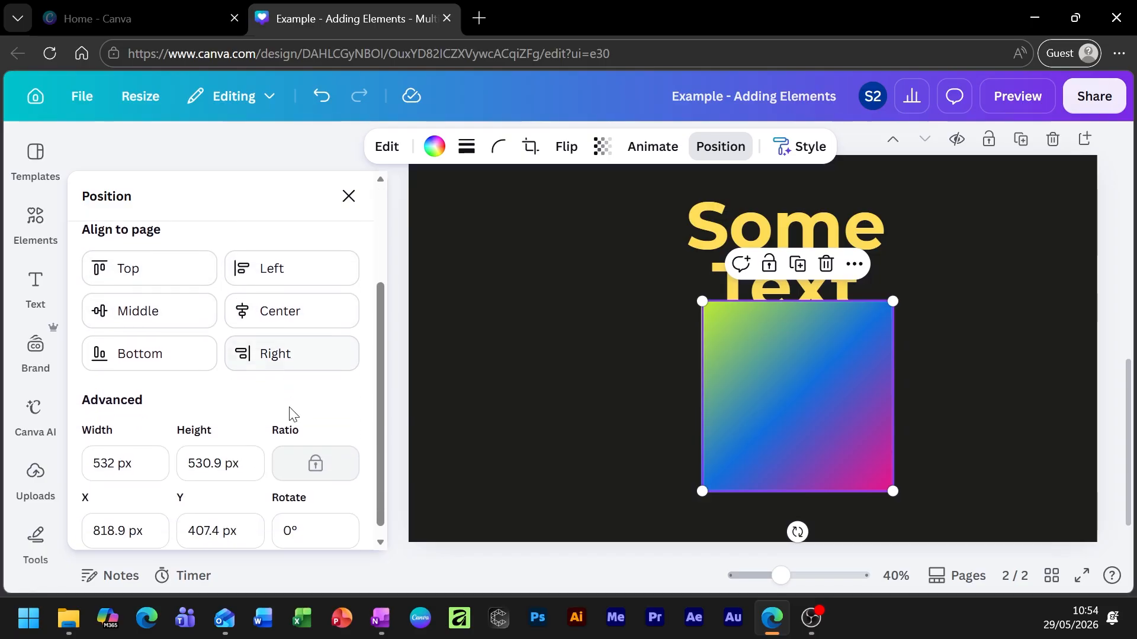
{"action": "scroll", "coordinate": [285, 375], "scroll_direction": "up", "scroll_amount": 3}
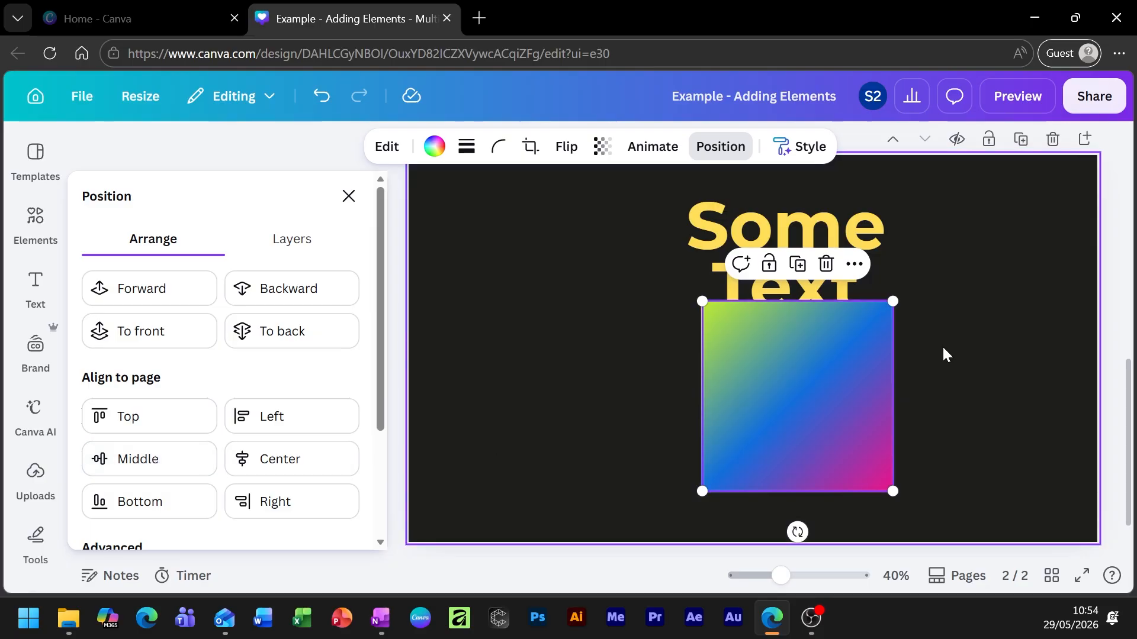
{"action": "left_click", "coordinate": [130, 468]}
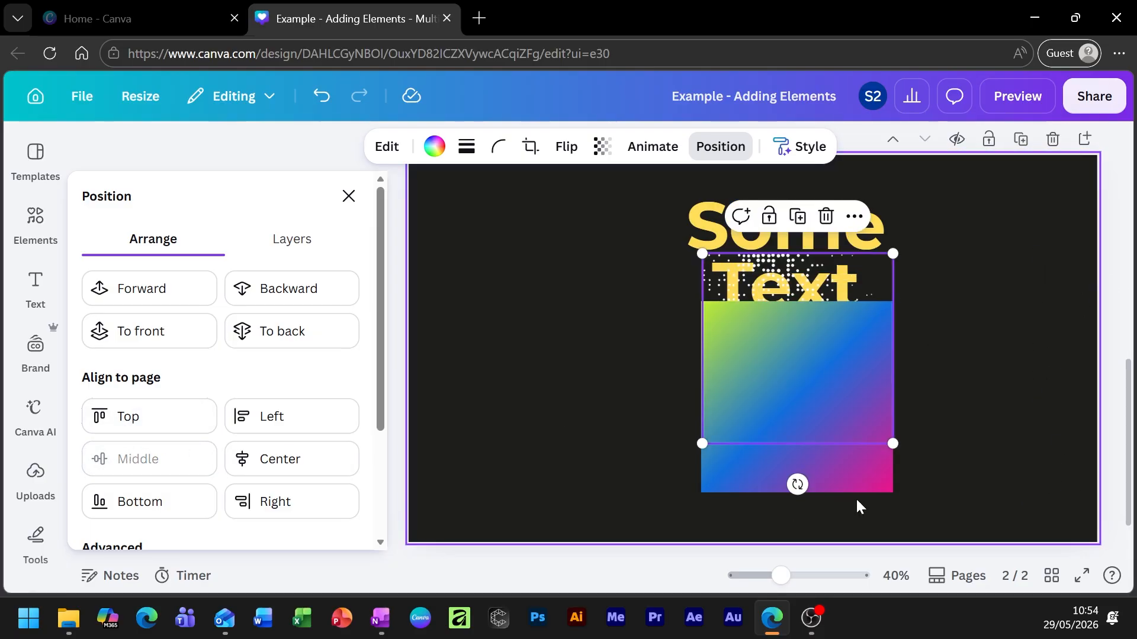
{"action": "left_click", "coordinate": [273, 468]}
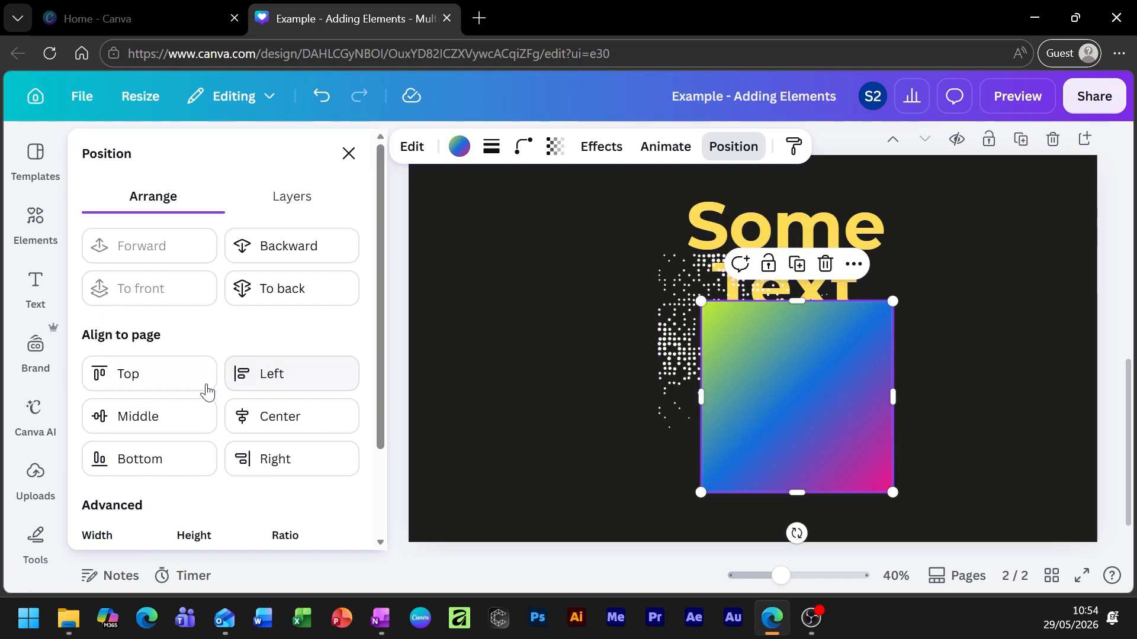
{"action": "left_click", "coordinate": [145, 421]}
{"action": "left_click", "coordinate": [262, 419]}
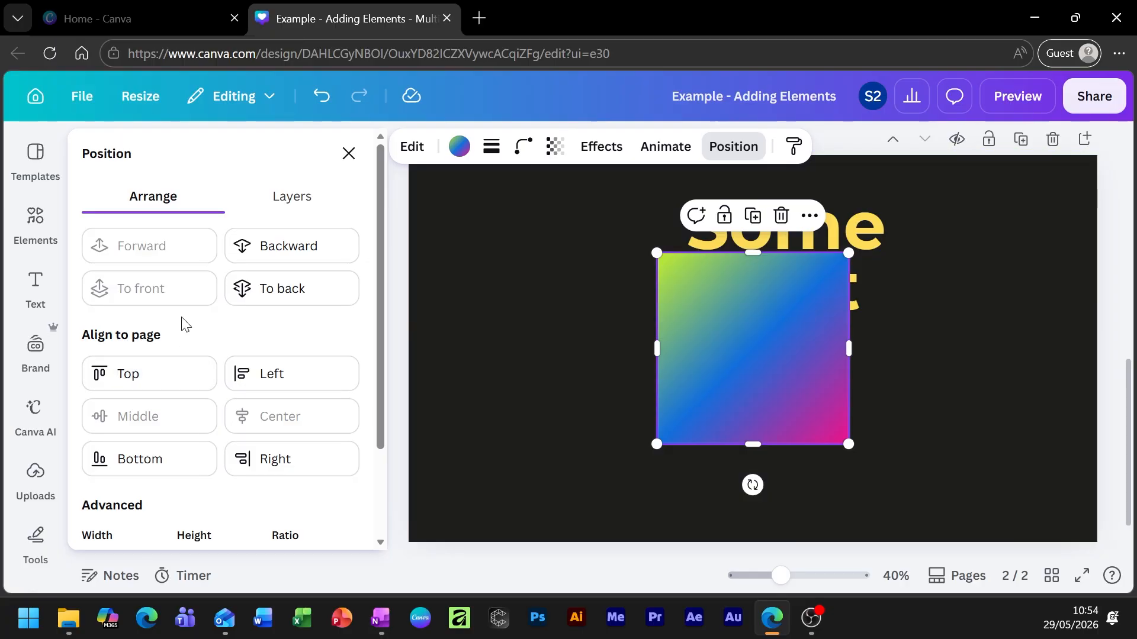
Send the gradient square to the back of the layer stack.
{"action": "scroll", "coordinate": [585, 400], "scroll_direction": "up", "scroll_amount": 3}
{"action": "scroll", "coordinate": [793, 435], "scroll_direction": "down", "scroll_amount": 2}
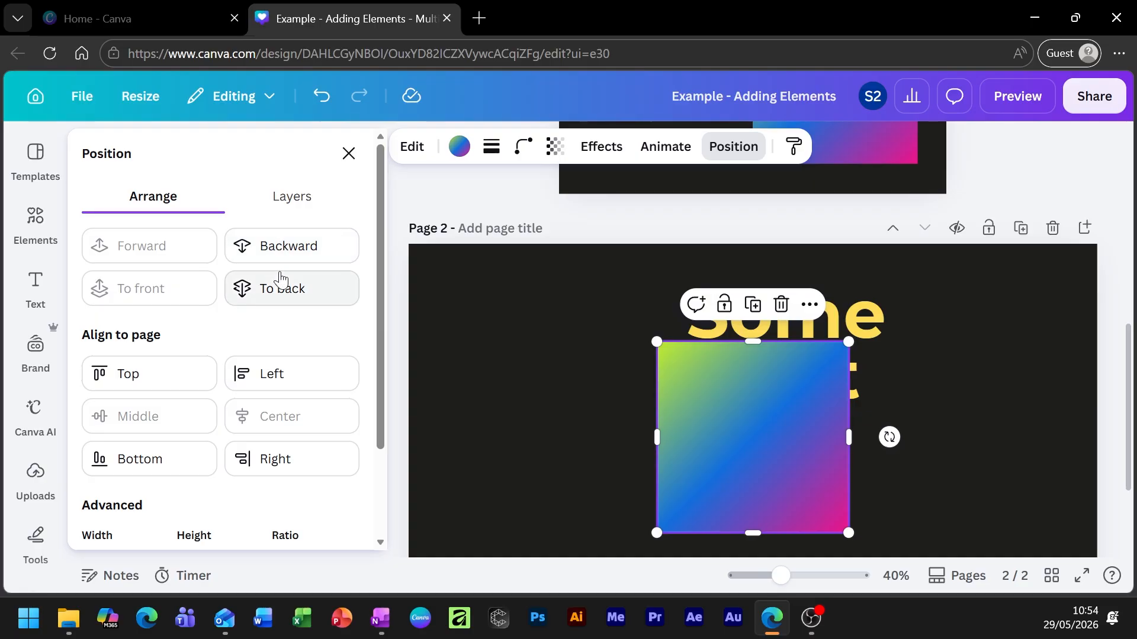
{"action": "left_click", "coordinate": [279, 291]}
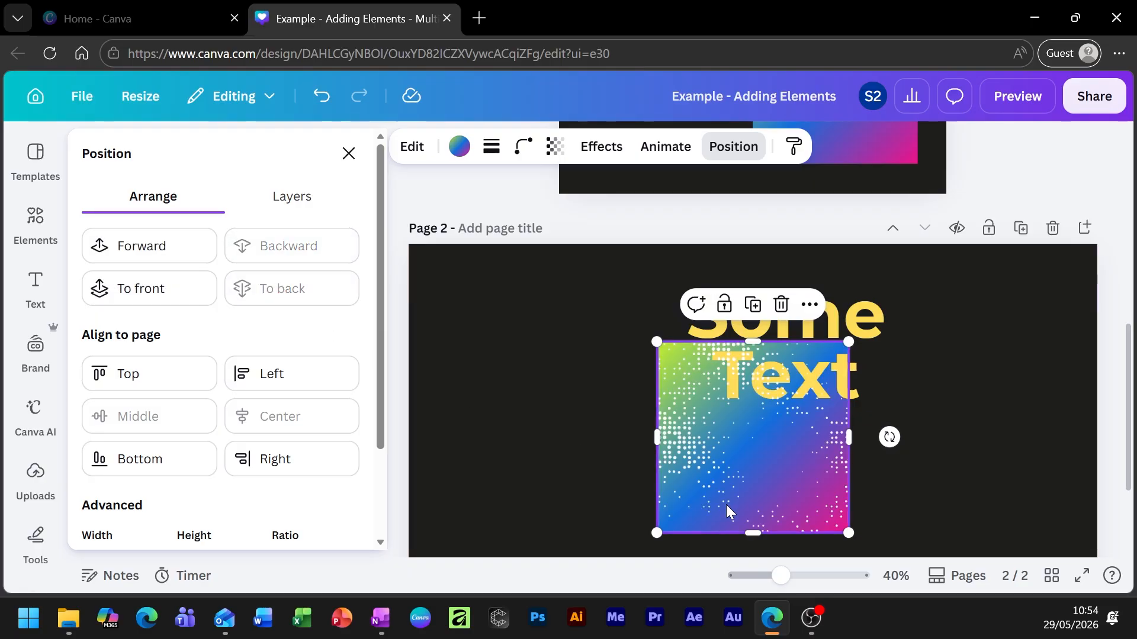
{"action": "left_click", "coordinate": [477, 378]}
Move Some Text onto the square, shrink it to 115, and bring it forward one layer.
{"action": "left_click_drag", "start_coordinate": [782, 305], "coordinate": [746, 403]}
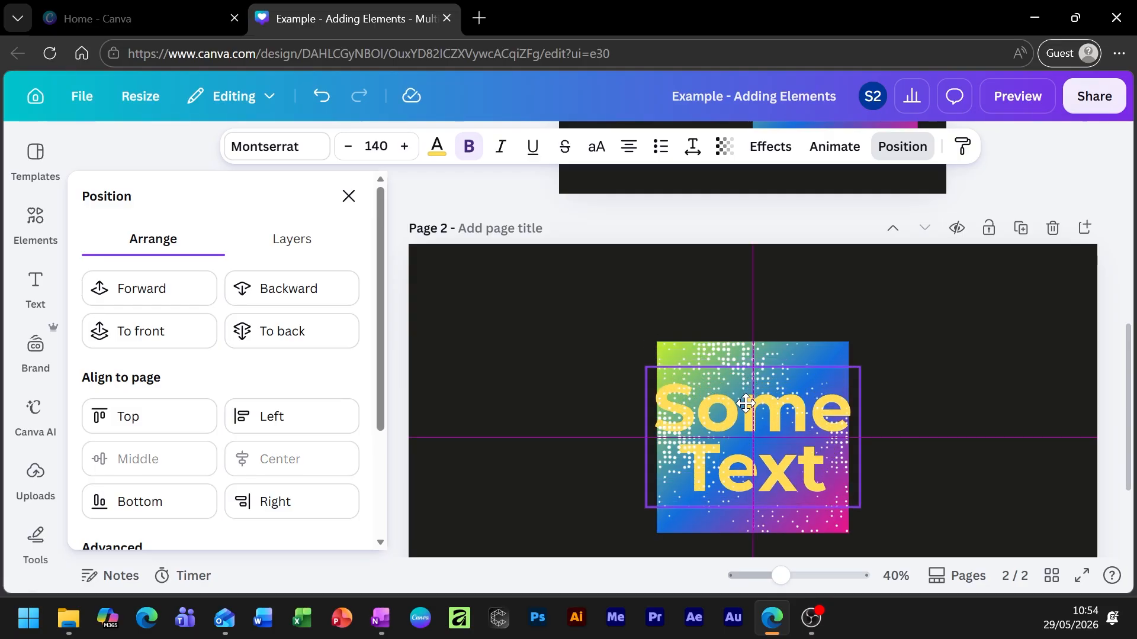
{"action": "left_click_drag", "start_coordinate": [860, 368], "coordinate": [882, 410]}
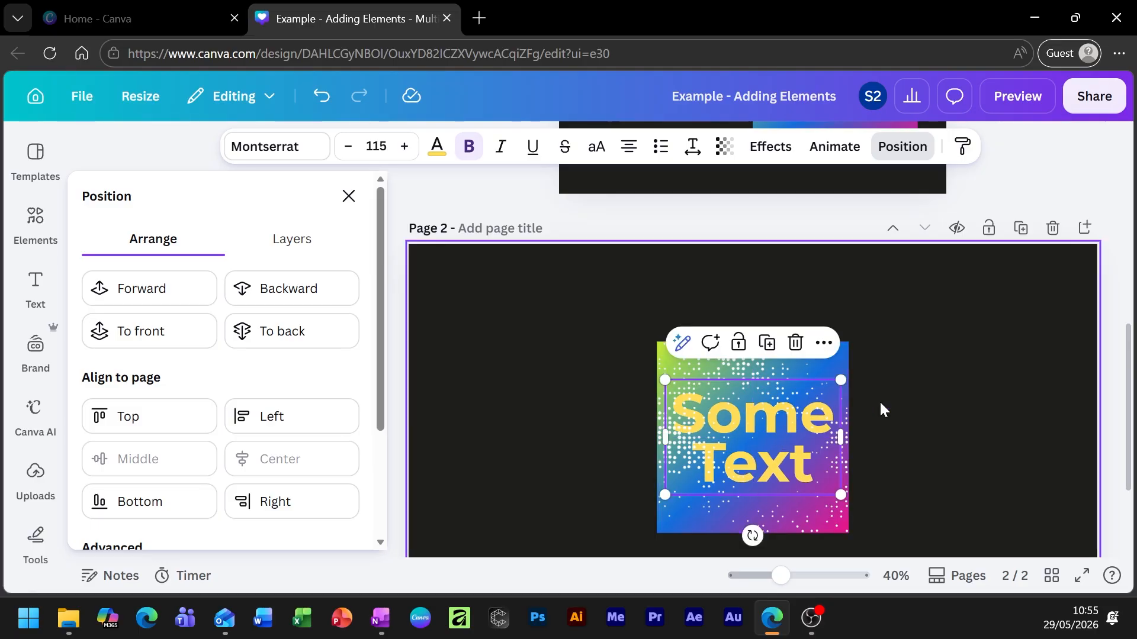
{"action": "scroll", "coordinate": [882, 409], "scroll_direction": "down", "scroll_amount": 3}
{"action": "scroll", "coordinate": [941, 400], "scroll_direction": "up", "scroll_amount": 2}
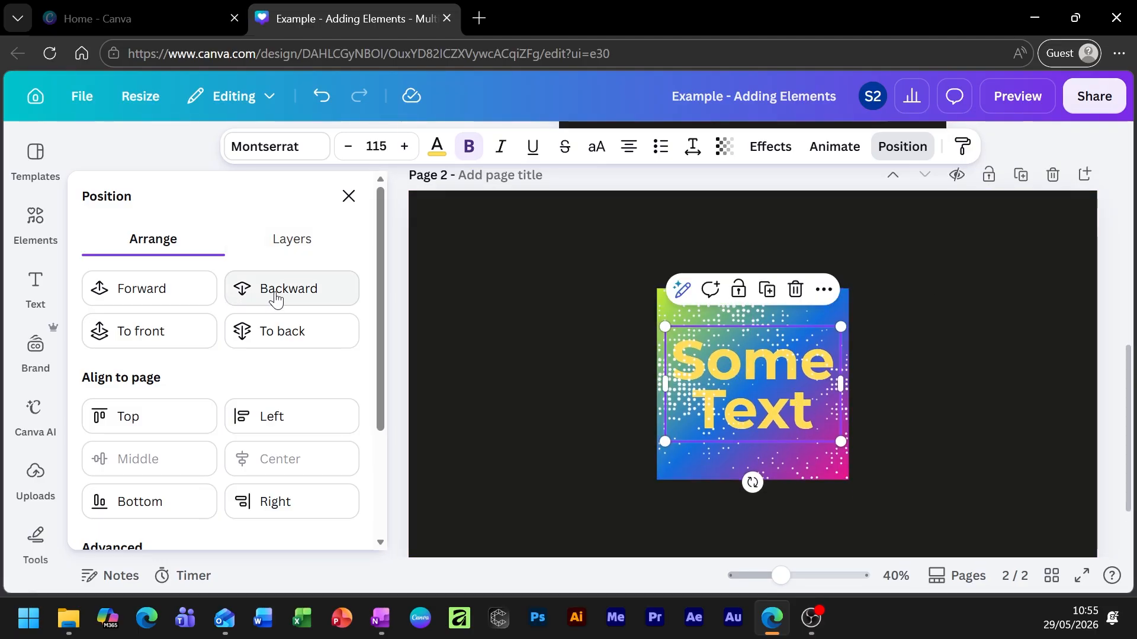
{"action": "left_click", "coordinate": [161, 299]}
{"action": "left_click", "coordinate": [881, 403]}
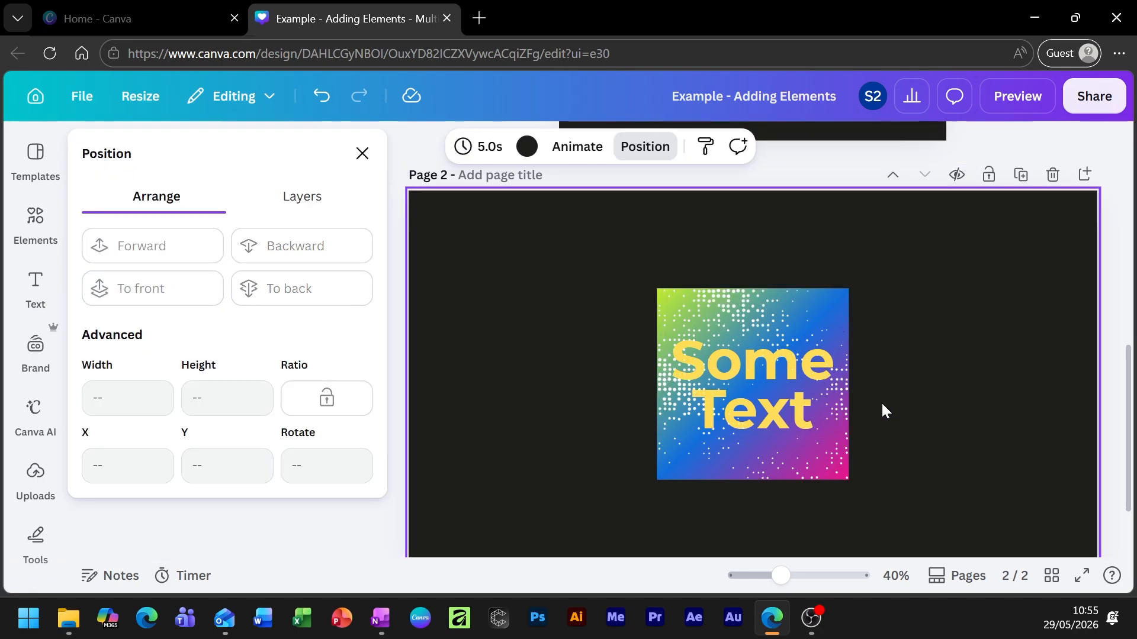
With Some Text selected, show the Layers list and pick the Background layer.
{"action": "left_click", "coordinate": [765, 432]}
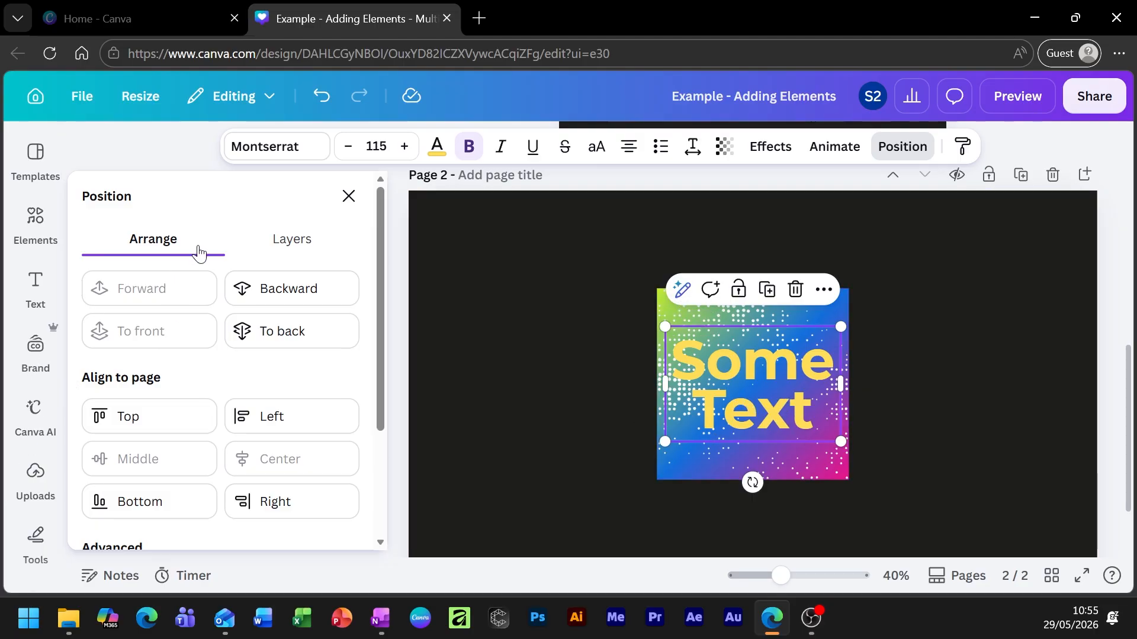
{"action": "left_click", "coordinate": [294, 250]}
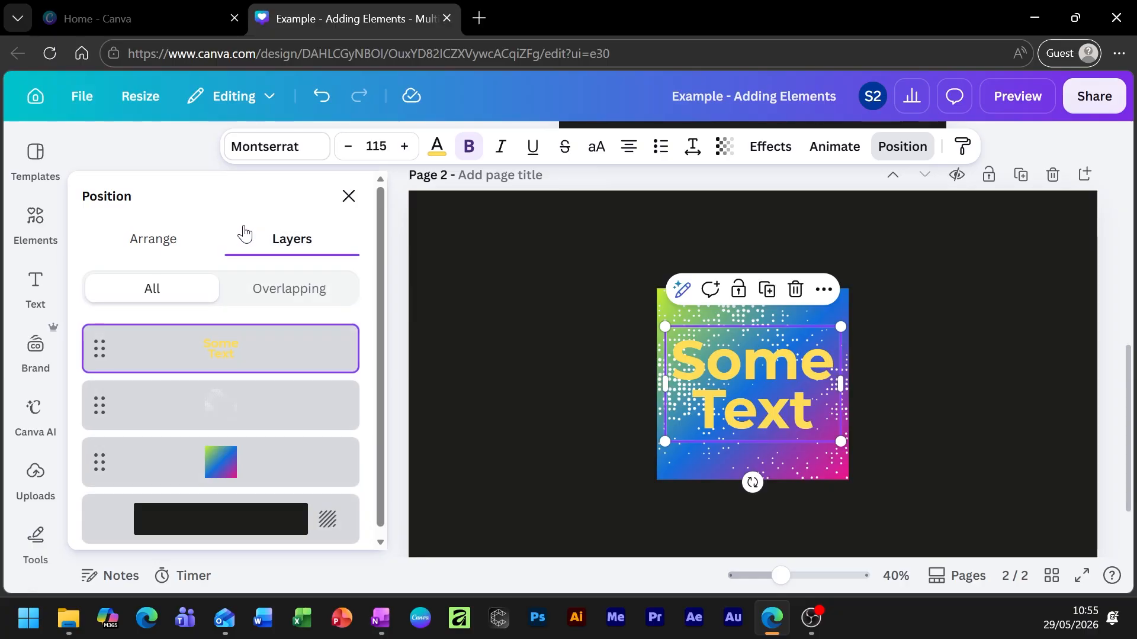
{"action": "scroll", "coordinate": [312, 401], "scroll_direction": "down", "scroll_amount": 1}
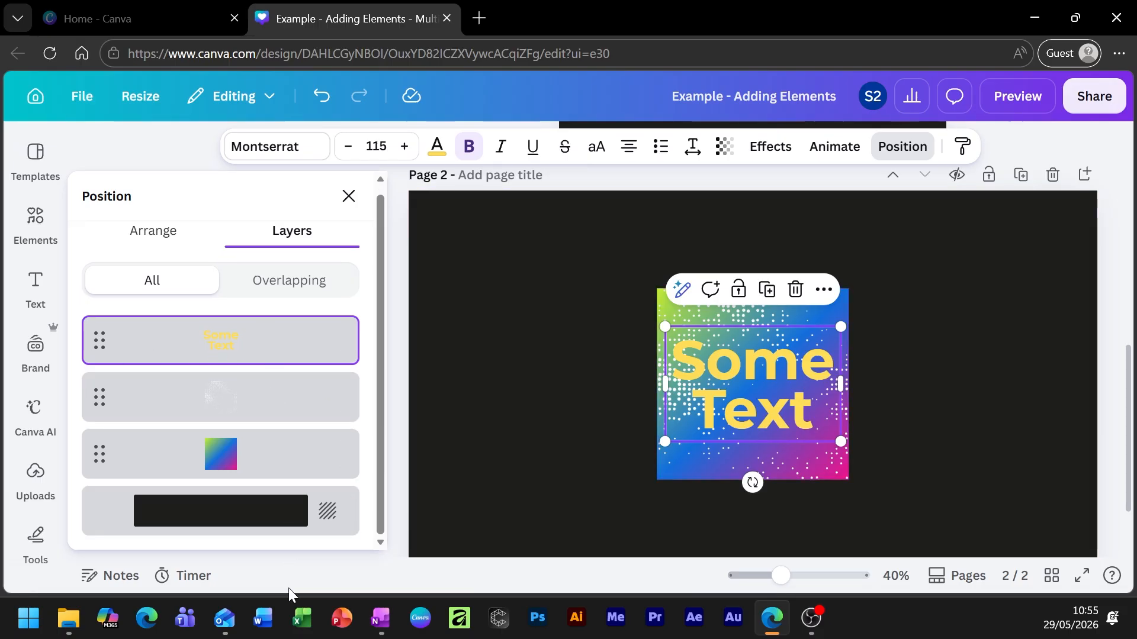
{"action": "left_click", "coordinate": [197, 524]}
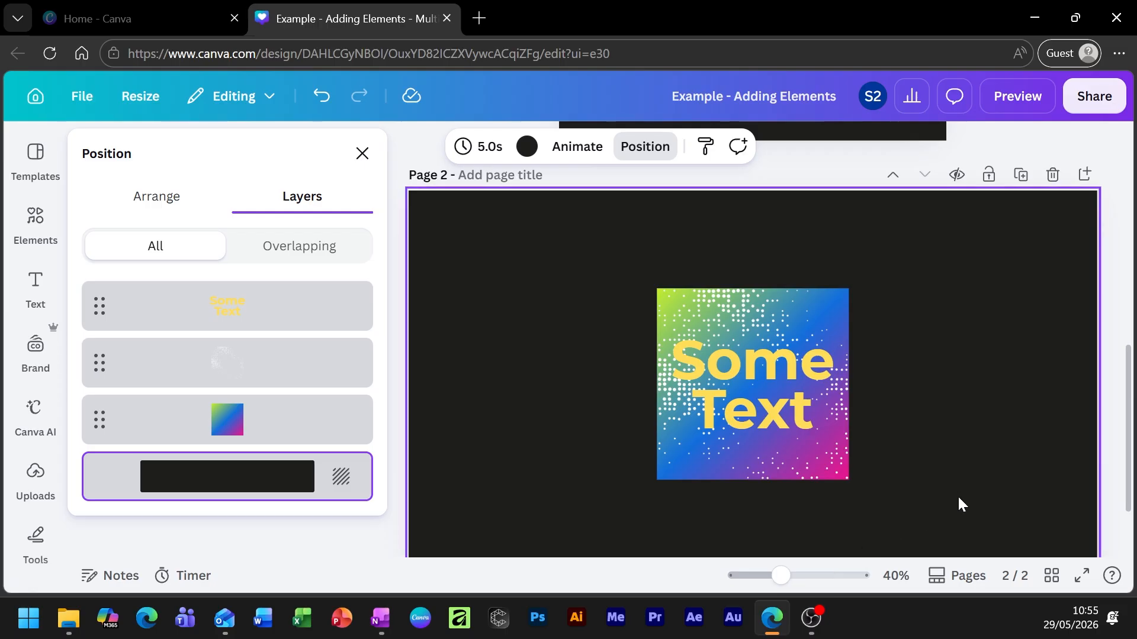
Change the page background colour to White and apply it to all pages.
{"action": "left_click", "coordinate": [527, 148]}
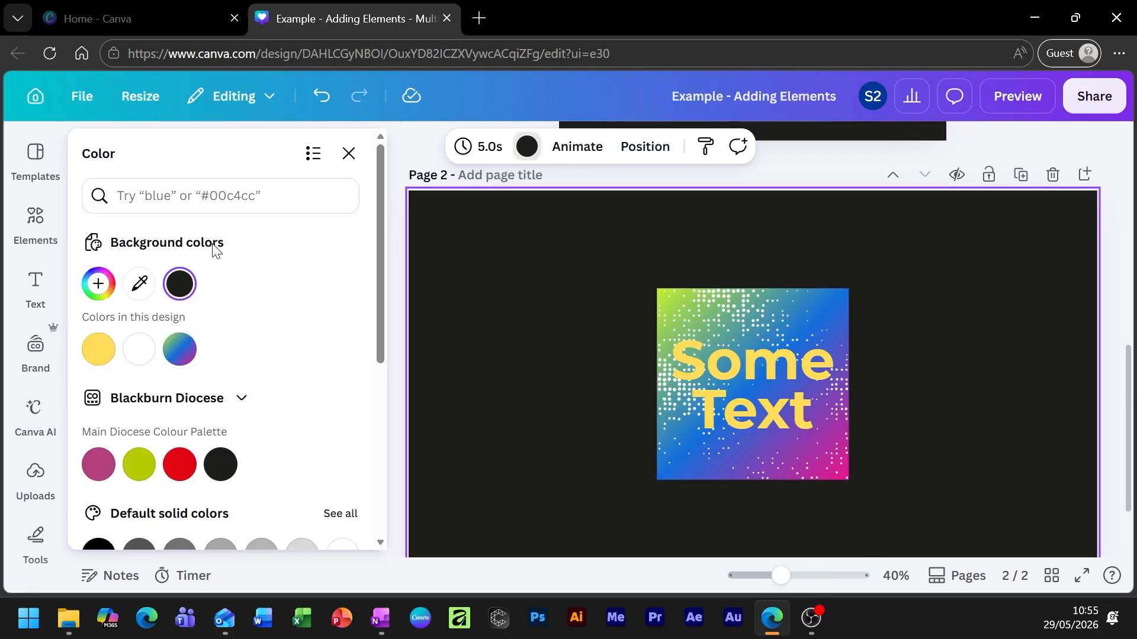
{"action": "left_click", "coordinate": [139, 349]}
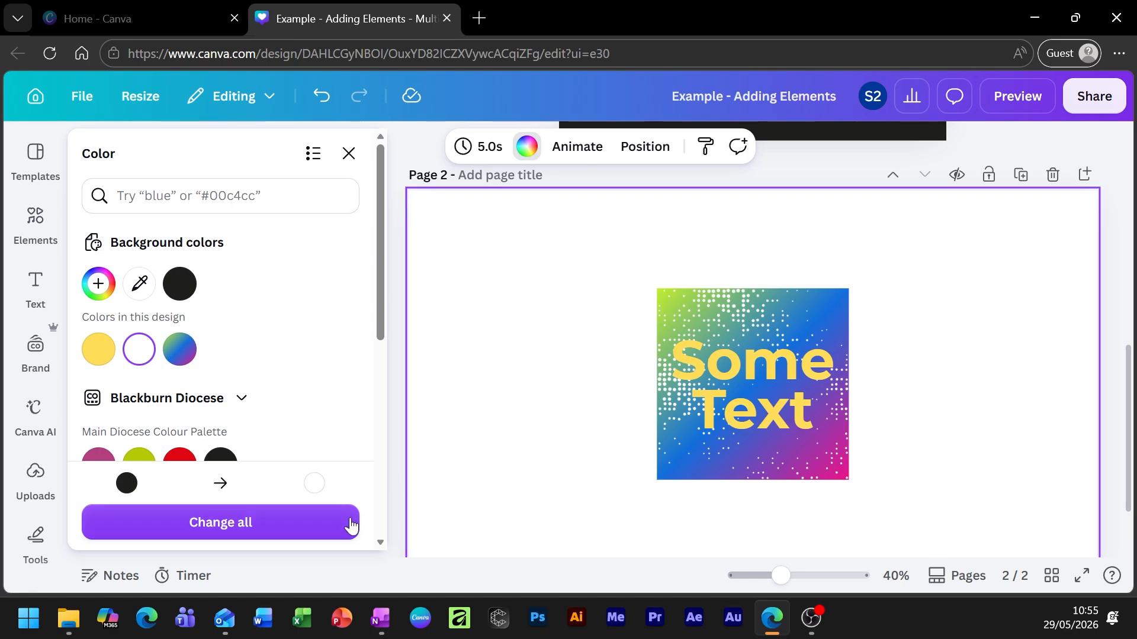
{"action": "left_click", "coordinate": [241, 533]}
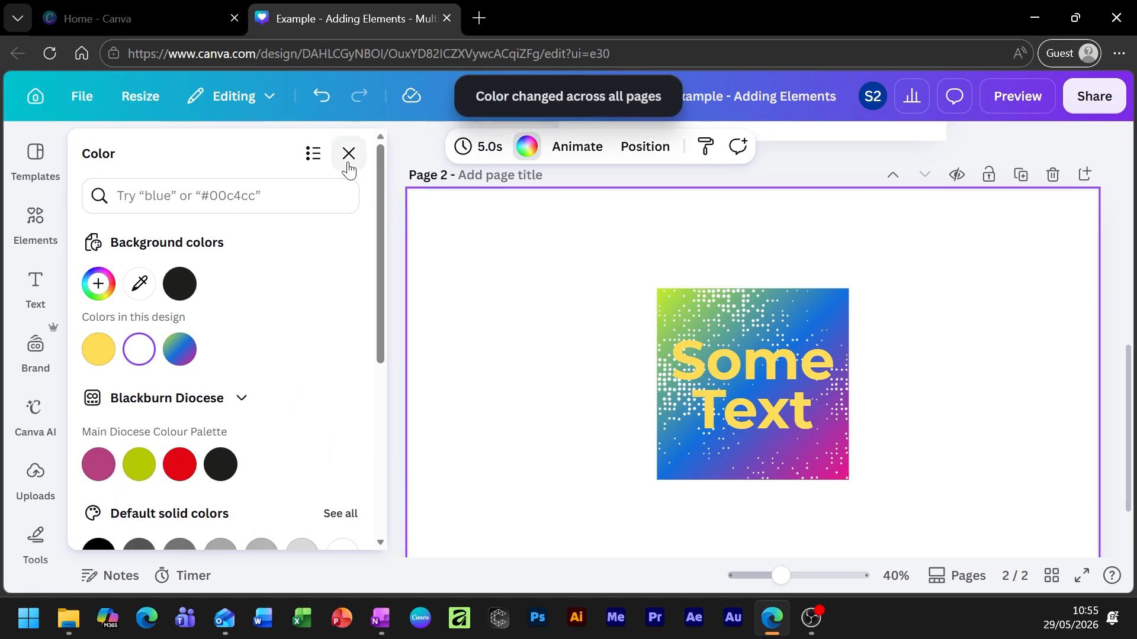
{"action": "left_click", "coordinate": [647, 147]}
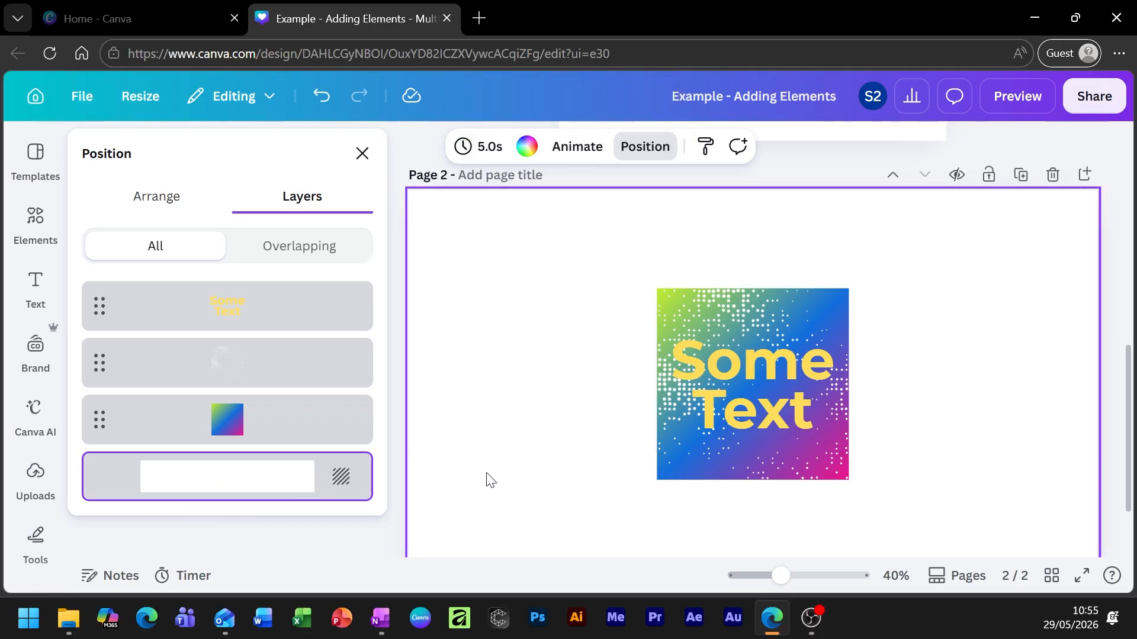
Select the gradient square, dots and Some Text together, scale them up, and reposition them on the page.
{"action": "left_click", "coordinate": [305, 421]}
{"action": "left_click", "coordinate": [253, 366]}
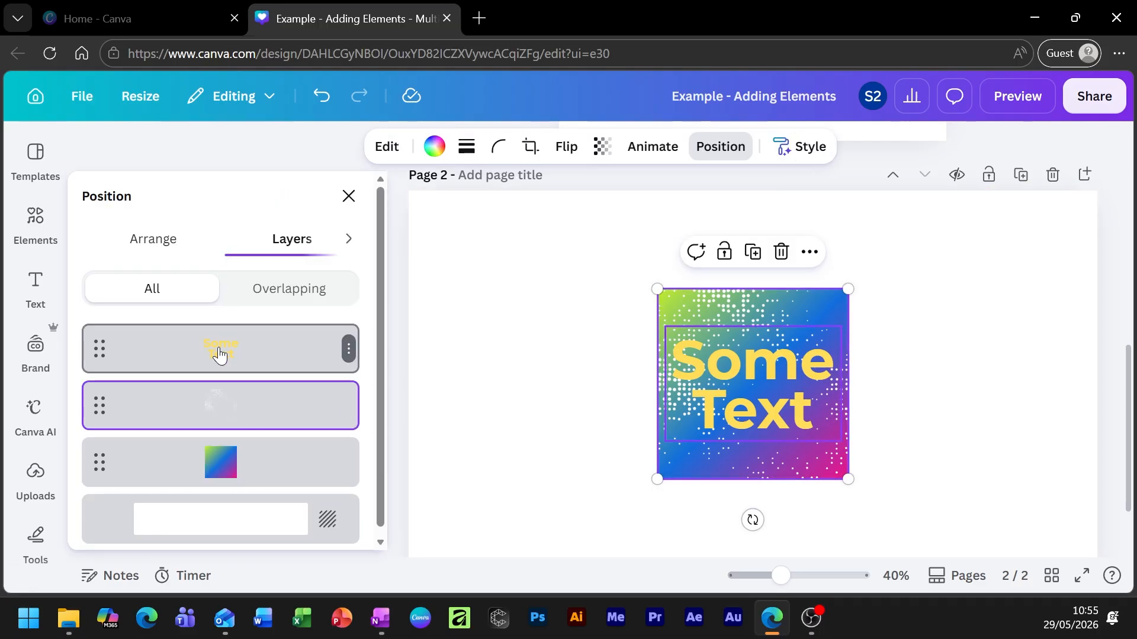
{"action": "left_click", "coordinate": [256, 351]}
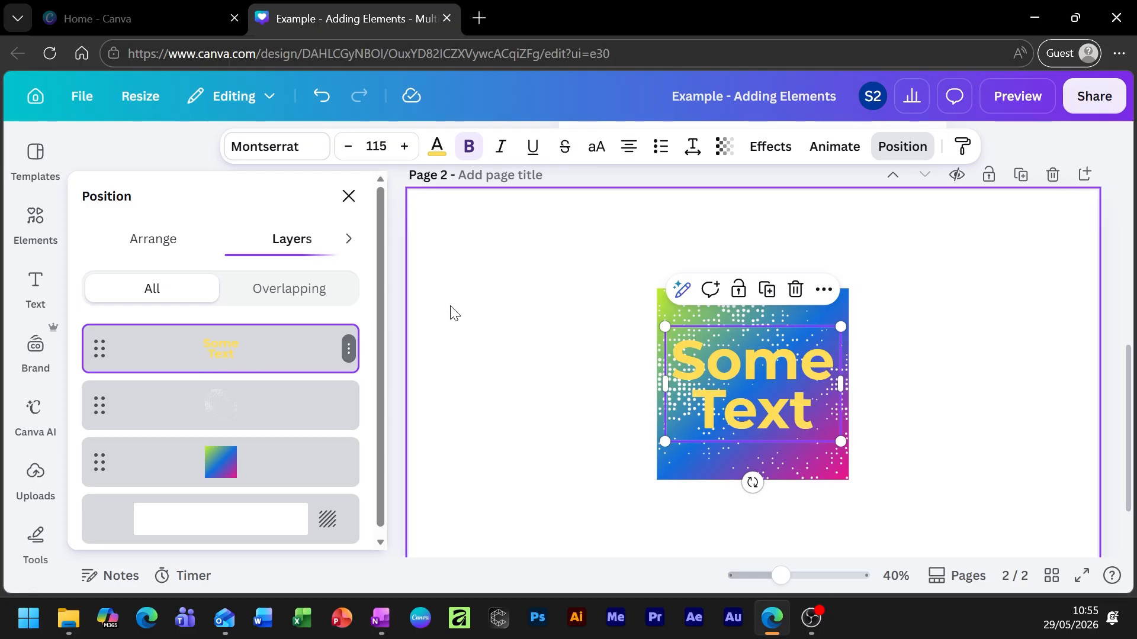
{"action": "left_click_drag", "start_coordinate": [533, 270], "coordinate": [990, 509]}
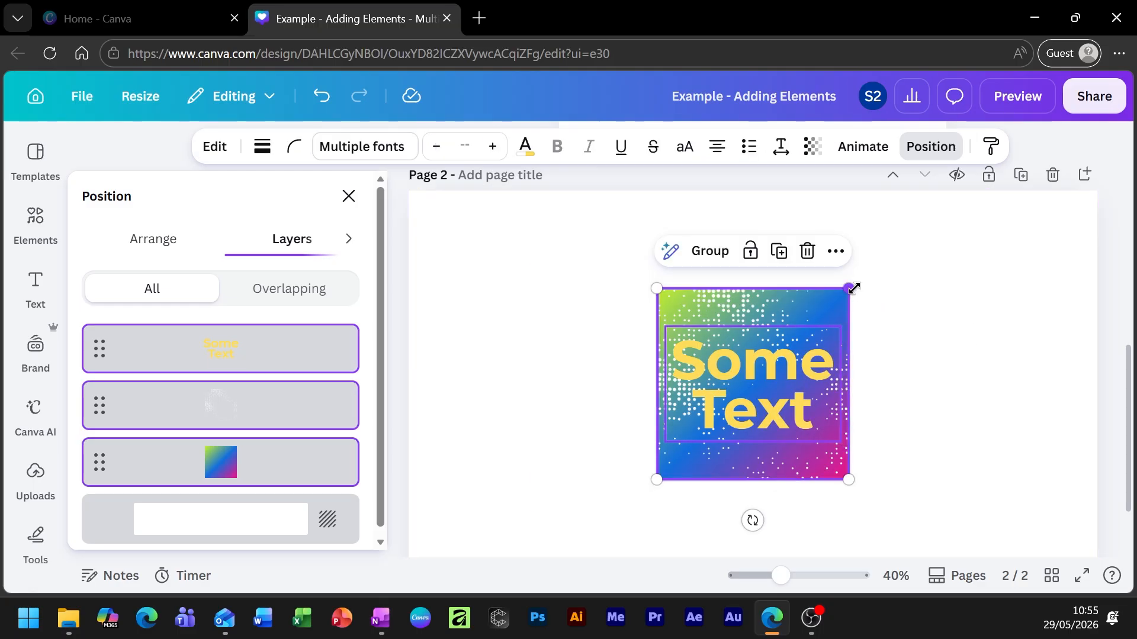
{"action": "left_click_drag", "start_coordinate": [850, 288], "coordinate": [1038, 230]}
{"action": "left_click_drag", "start_coordinate": [883, 301], "coordinate": [812, 386]}
{"action": "left_click_drag", "start_coordinate": [1051, 230], "coordinate": [451, 511]}
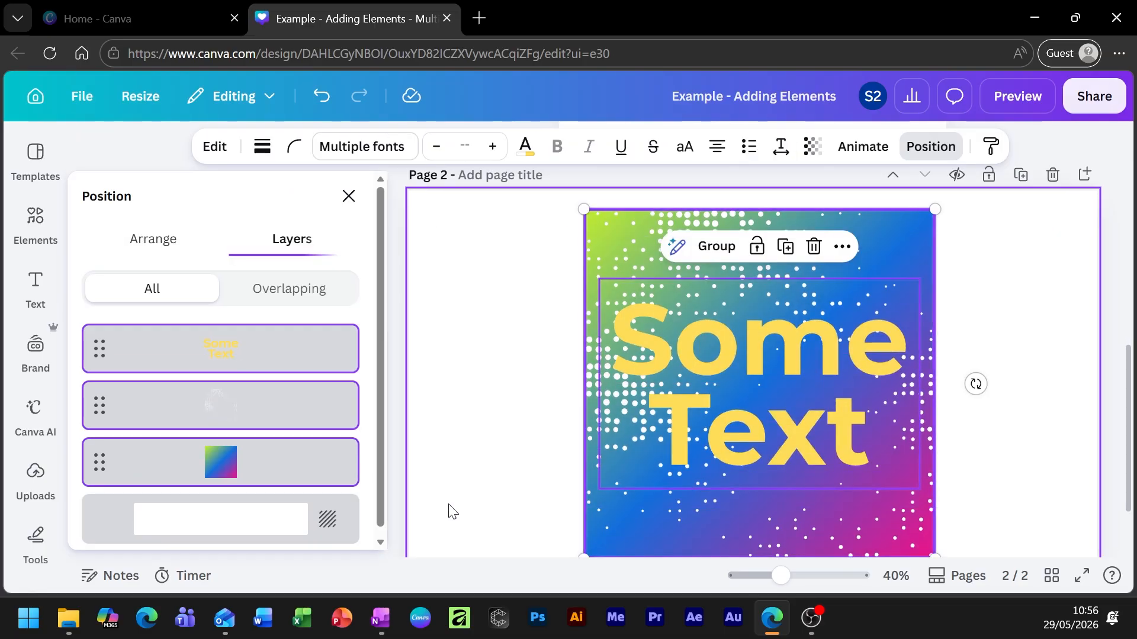
{"action": "left_click", "coordinate": [1062, 409]}
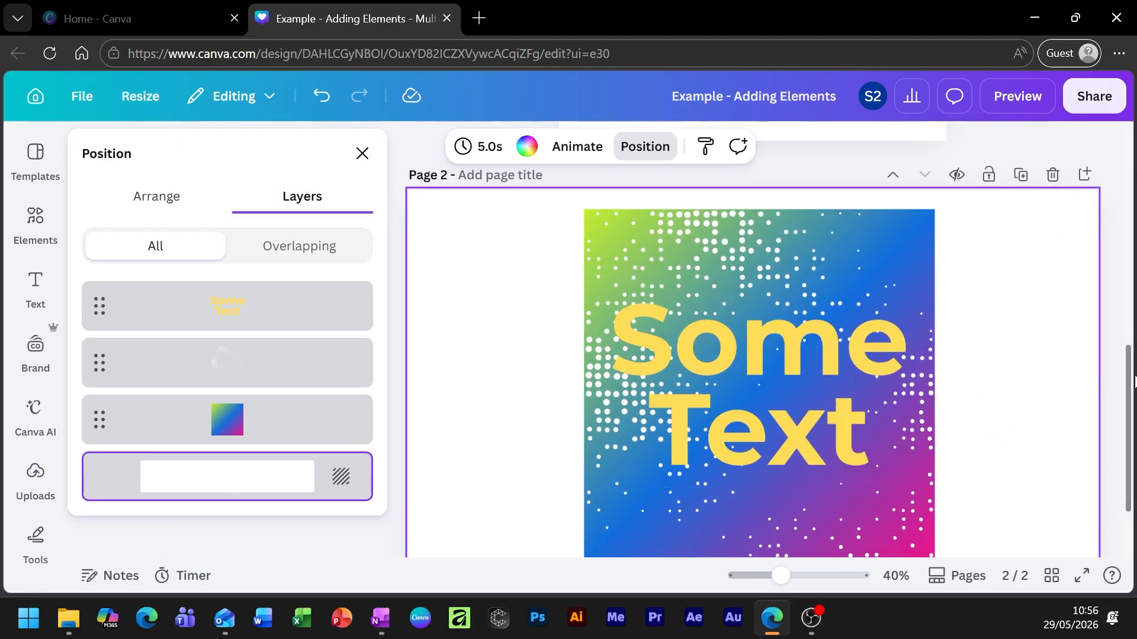
{"action": "left_click_drag", "start_coordinate": [1132, 384], "coordinate": [1135, 395]}
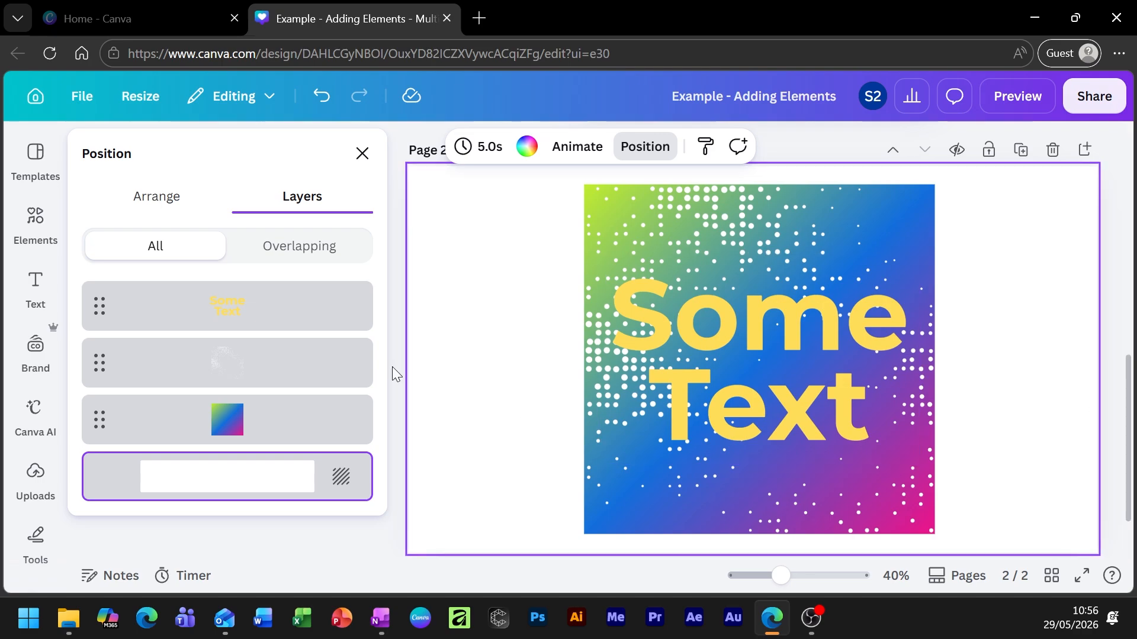
{"action": "left_click", "coordinate": [179, 301]}
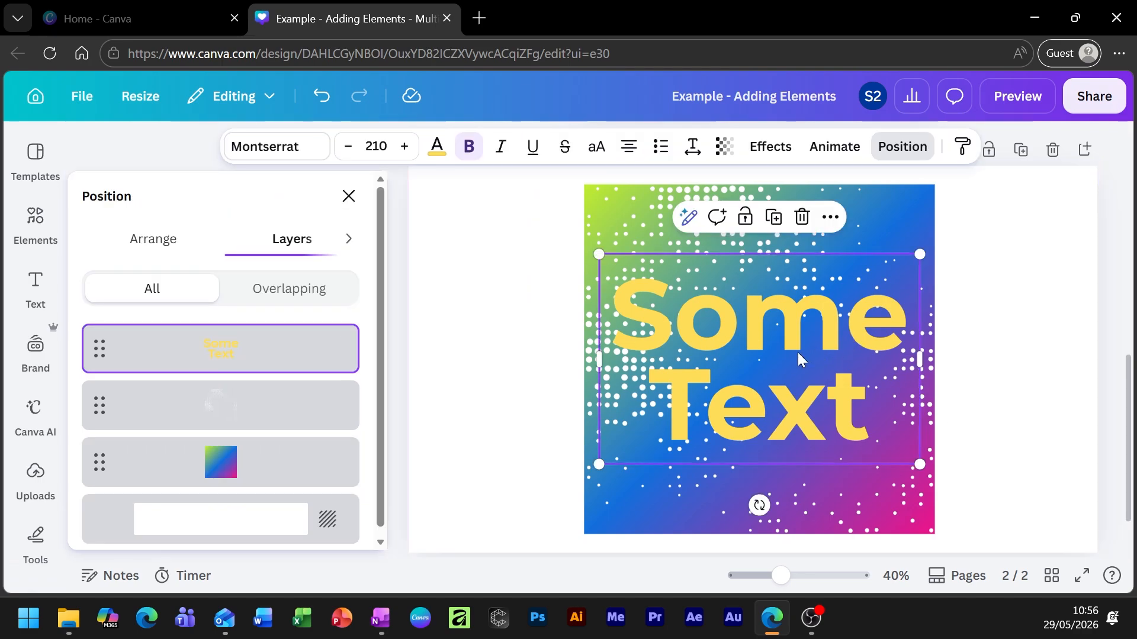
{"action": "left_click_drag", "start_coordinate": [220, 363], "coordinate": [252, 493]}
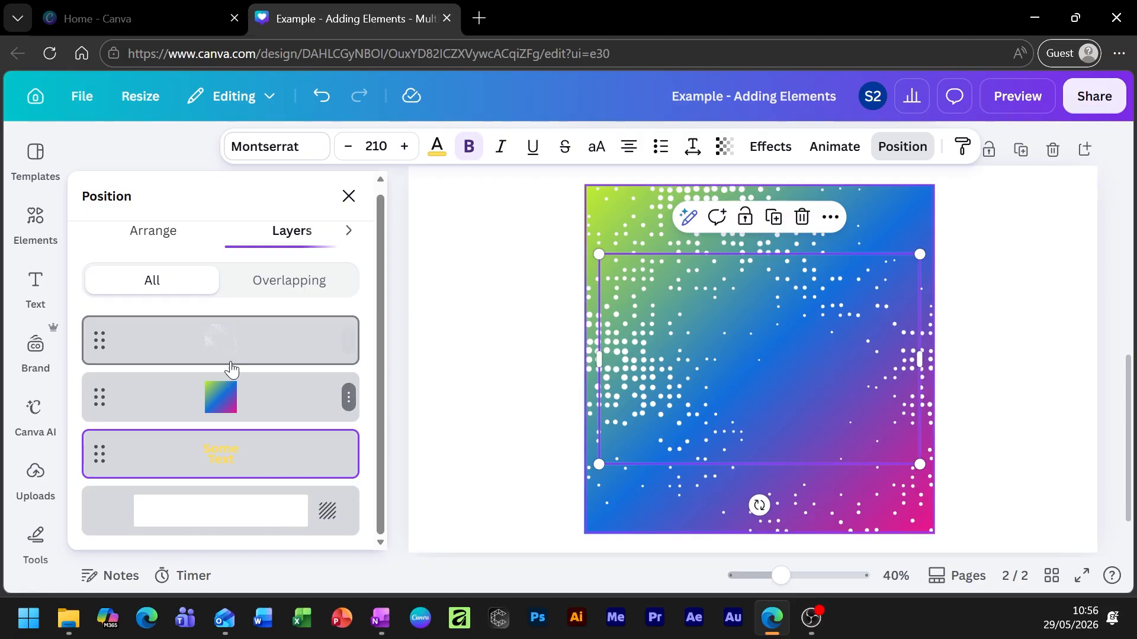
{"action": "mouse_move", "coordinate": [244, 355]}
{"action": "left_mouse_down"}
{"action": "mouse_move", "coordinate": [233, 439]}
{"action": "mouse_move", "coordinate": [246, 338]}
{"action": "mouse_move", "coordinate": [246, 359]}
{"action": "left_mouse_up"}
{"action": "left_click_drag", "start_coordinate": [246, 423], "coordinate": [237, 290]}
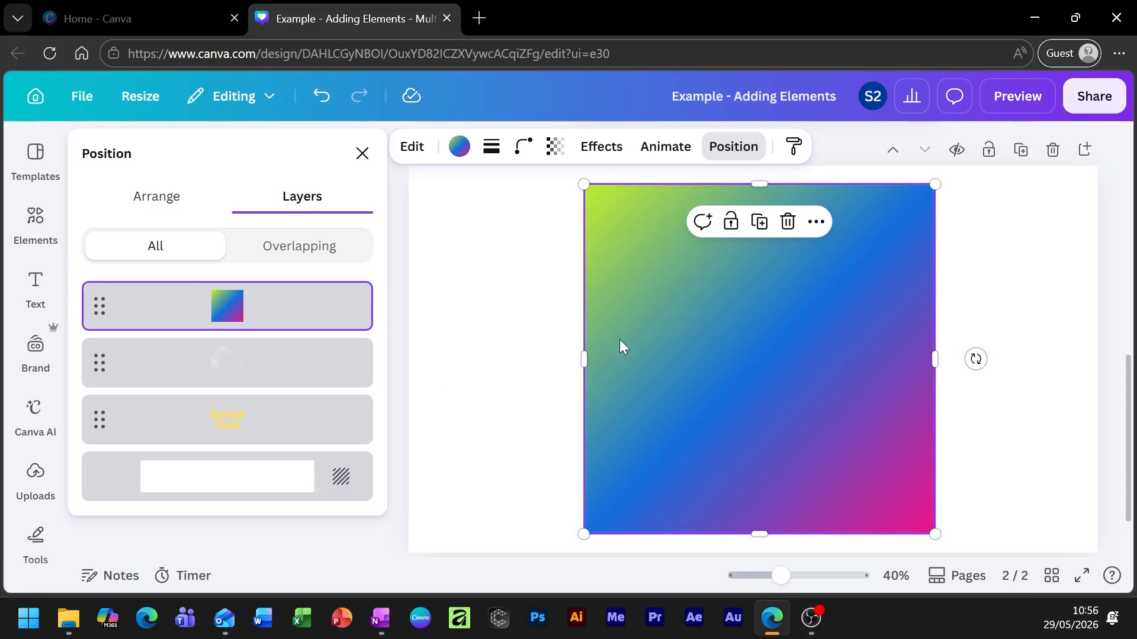
{"action": "left_click_drag", "start_coordinate": [160, 381], "coordinate": [236, 323]}
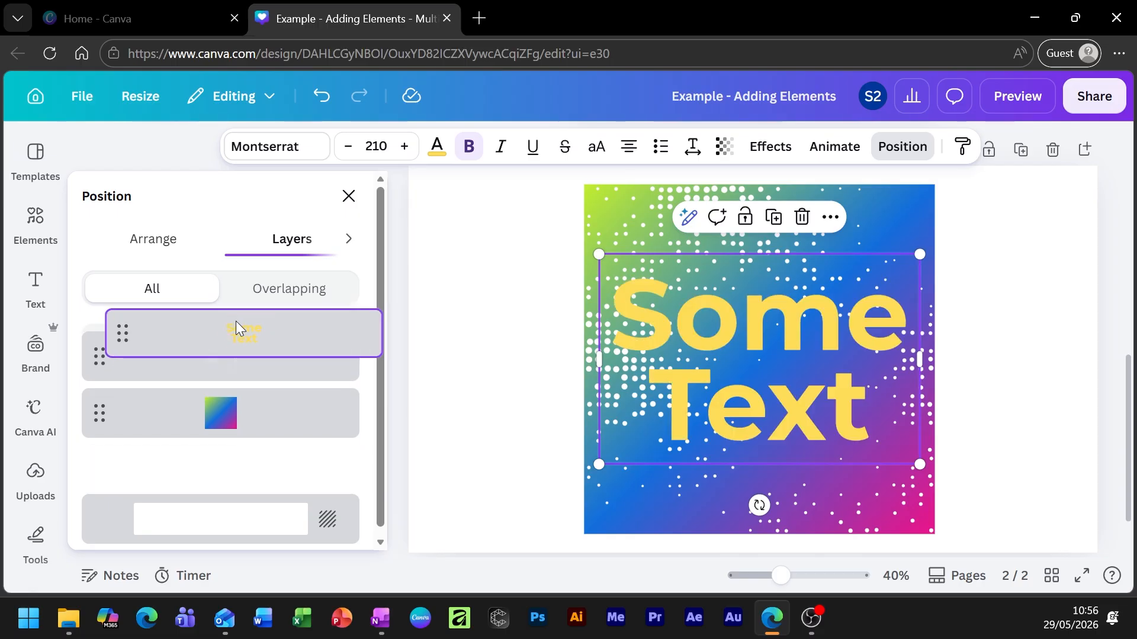
{"action": "left_click", "coordinate": [1031, 408]}
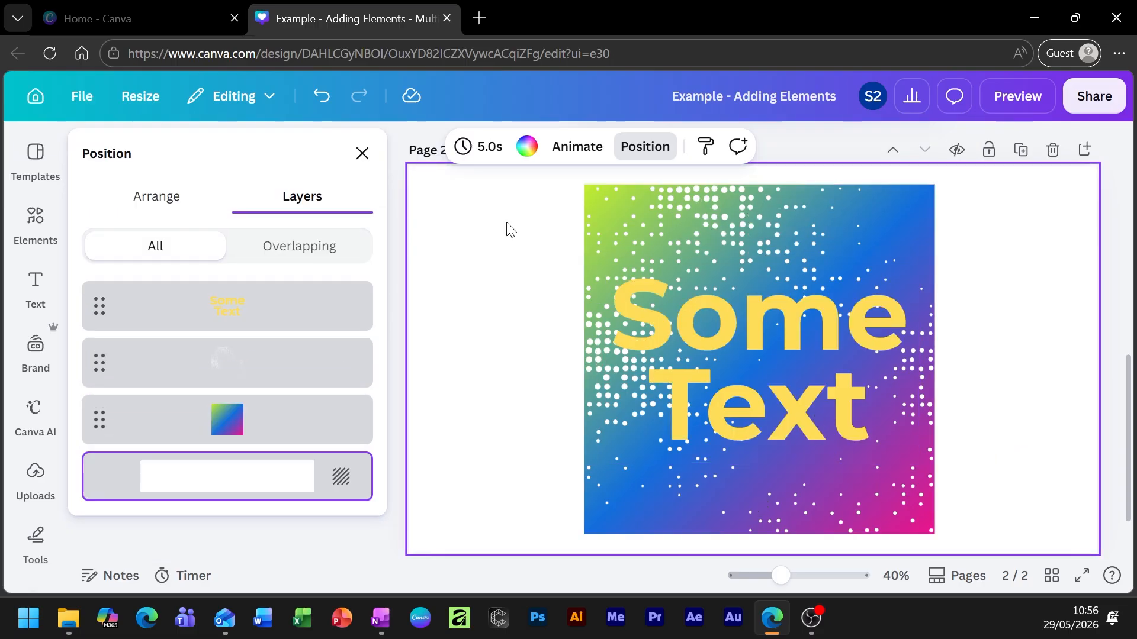
{"action": "left_click", "coordinate": [751, 384]}
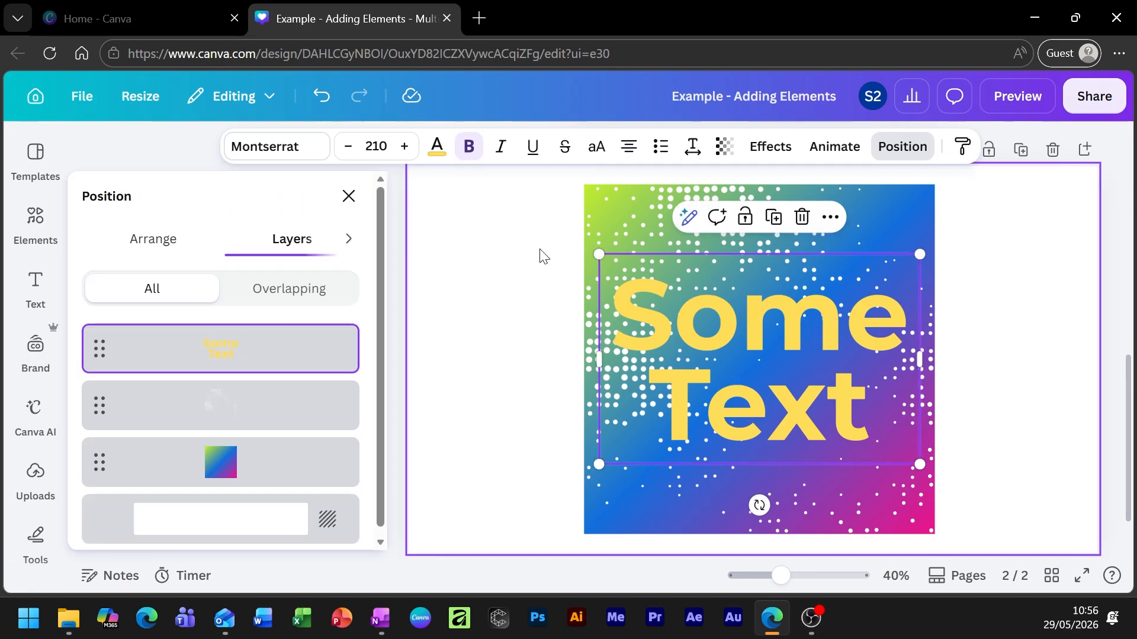
{"action": "left_click", "coordinate": [515, 209]}
Drag the white dot pattern left so it mostly leaves the gradient square.
{"action": "scroll", "coordinate": [569, 355], "scroll_direction": "up", "scroll_amount": 2}
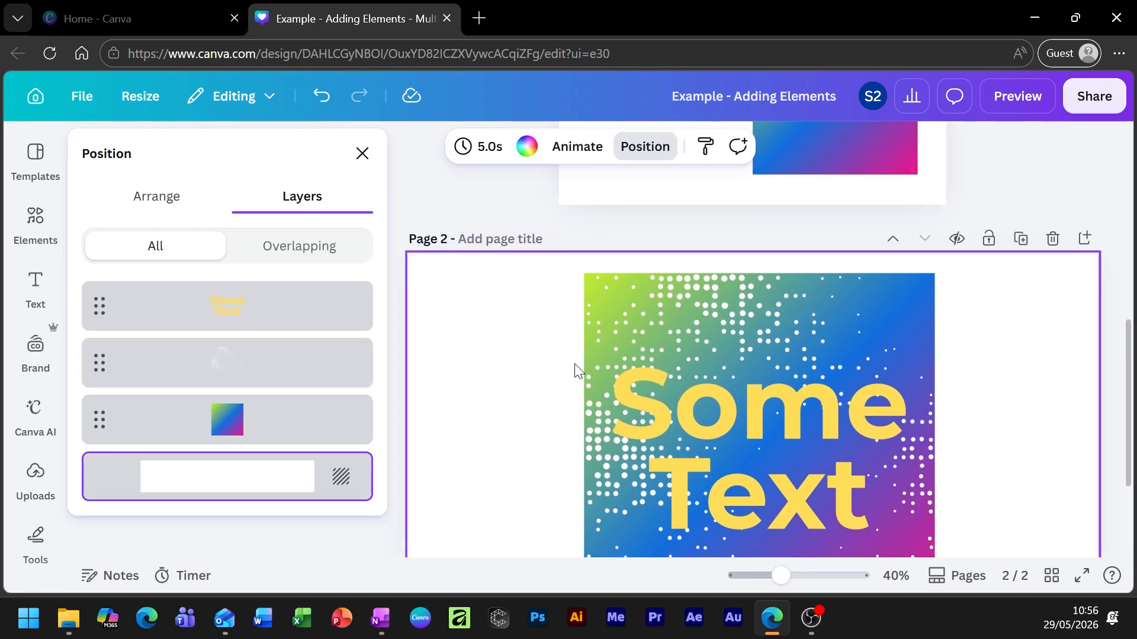
{"action": "scroll", "coordinate": [576, 367], "scroll_direction": "down", "scroll_amount": 2}
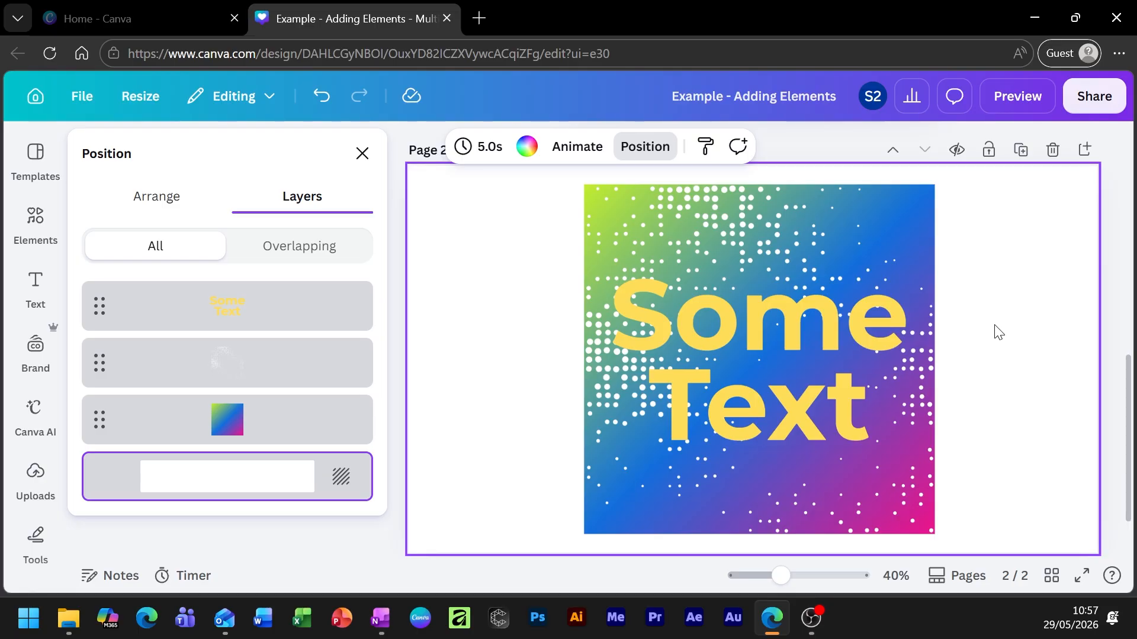
{"action": "left_click", "coordinate": [894, 221]}
{"action": "left_click_drag", "start_coordinate": [894, 221], "coordinate": [737, 285]}
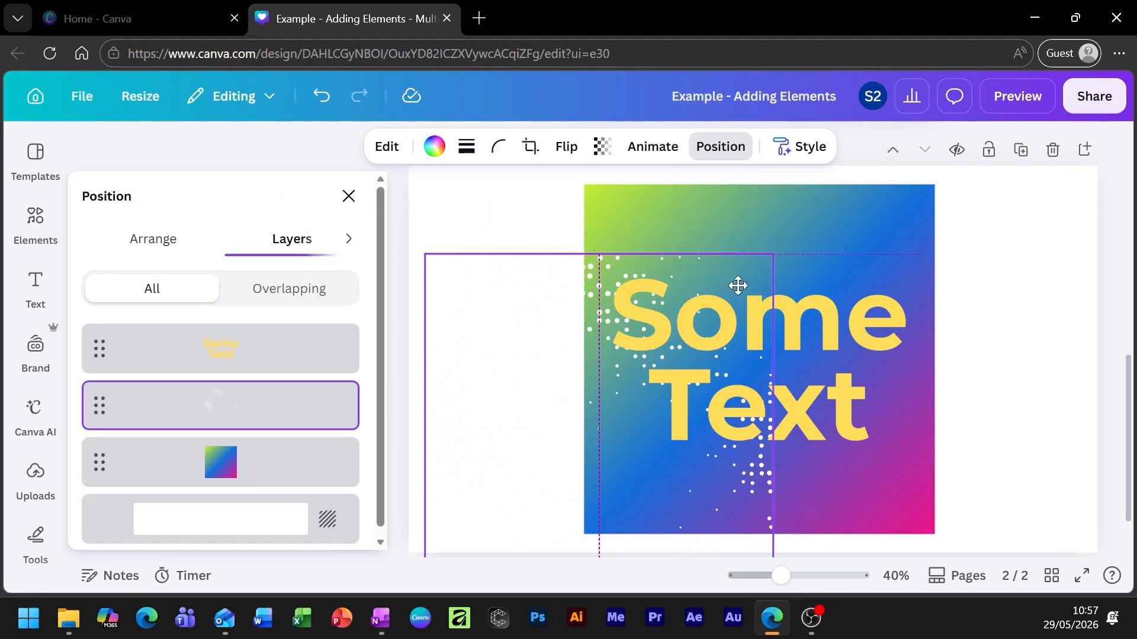
Select the gradient square, then the dot pattern layer, and finally the page background.
{"action": "left_click", "coordinate": [865, 219]}
{"action": "right_click", "coordinate": [864, 219]}
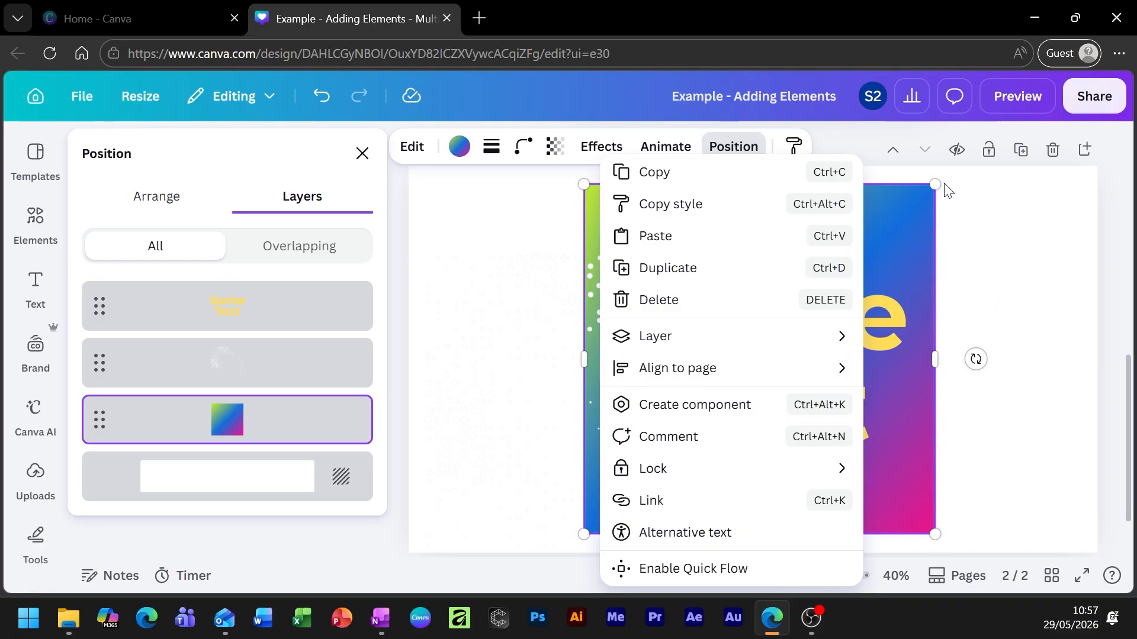
{"action": "left_click", "coordinate": [919, 206]}
{"action": "left_click", "coordinate": [895, 231]}
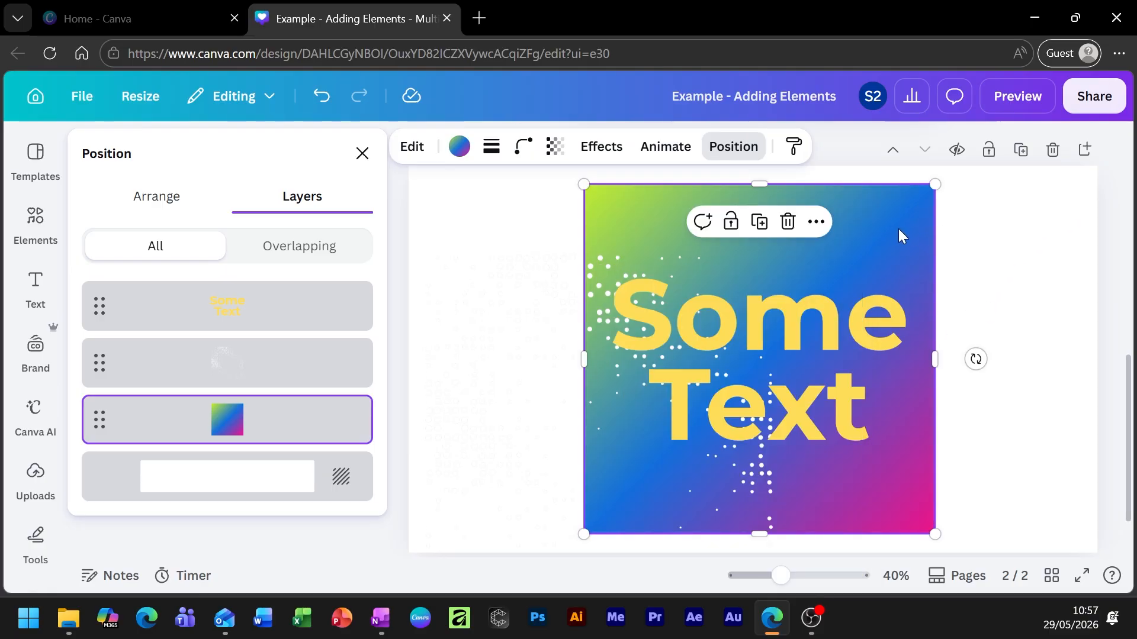
{"action": "left_click", "coordinate": [503, 360]}
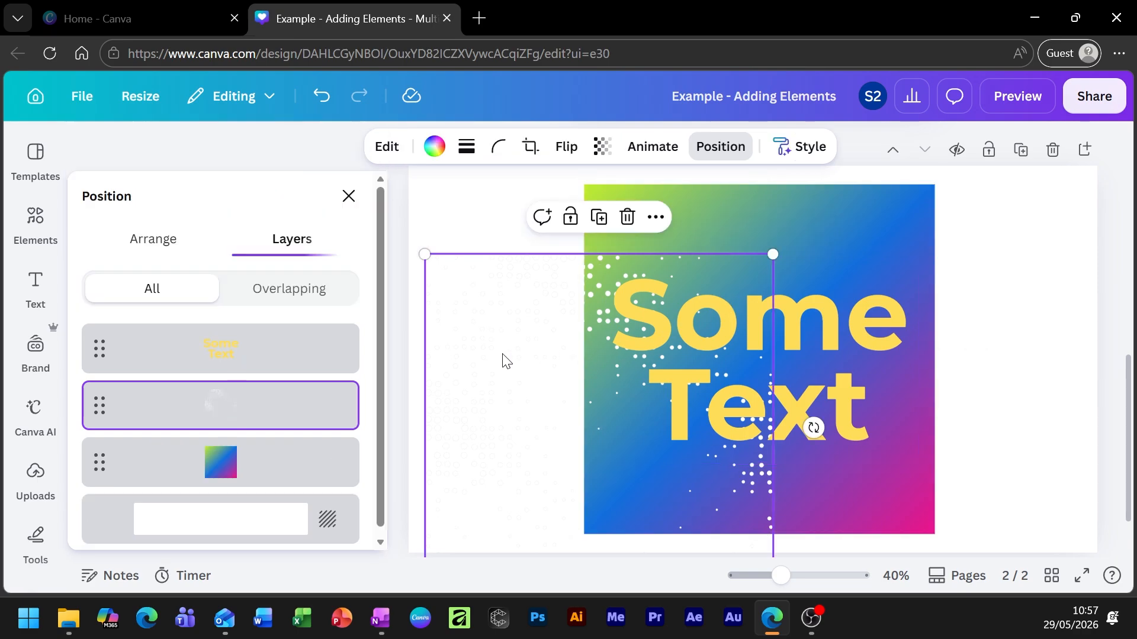
{"action": "left_click", "coordinate": [450, 195]}
Apply the blue gradient swatch to the page background and swap the gradient square for a Basic shapes circle.
{"action": "left_click", "coordinate": [527, 146]}
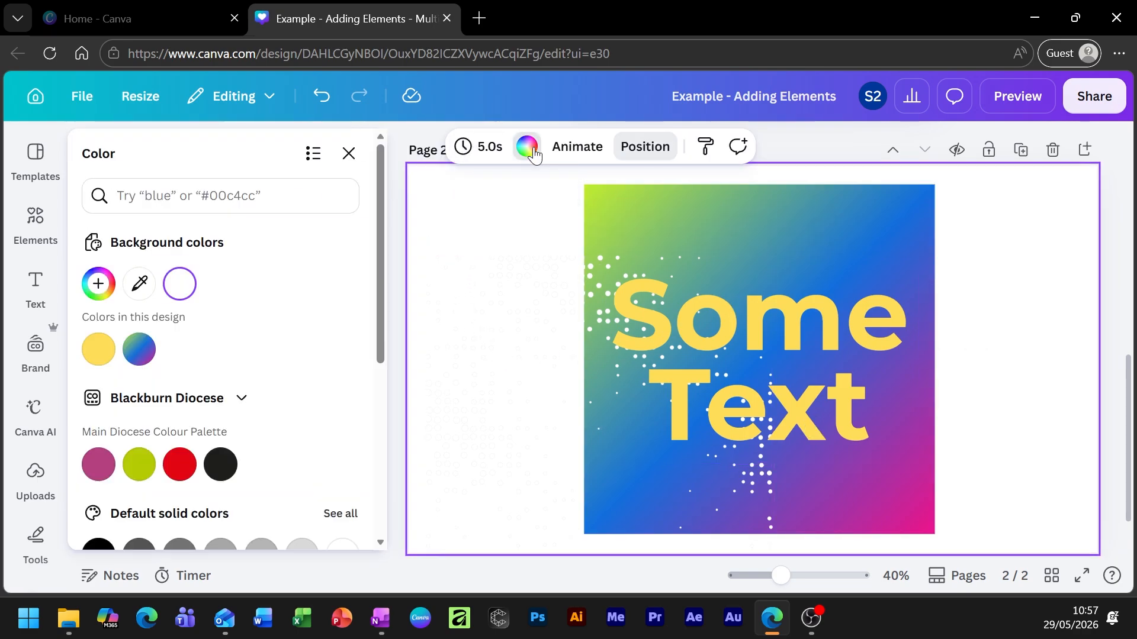
{"action": "left_click", "coordinate": [132, 359]}
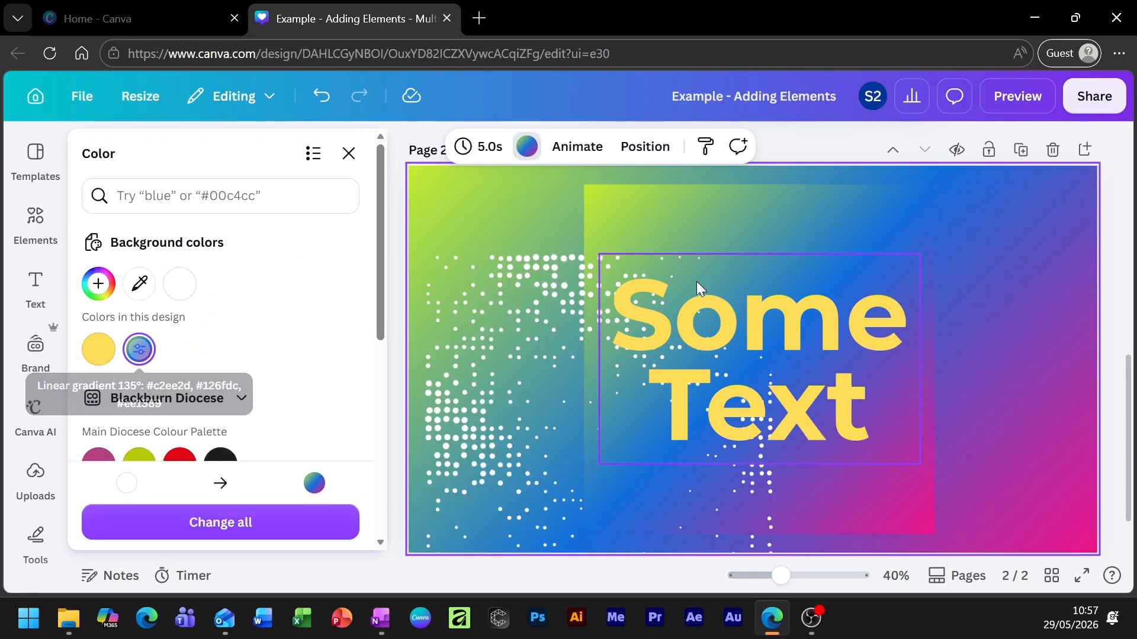
{"action": "left_click", "coordinate": [885, 205]}
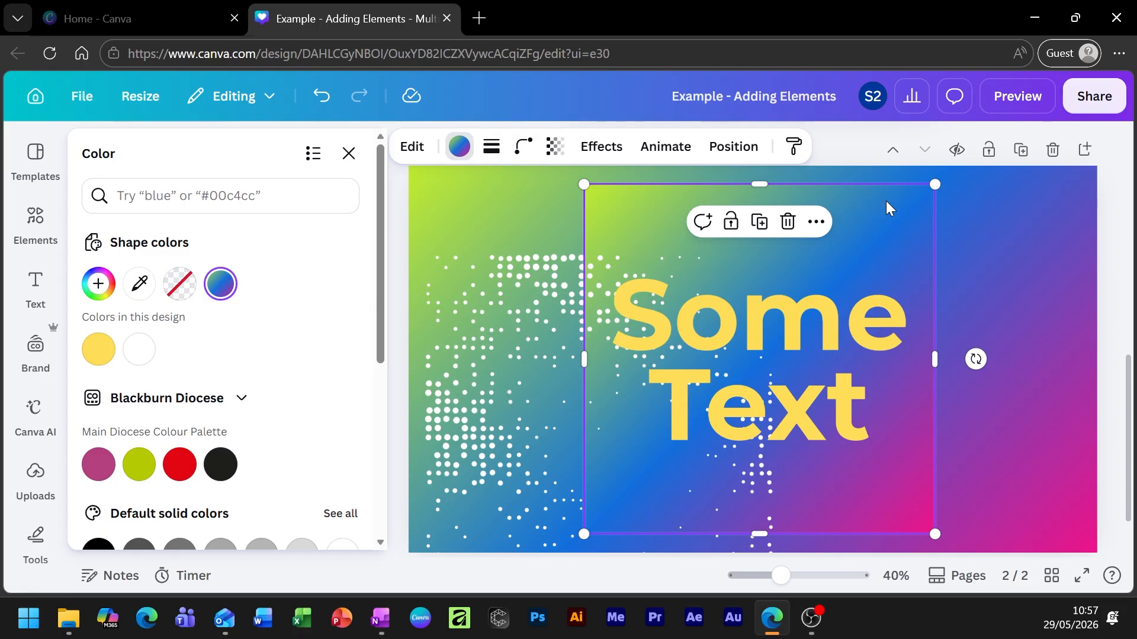
{"action": "left_click", "coordinate": [404, 155]}
{"action": "left_click", "coordinate": [231, 232]}
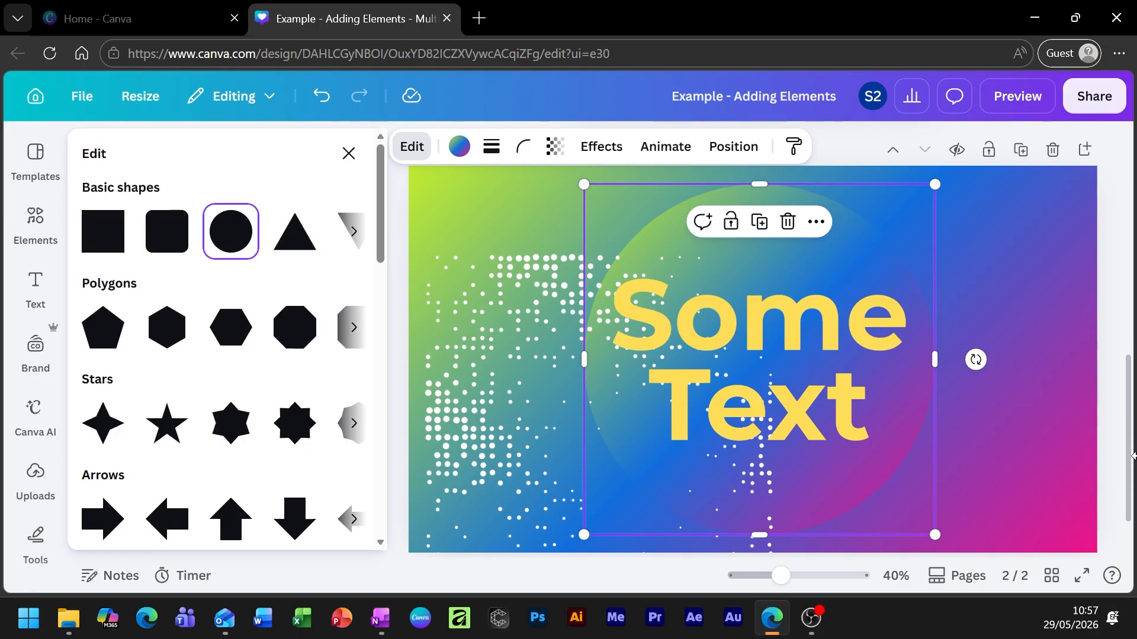
{"action": "left_click", "coordinate": [1022, 270]}
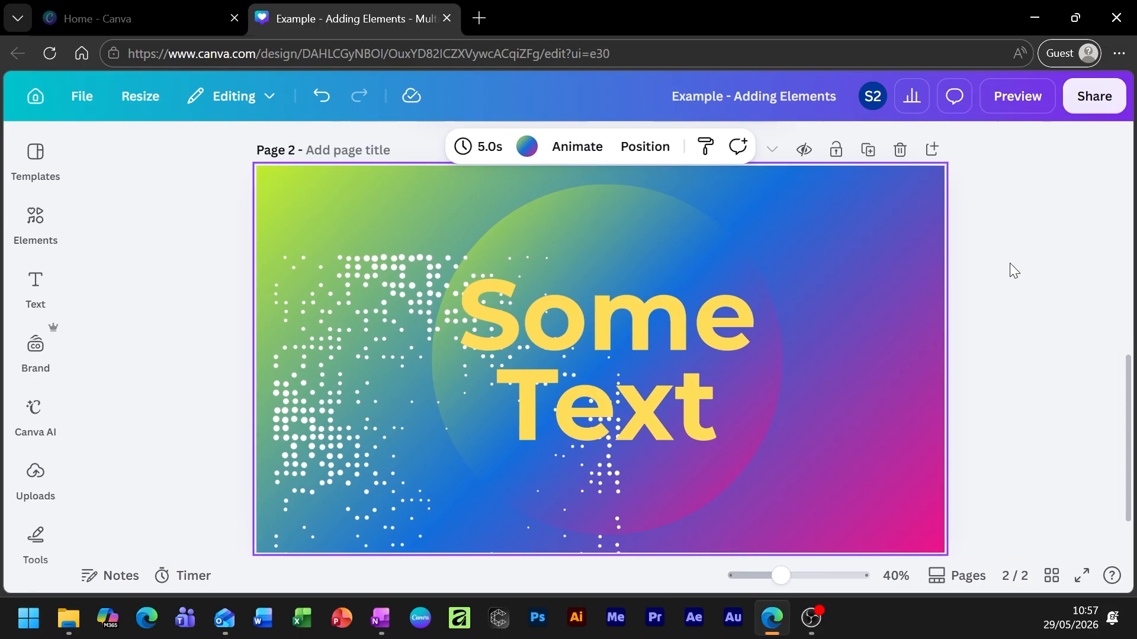
{"action": "left_click", "coordinate": [642, 223]}
Shrink the gradient circle slightly and stretch the white dot pattern across the whole page.
{"action": "left_click_drag", "start_coordinate": [779, 185], "coordinate": [695, 224]}
{"action": "left_click", "coordinate": [952, 434]}
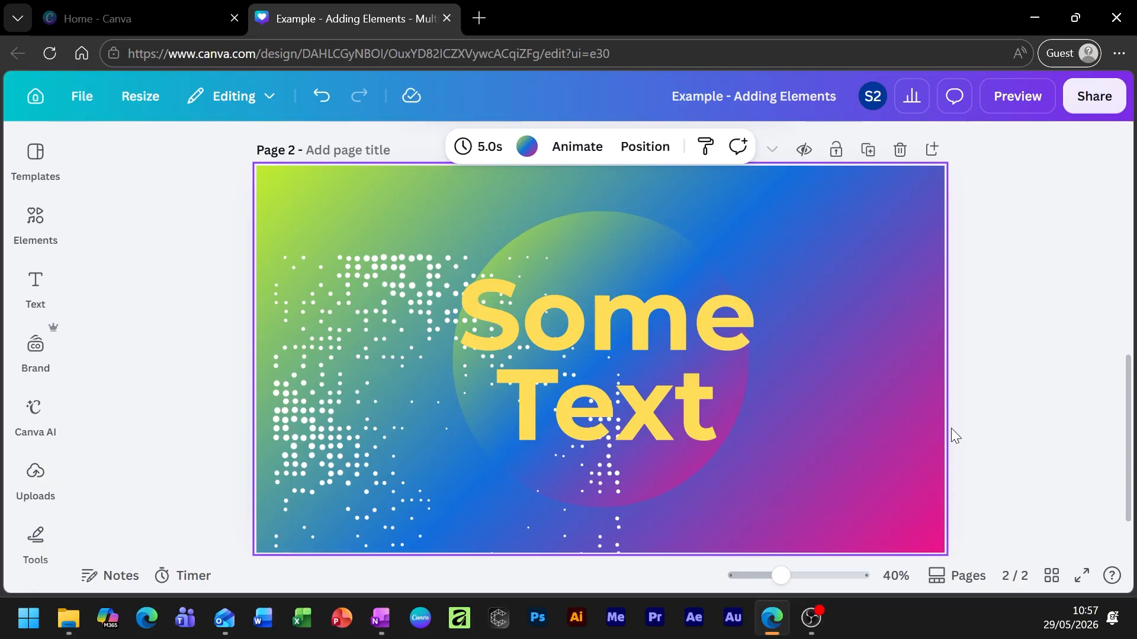
{"action": "left_click_drag", "start_coordinate": [339, 357], "coordinate": [319, 259]}
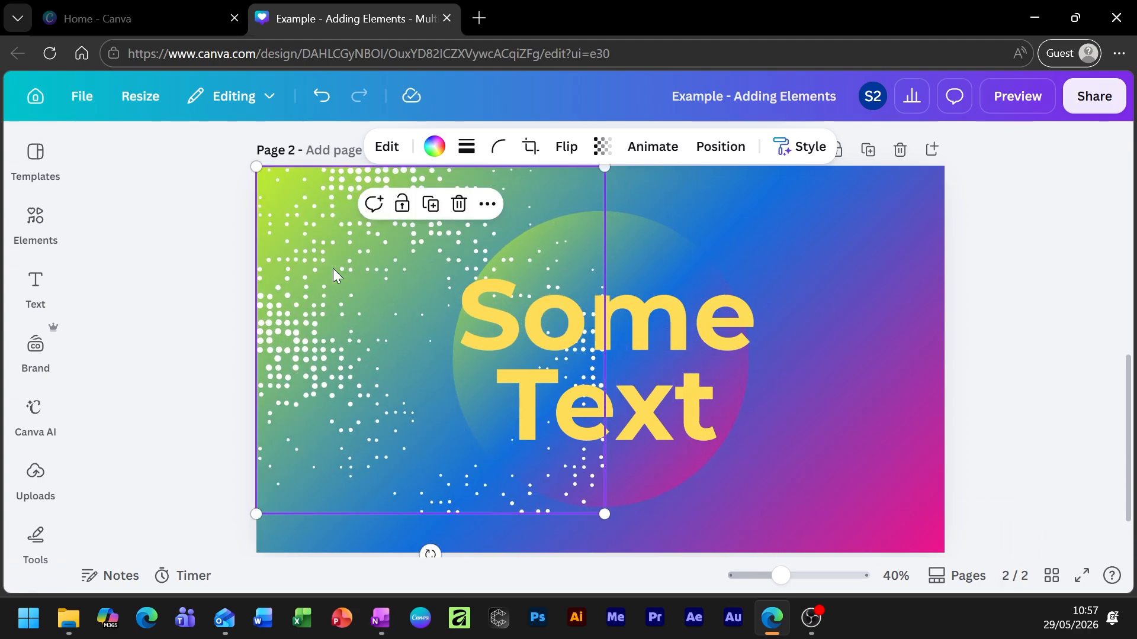
{"action": "left_click_drag", "start_coordinate": [605, 514], "coordinate": [998, 533]}
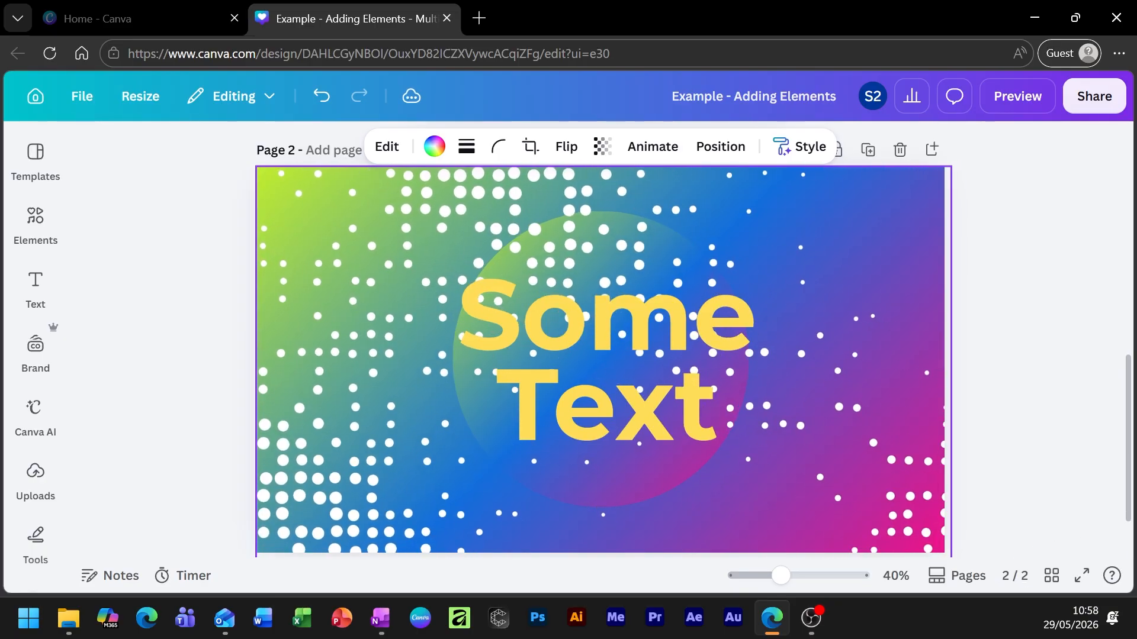
{"action": "mouse_move", "coordinate": [842, 513]}
{"action": "left_mouse_down"}
{"action": "mouse_move", "coordinate": [832, 340]}
{"action": "mouse_move", "coordinate": [845, 328]}
{"action": "mouse_move", "coordinate": [860, 415]}
{"action": "mouse_move", "coordinate": [845, 423]}
{"action": "mouse_move", "coordinate": [850, 452]}
{"action": "mouse_move", "coordinate": [841, 371]}
{"action": "mouse_move", "coordinate": [851, 312]}
{"action": "mouse_move", "coordinate": [822, 213]}
{"action": "mouse_move", "coordinate": [846, 193]}
{"action": "mouse_move", "coordinate": [825, 216]}
{"action": "mouse_move", "coordinate": [862, 398]}
{"action": "mouse_move", "coordinate": [843, 452]}
{"action": "mouse_move", "coordinate": [858, 530]}
{"action": "mouse_move", "coordinate": [842, 493]}
{"action": "left_mouse_up"}
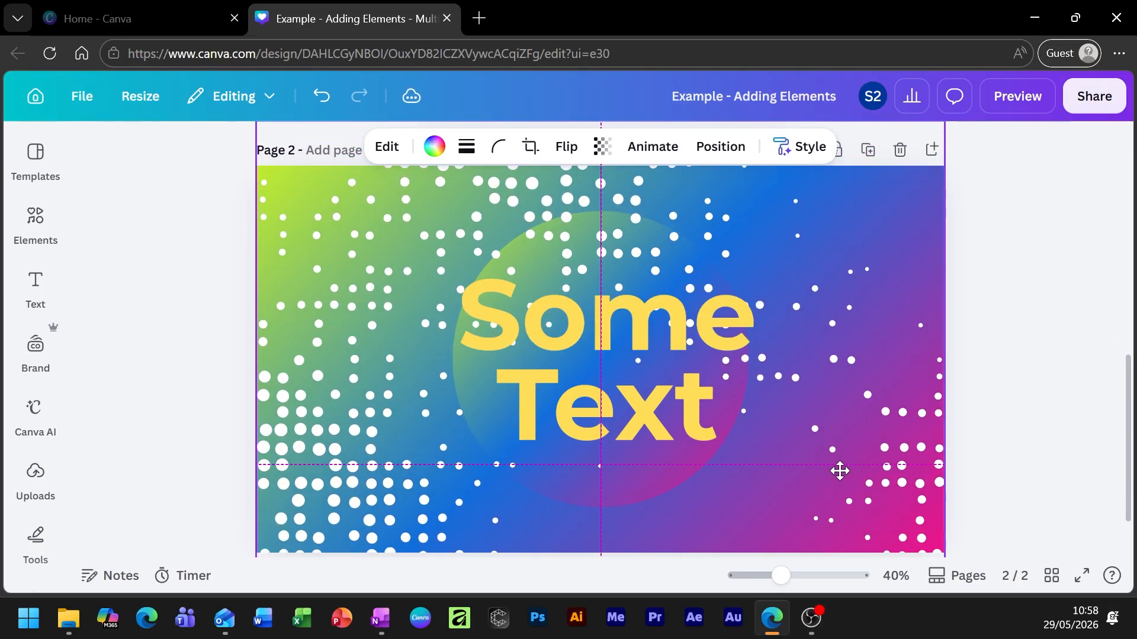
{"action": "left_click_drag", "start_coordinate": [840, 471], "coordinate": [837, 452]}
Reselect the dot pattern and bring up the Position layer order list.
{"action": "left_click", "coordinate": [1044, 363]}
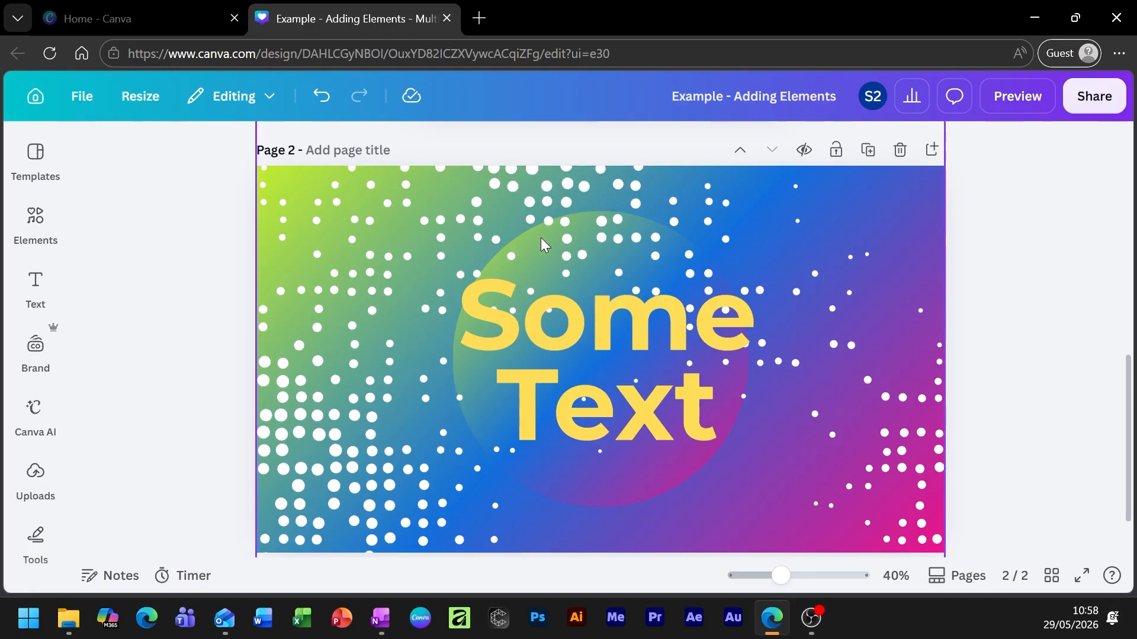
{"action": "left_click", "coordinate": [645, 219]}
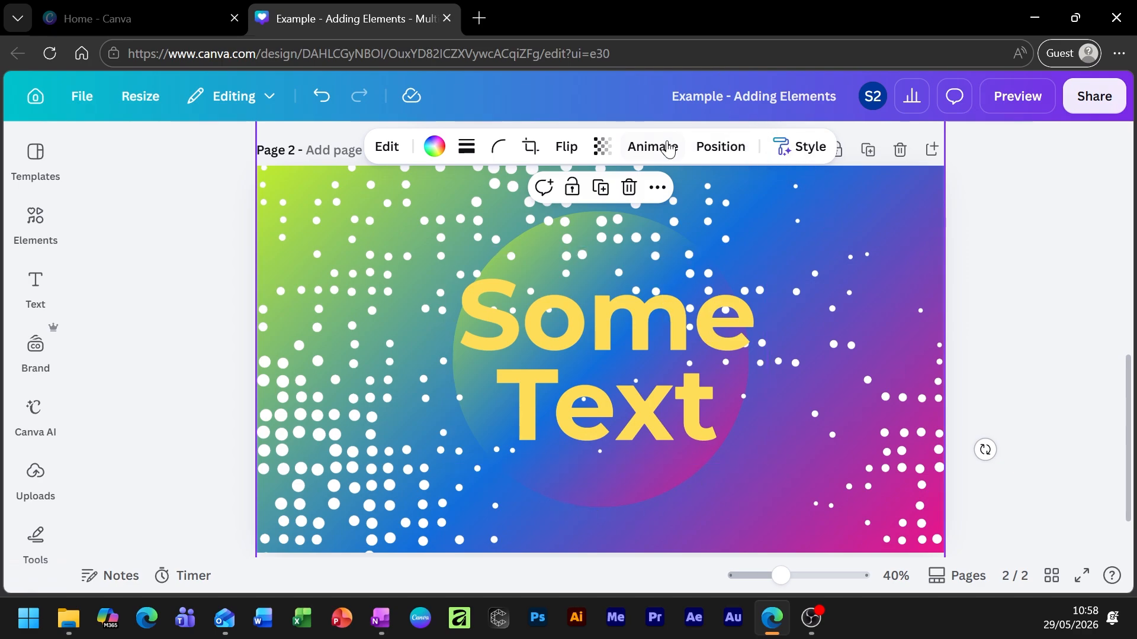
{"action": "left_click", "coordinate": [730, 151]}
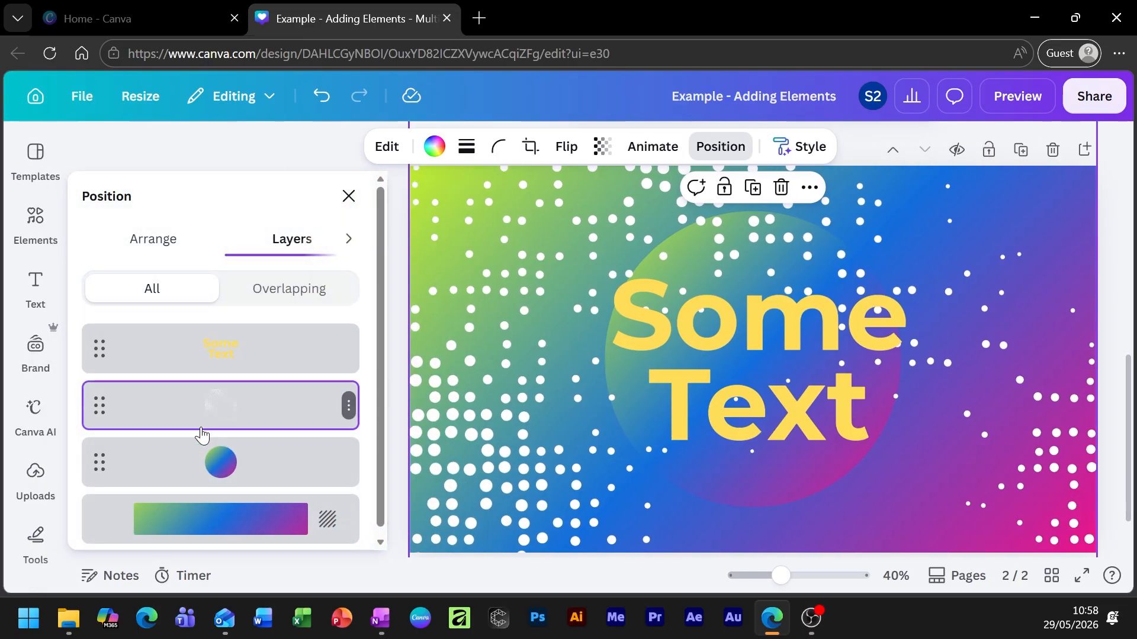
Move the dots layer below the gradient circle in the Layers list, then close the list.
{"action": "left_click_drag", "start_coordinate": [285, 414], "coordinate": [264, 441]}
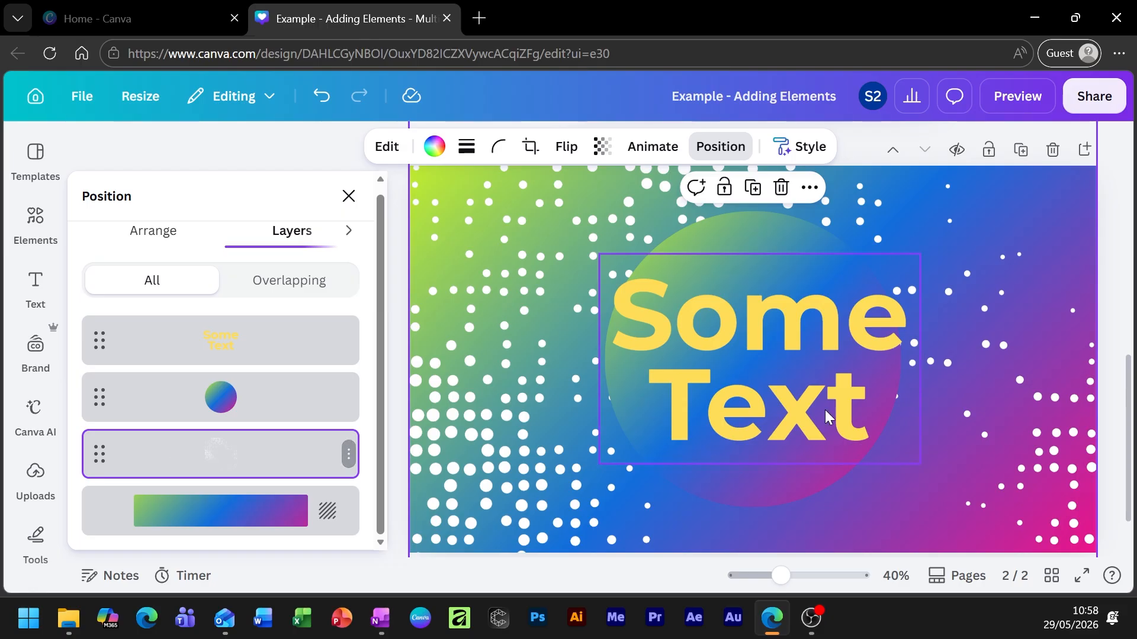
{"action": "left_click", "coordinate": [1109, 266]}
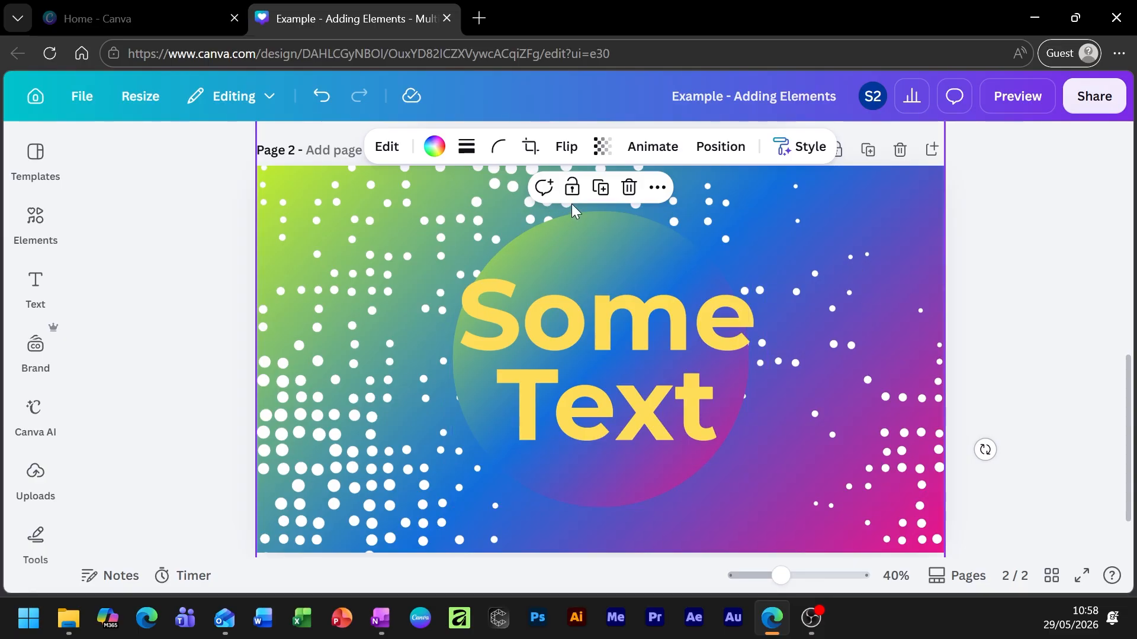
Lower the dot pattern's transparency to 28 and zoom out slightly to see the page.
{"action": "left_click", "coordinate": [605, 148]}
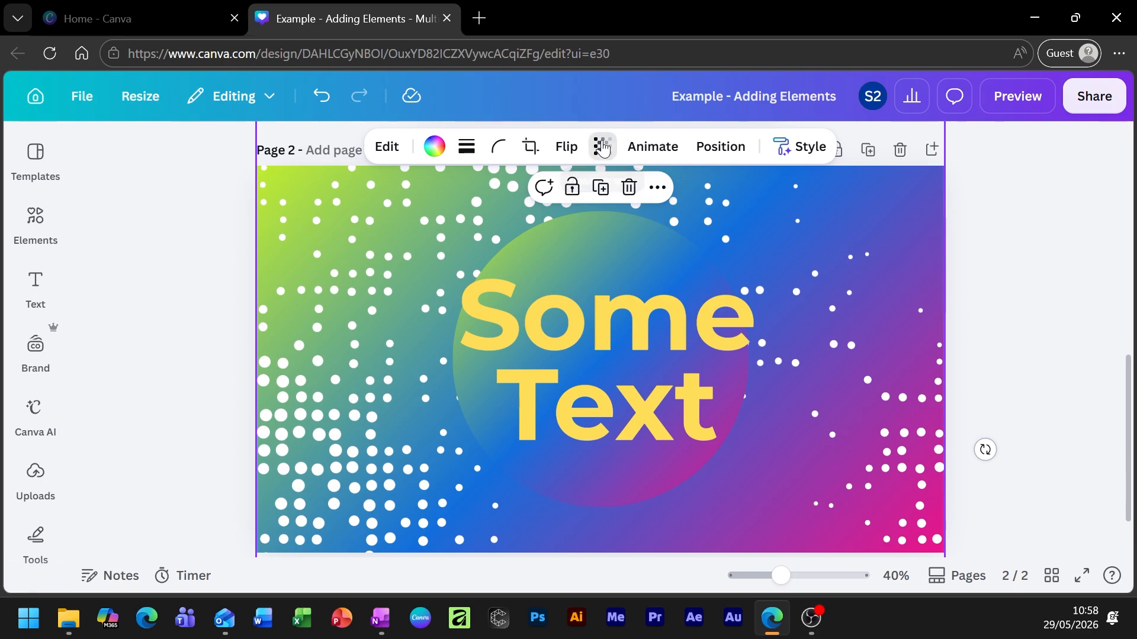
{"action": "left_click_drag", "start_coordinate": [639, 223], "coordinate": [773, 238]}
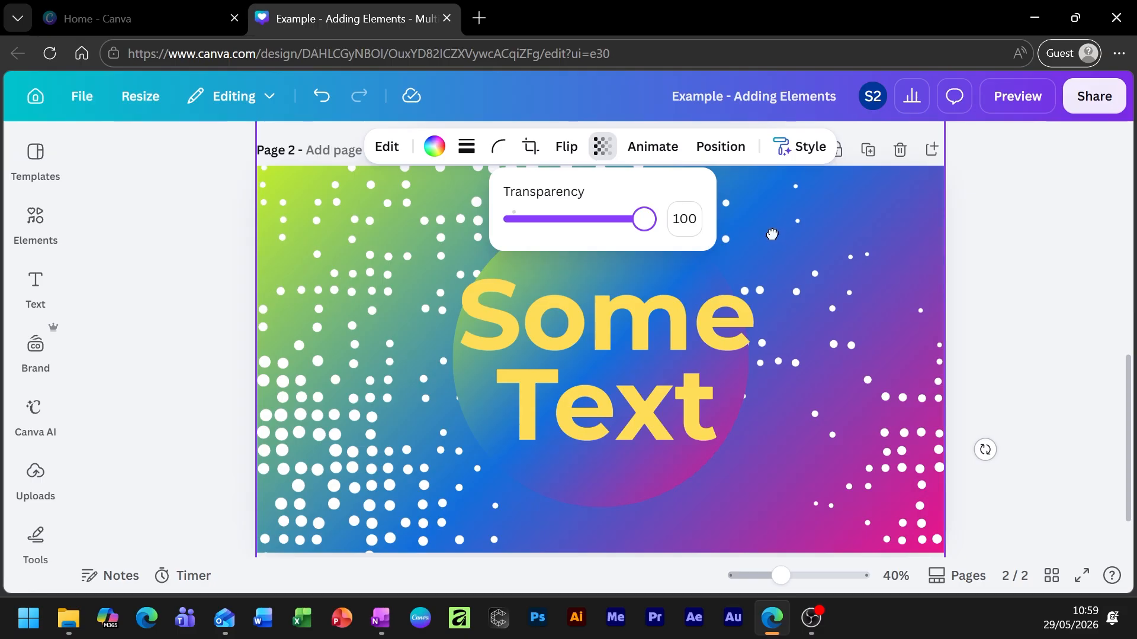
{"action": "left_click_drag", "start_coordinate": [644, 239], "coordinate": [545, 235]}
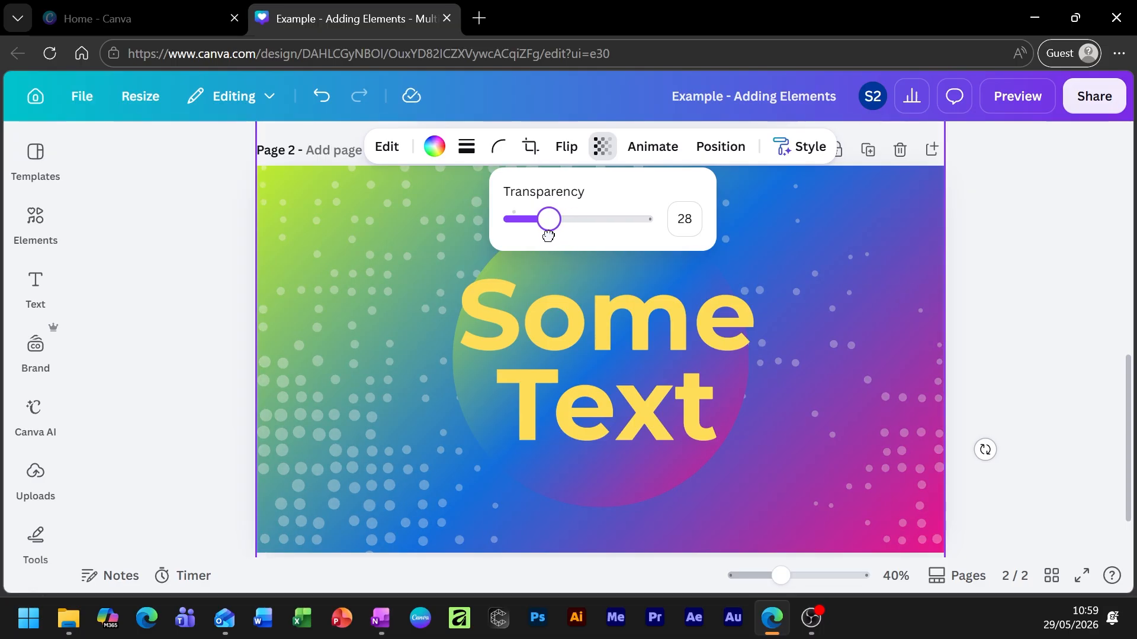
{"action": "left_click", "coordinate": [1068, 264]}
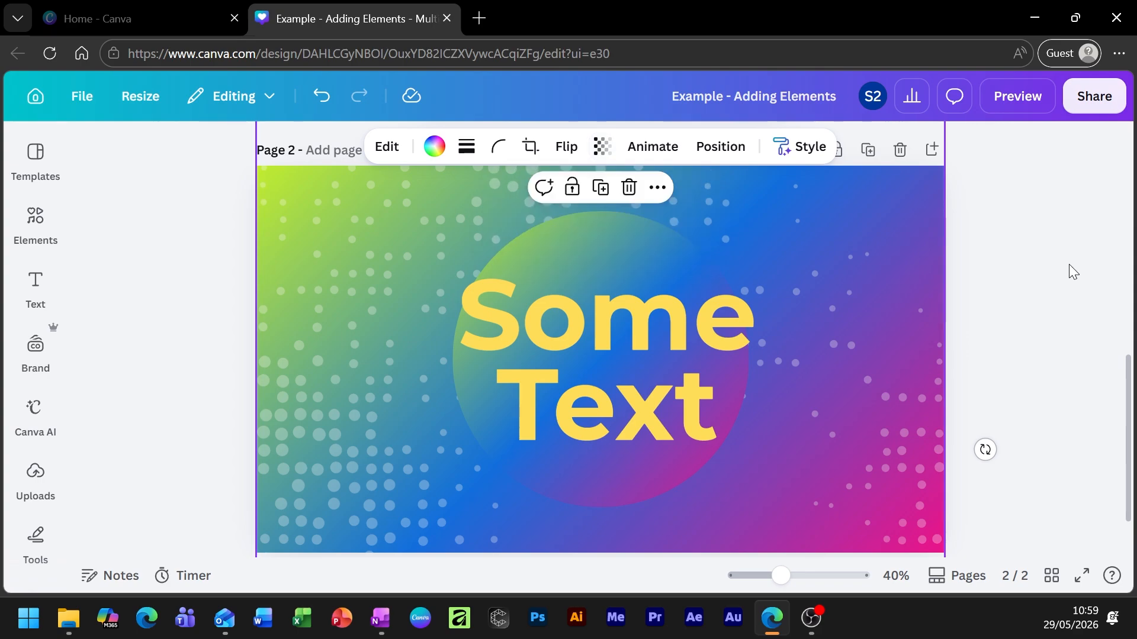
{"action": "left_click", "coordinate": [1026, 254]}
{"action": "left_click_drag", "start_coordinate": [782, 576], "coordinate": [776, 574]}
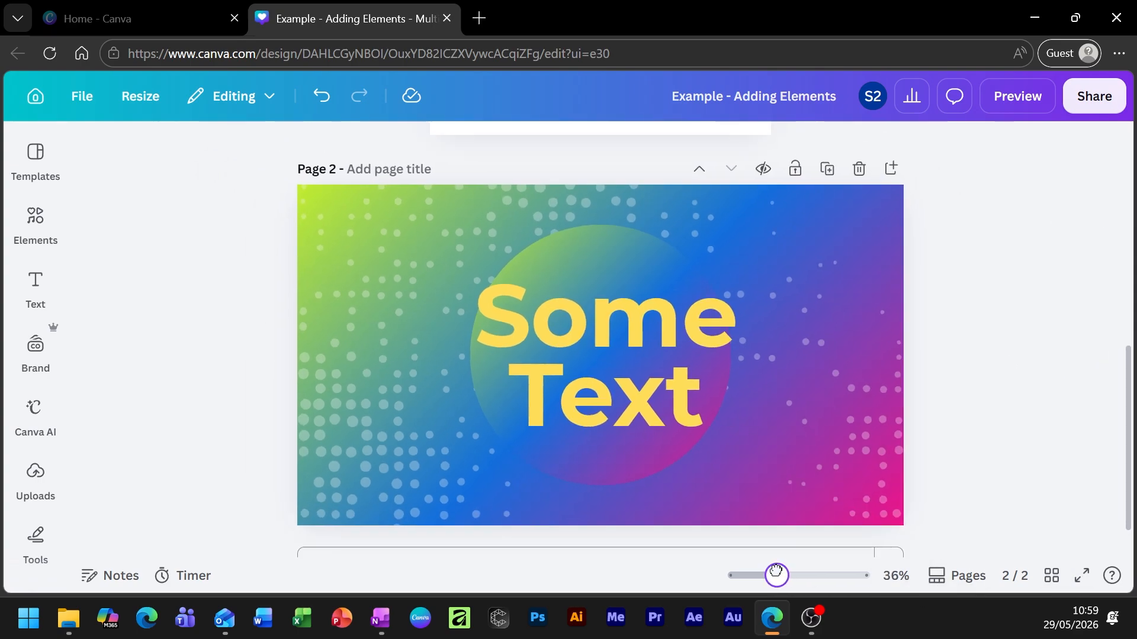
Replace 'Some Text' with 'circle' and make it uppercase CIRCLE.
{"action": "left_click", "coordinate": [642, 401]}
{"action": "left_click_drag", "start_coordinate": [615, 363], "coordinate": [610, 355]}
{"action": "double_click", "coordinate": [610, 355]}
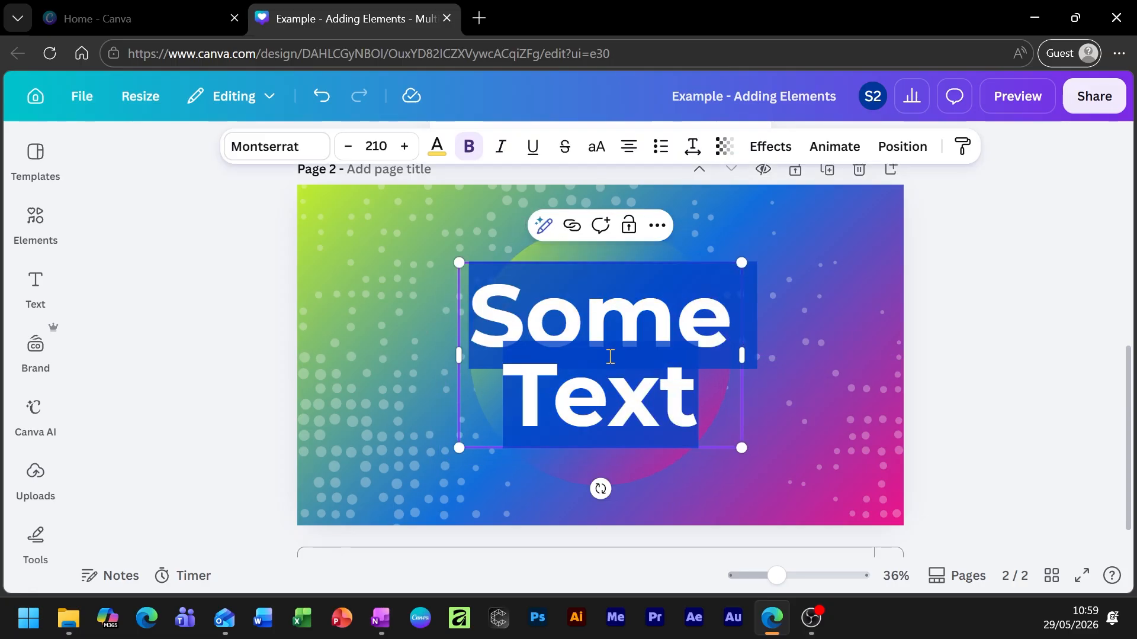
{"action": "type", "text": "circle"}
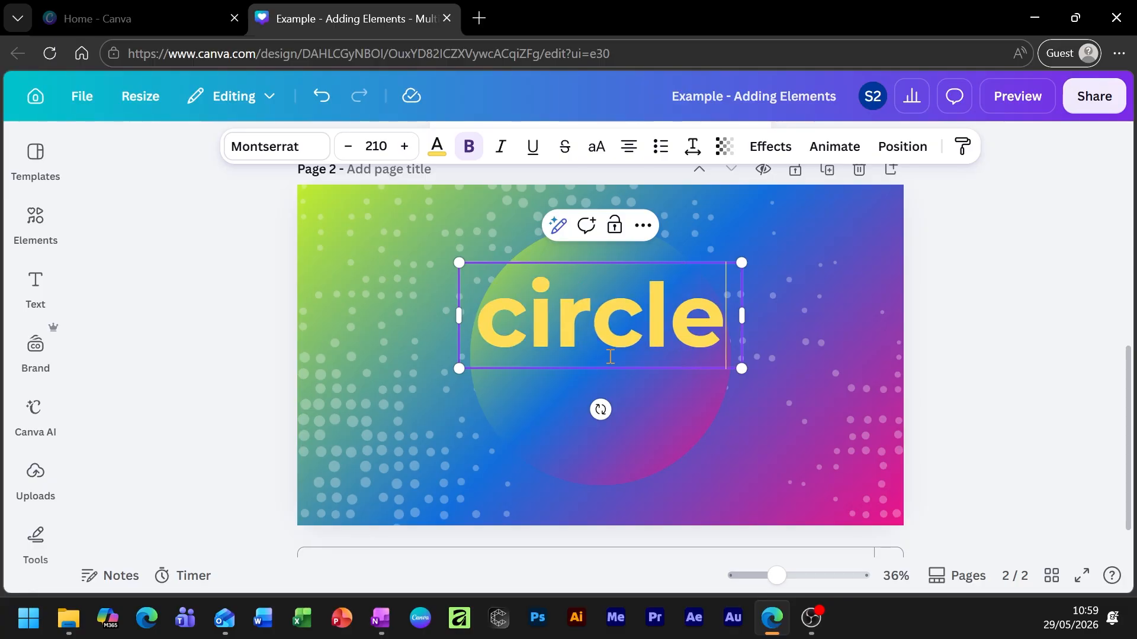
{"action": "double_click", "coordinate": [633, 328]}
{"action": "left_click", "coordinate": [596, 146]}
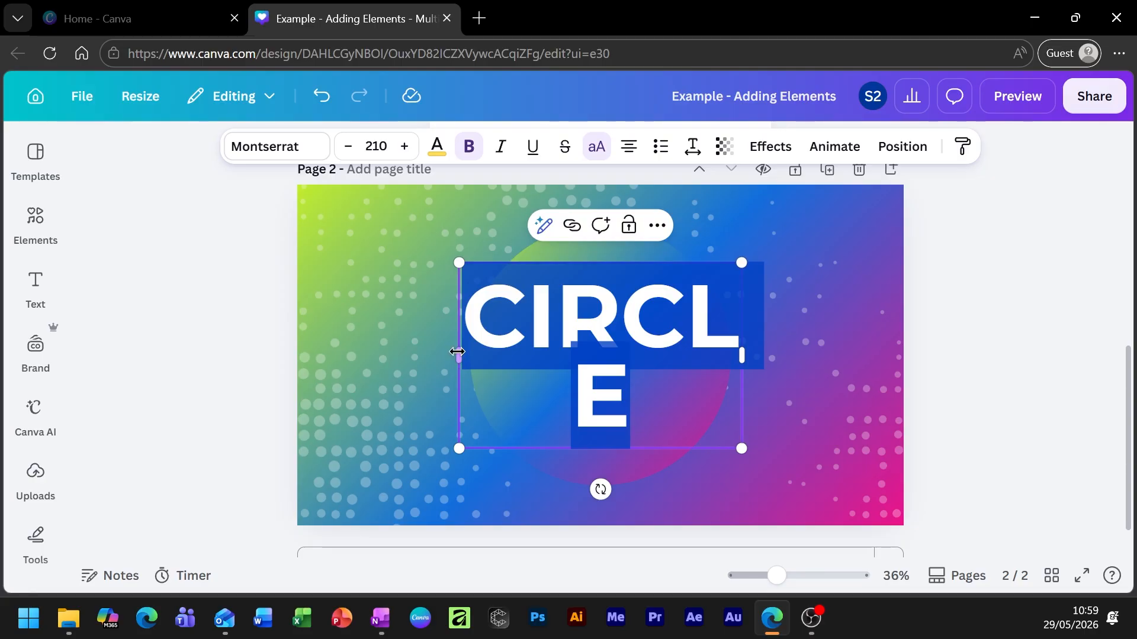
Widen the CIRCLE text box to fit one line and move it down over the circle.
{"action": "left_click_drag", "start_coordinate": [447, 353], "coordinate": [297, 368]}
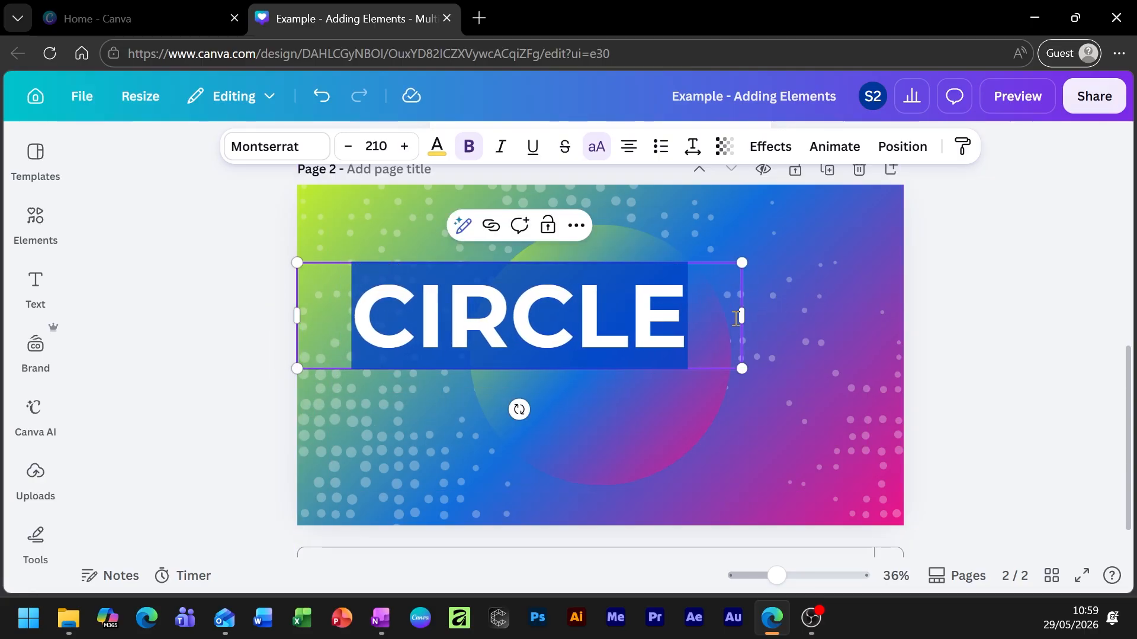
{"action": "left_click_drag", "start_coordinate": [745, 315], "coordinate": [910, 307]}
{"action": "left_click", "coordinate": [1031, 291]}
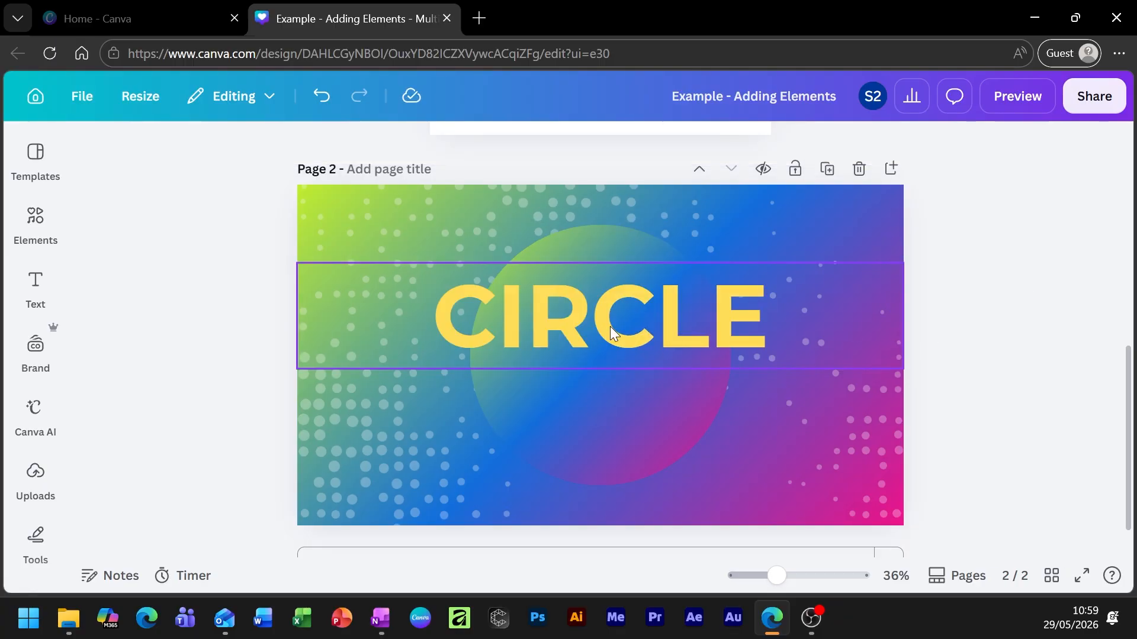
{"action": "left_click_drag", "start_coordinate": [610, 332], "coordinate": [613, 372]}
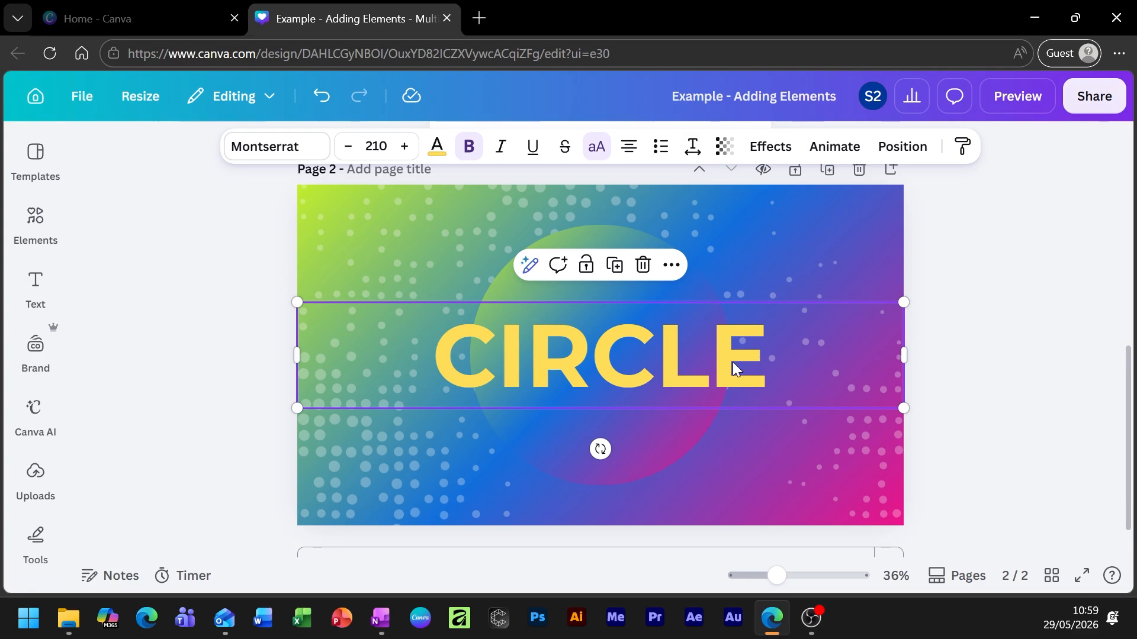
{"action": "left_click", "coordinate": [1057, 303]}
Change the CIRCLE text colour from yellow to white.
{"action": "left_click", "coordinate": [608, 340]}
{"action": "left_click", "coordinate": [437, 146]}
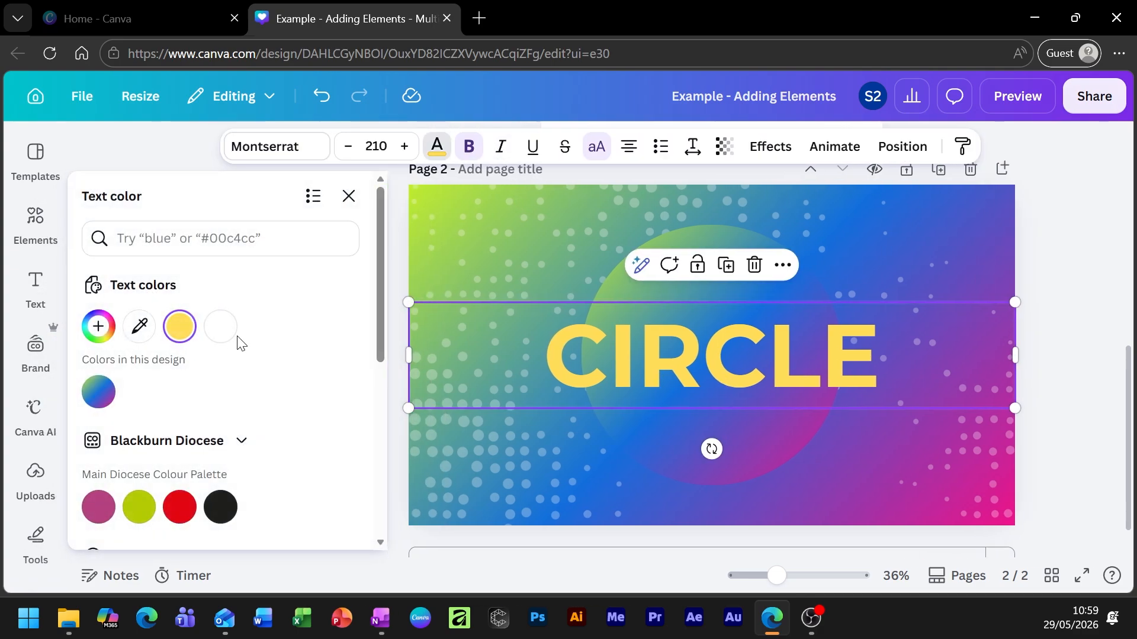
{"action": "left_click", "coordinate": [221, 326]}
{"action": "key", "text": "Escape"}
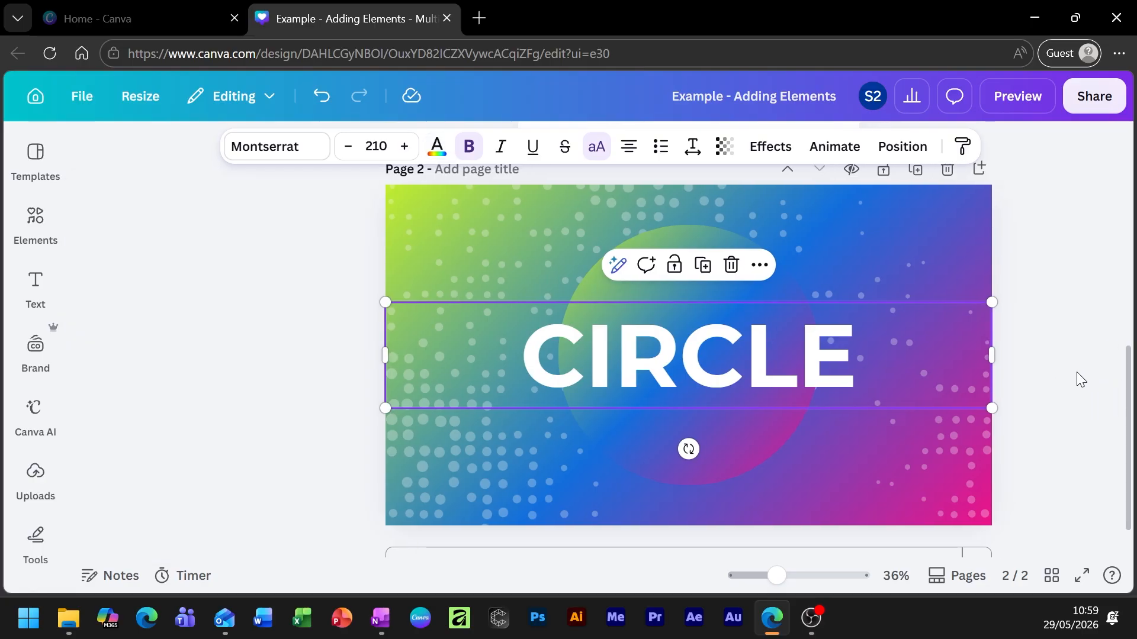
{"action": "left_click", "coordinate": [1027, 395]}
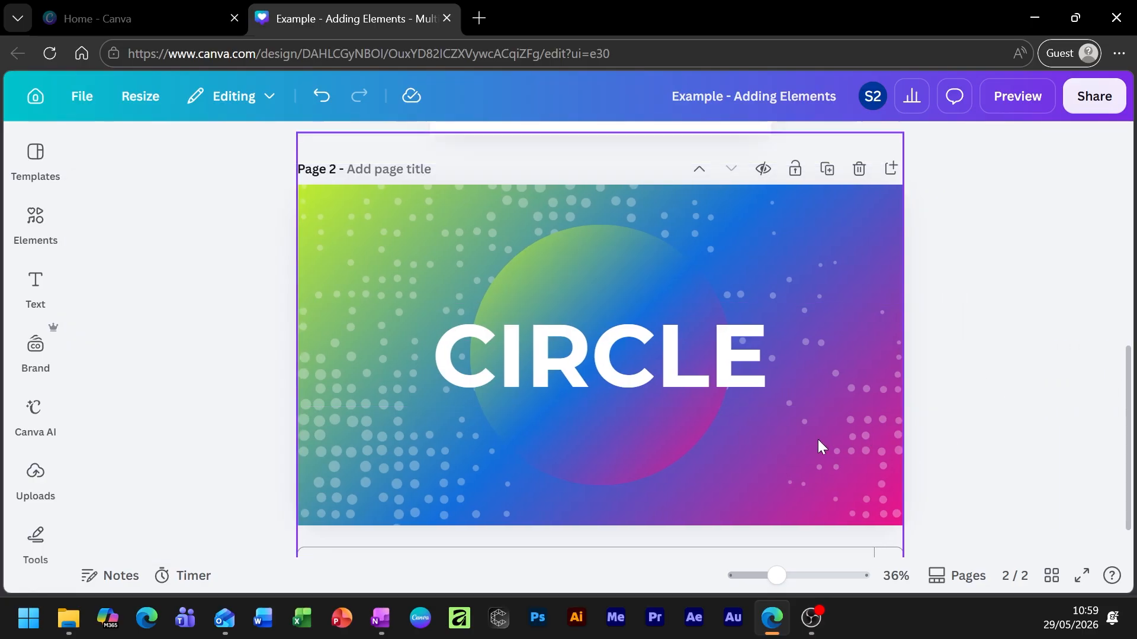
Select the dotted background graphic and set its transparency to 21.
{"action": "left_click", "coordinate": [490, 353]}
{"action": "left_click", "coordinate": [406, 221]}
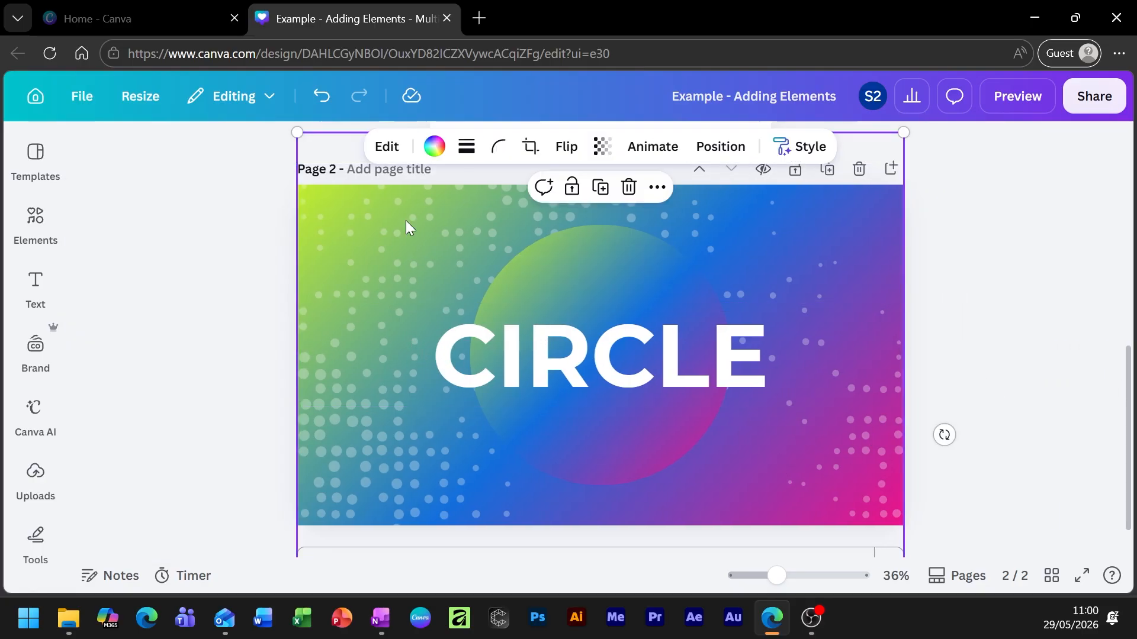
{"action": "left_click", "coordinate": [602, 146]}
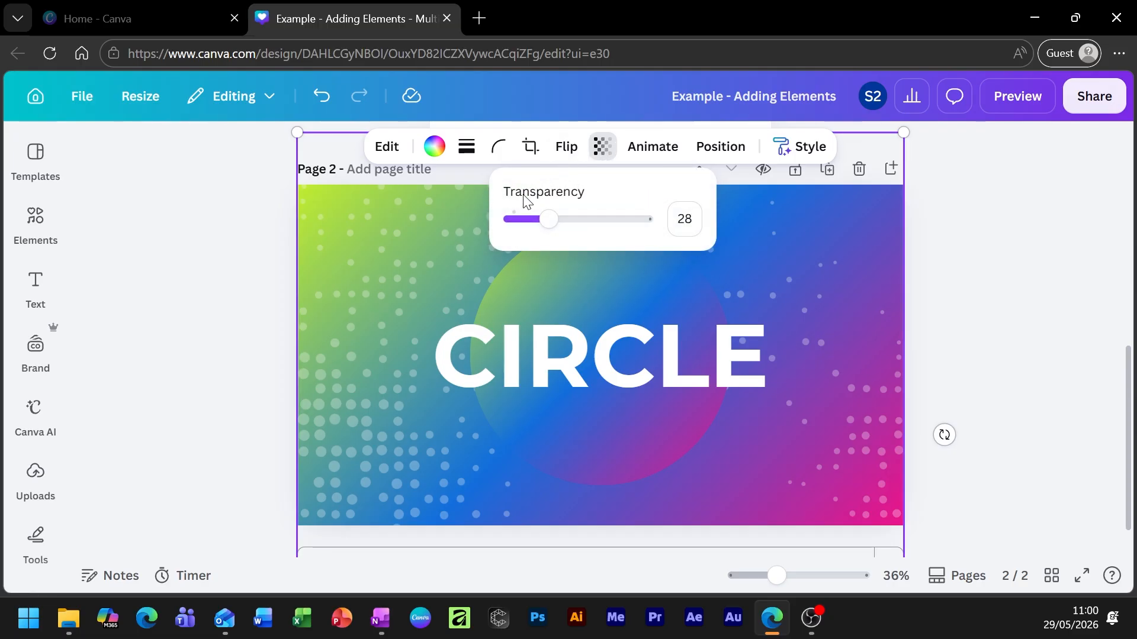
{"action": "left_click_drag", "start_coordinate": [549, 219], "coordinate": [755, 227]}
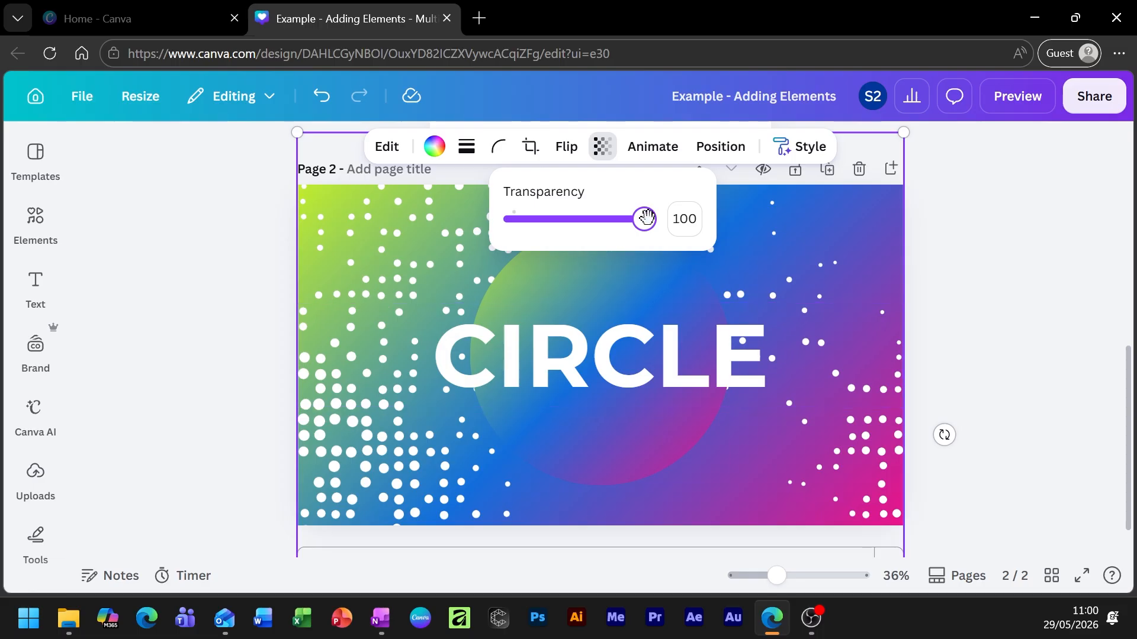
{"action": "left_click_drag", "start_coordinate": [646, 217], "coordinate": [539, 243]}
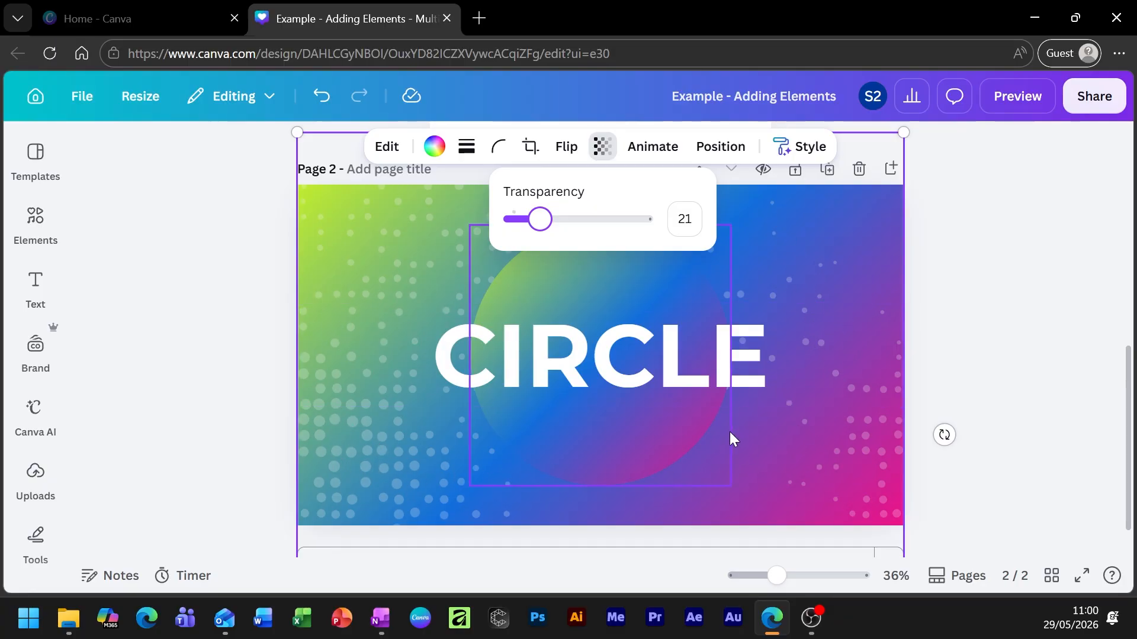
{"action": "left_click", "coordinate": [1003, 231]}
{"action": "left_click", "coordinate": [998, 279]}
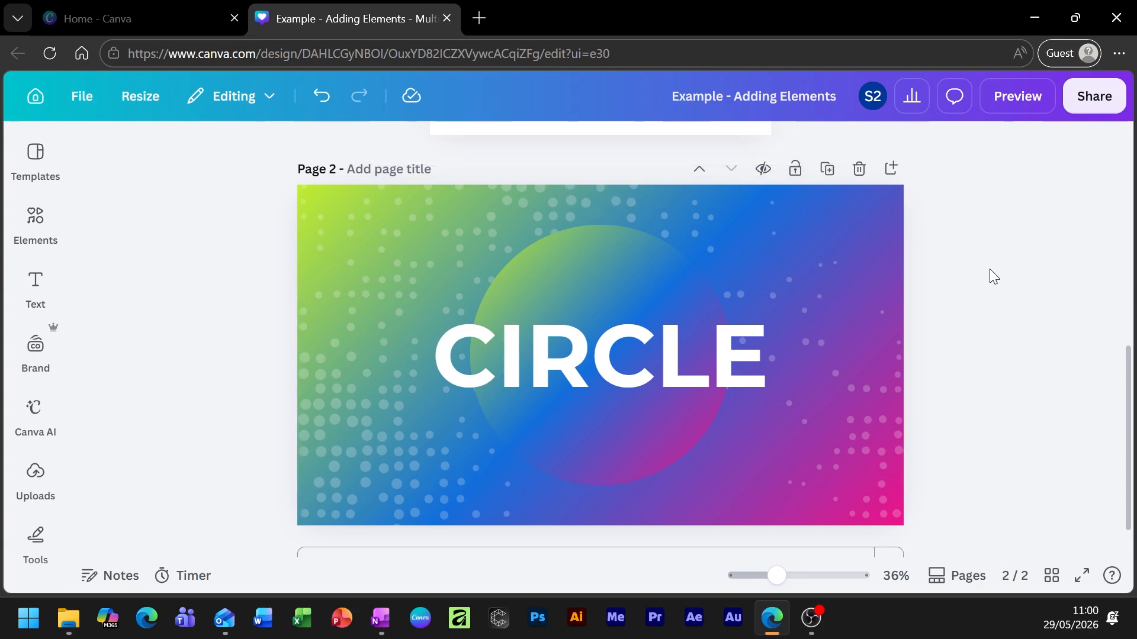
Raise the CIRCLE font size from 210 to 230.
{"action": "left_click", "coordinate": [589, 350]}
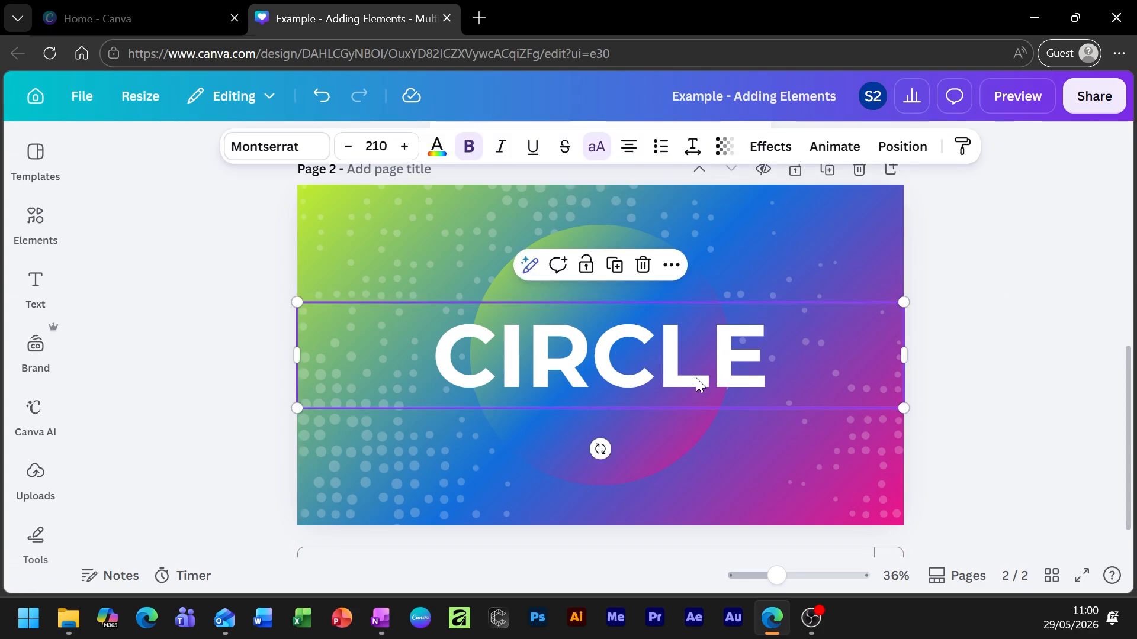
{"action": "left_click", "coordinate": [405, 146]}
{"action": "left_click", "coordinate": [405, 146]}
{"action": "left_click", "coordinate": [405, 146]}
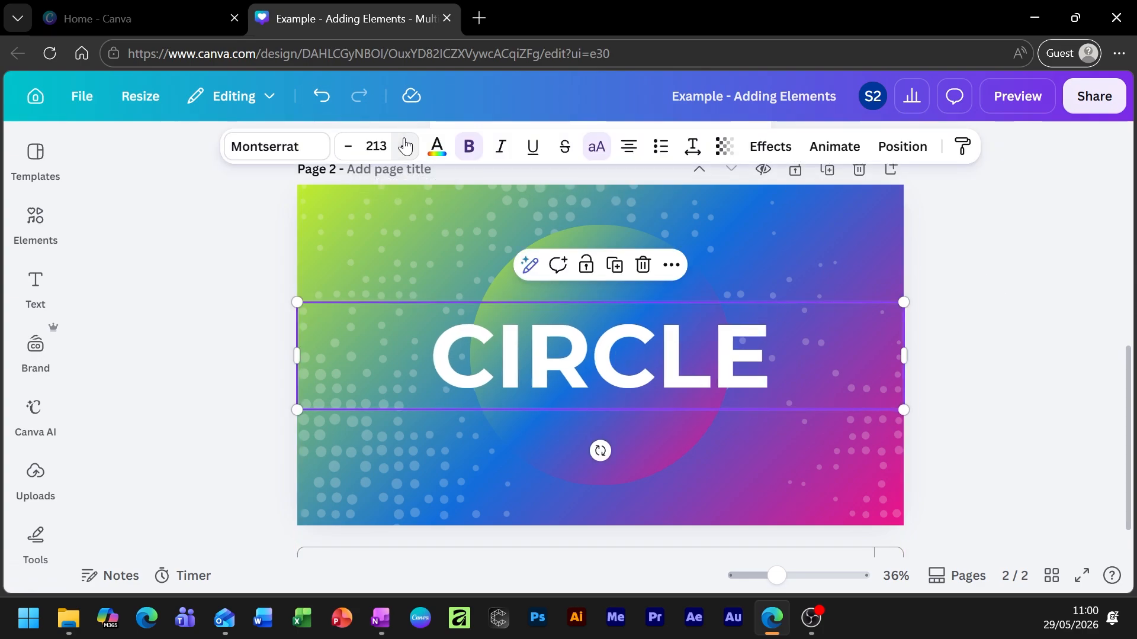
{"action": "left_click", "coordinate": [405, 146]}
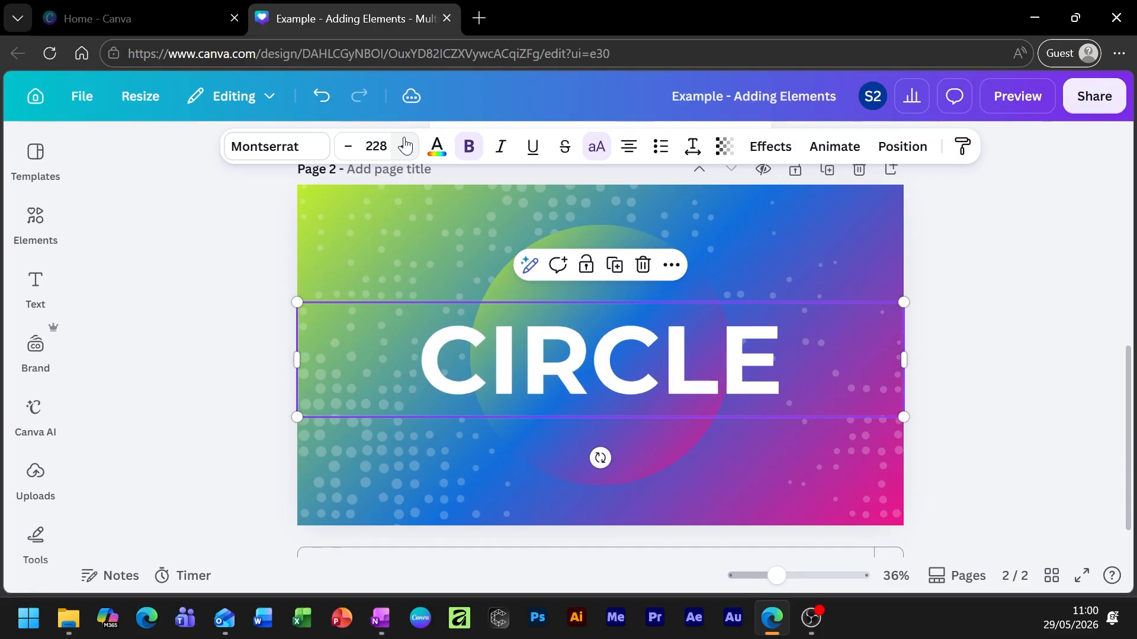
{"action": "left_click", "coordinate": [405, 146]}
{"action": "left_click", "coordinate": [349, 146]}
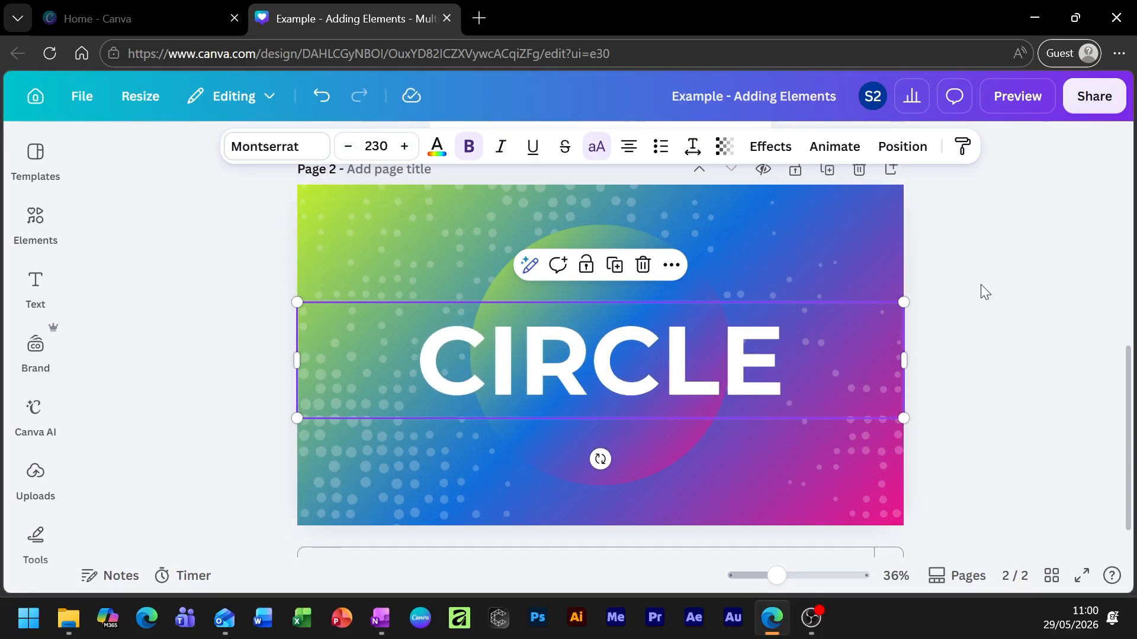
{"action": "left_click", "coordinate": [1060, 302]}
{"action": "left_click", "coordinate": [605, 366]}
{"action": "left_click", "coordinate": [966, 375]}
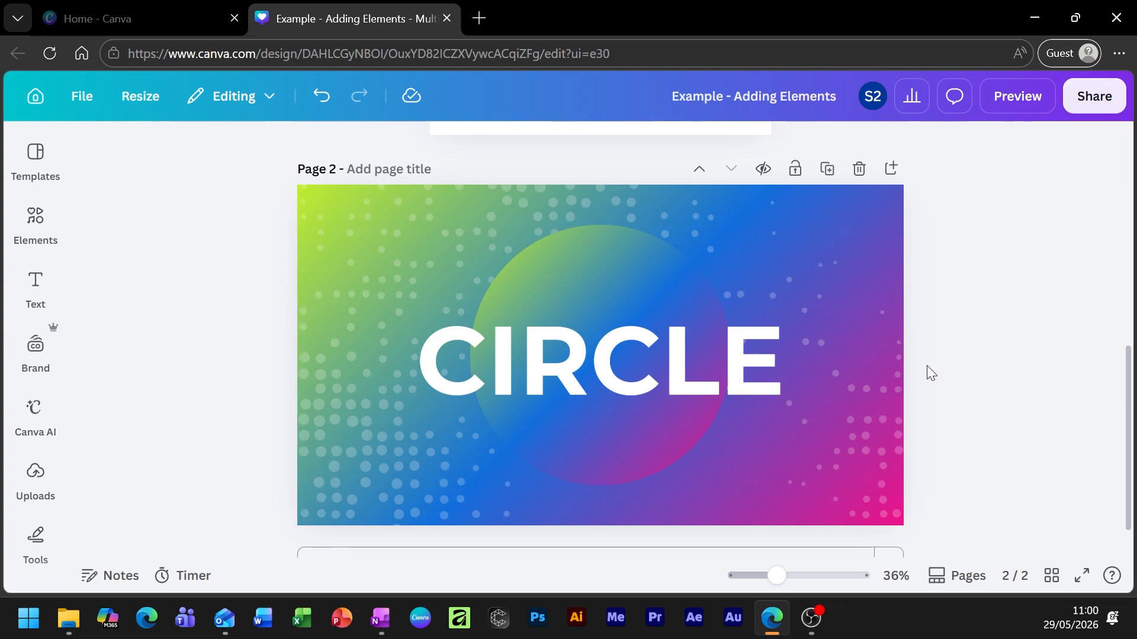
Search the Elements library for 'grain texture'.
{"action": "left_click", "coordinate": [36, 224]}
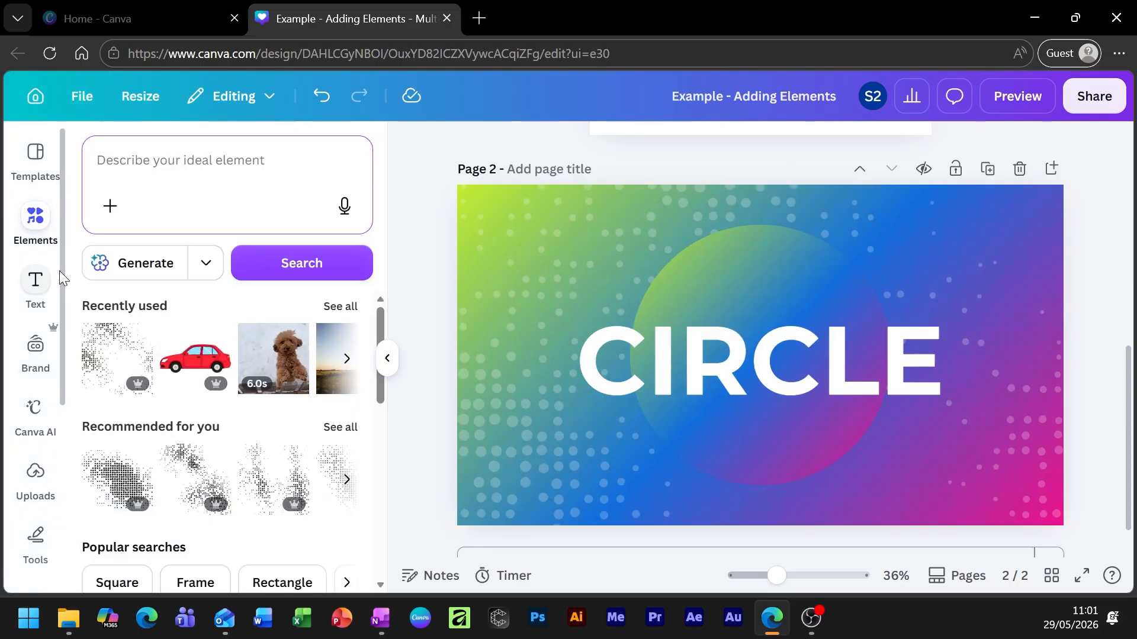
{"action": "scroll", "coordinate": [272, 497], "scroll_direction": "down", "scroll_amount": 10}
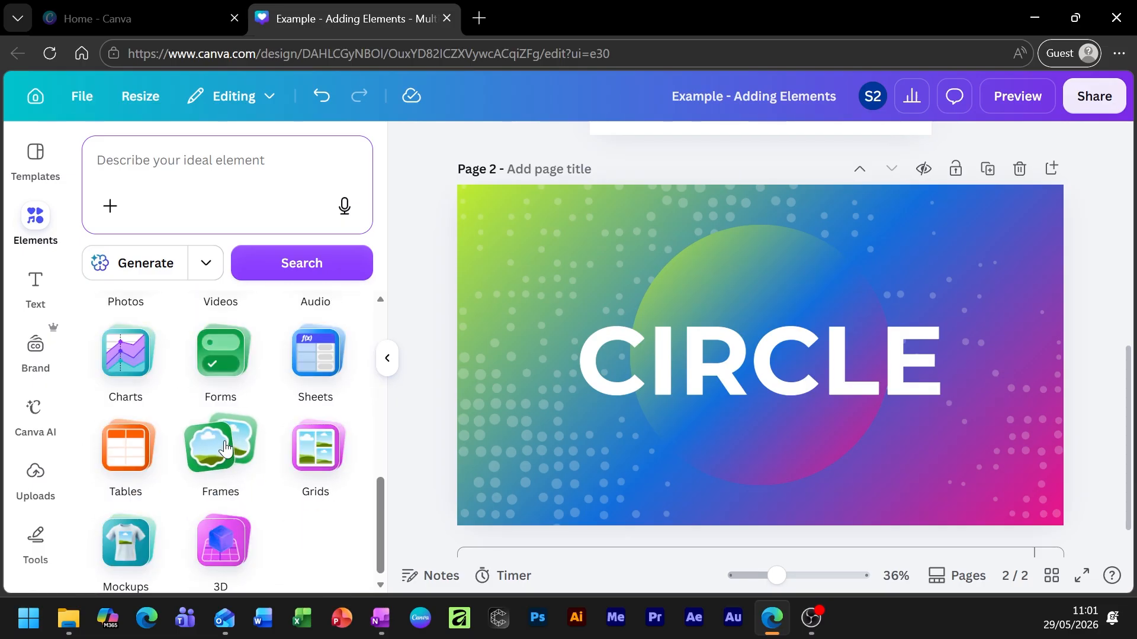
{"action": "scroll", "coordinate": [178, 450], "scroll_direction": "up", "scroll_amount": 3}
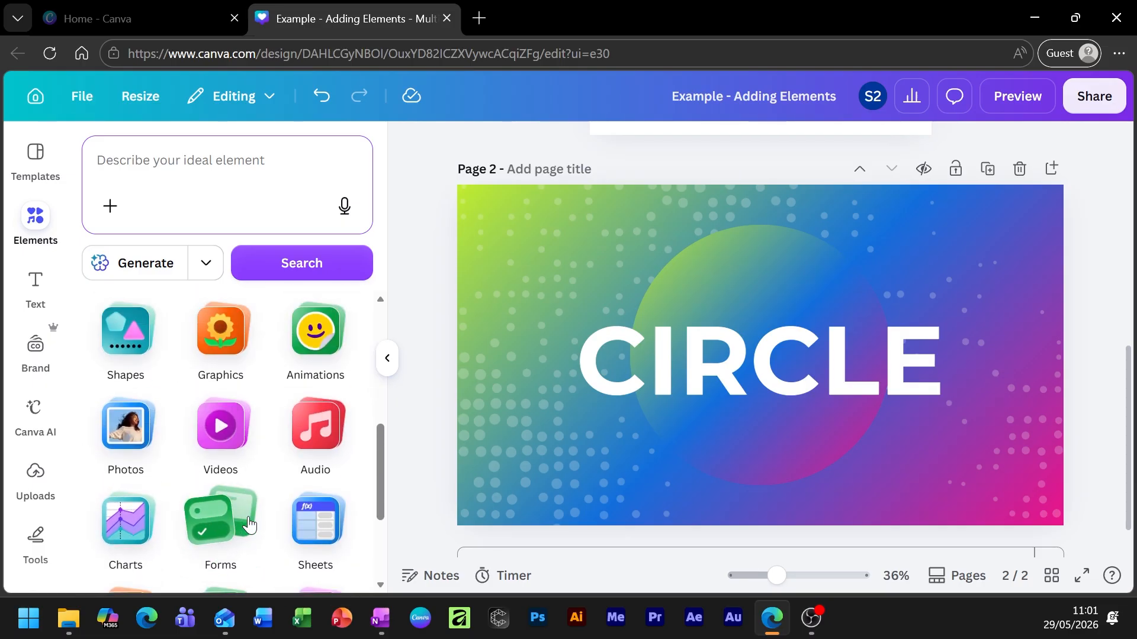
{"action": "scroll", "coordinate": [314, 474], "scroll_direction": "down", "scroll_amount": 3}
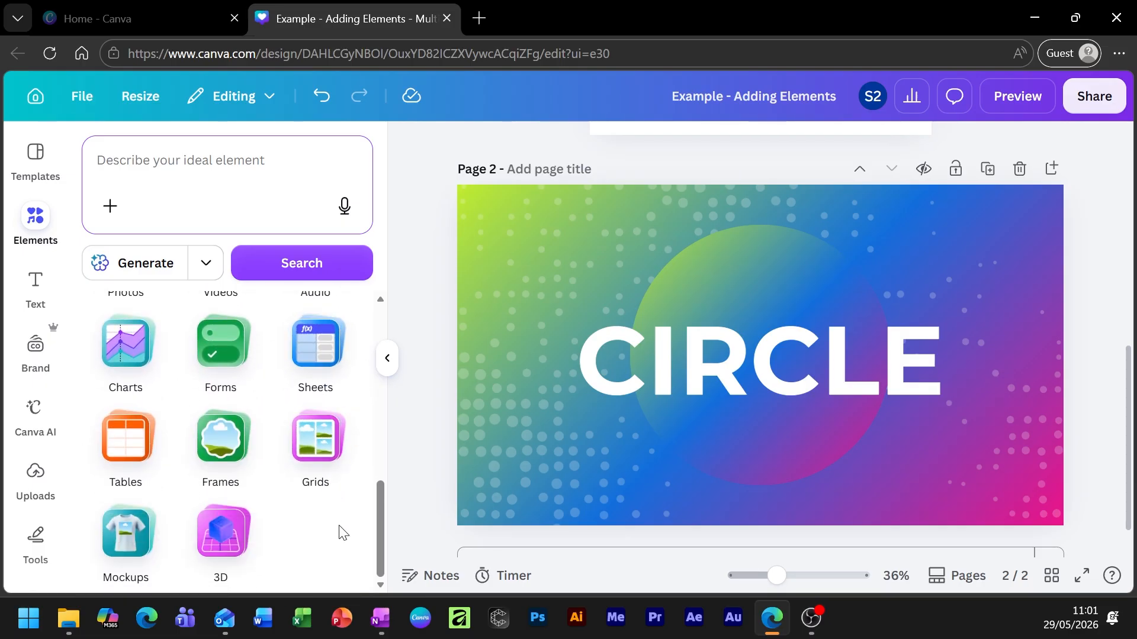
{"action": "scroll", "coordinate": [40, 441], "scroll_direction": "down", "scroll_amount": 5}
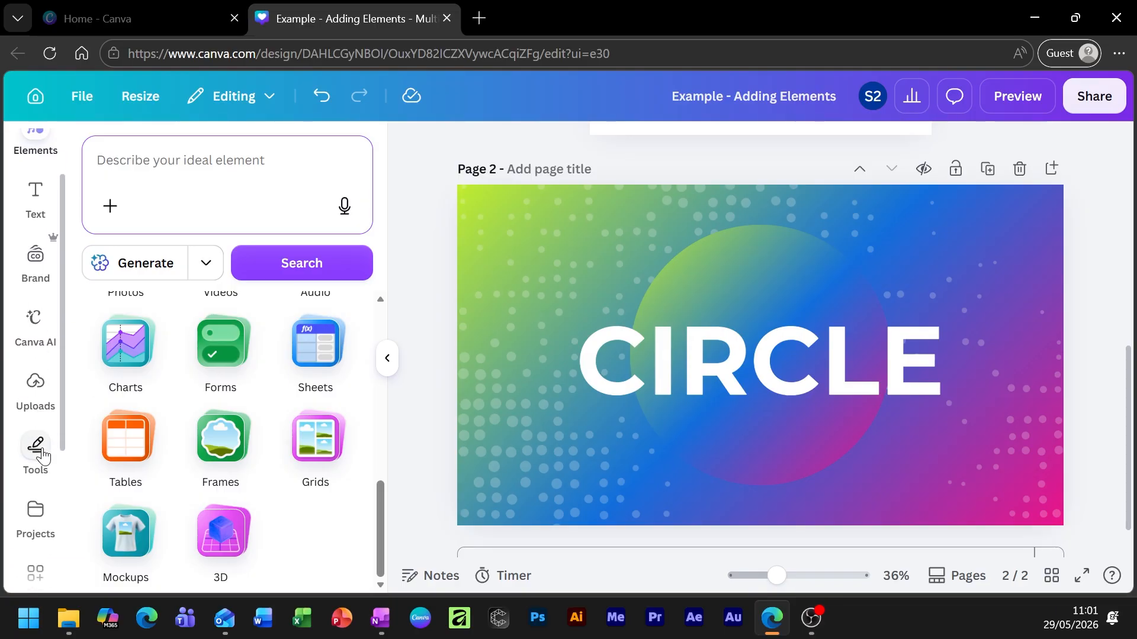
{"action": "scroll", "coordinate": [44, 470], "scroll_direction": "down", "scroll_amount": 1}
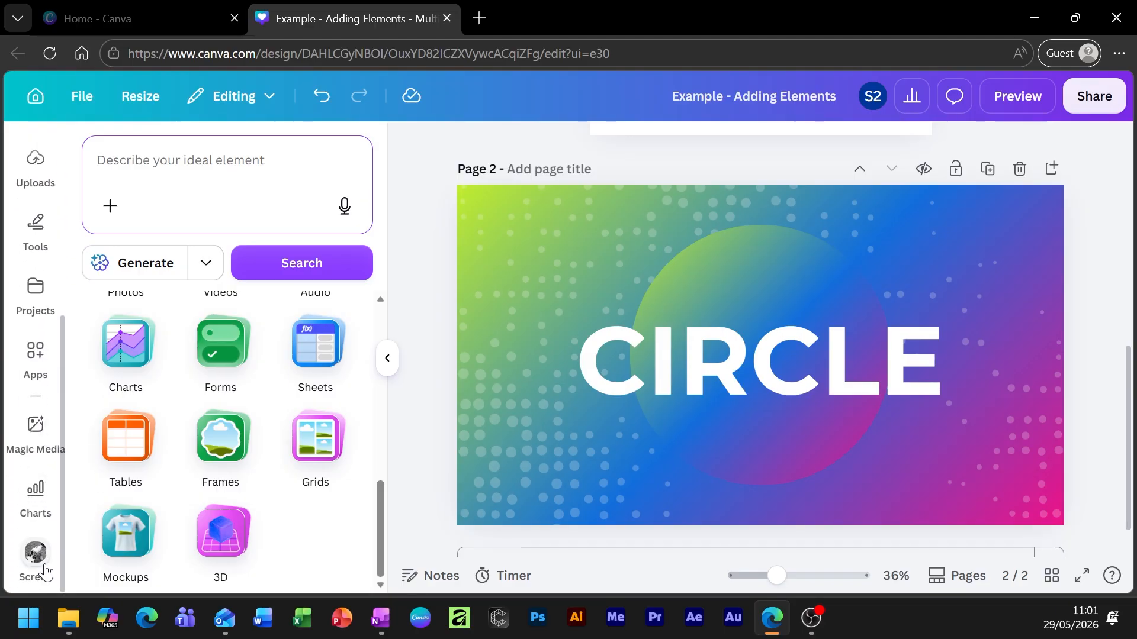
{"action": "scroll", "coordinate": [24, 425], "scroll_direction": "up", "scroll_amount": 6}
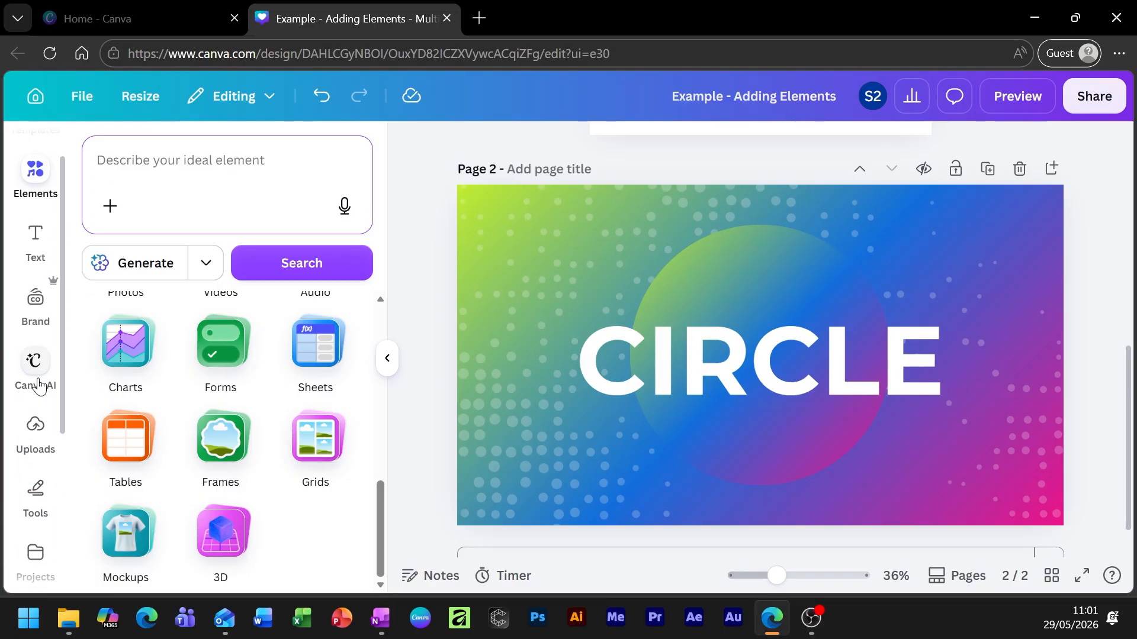
{"action": "scroll", "coordinate": [36, 471], "scroll_direction": "up", "scroll_amount": 1}
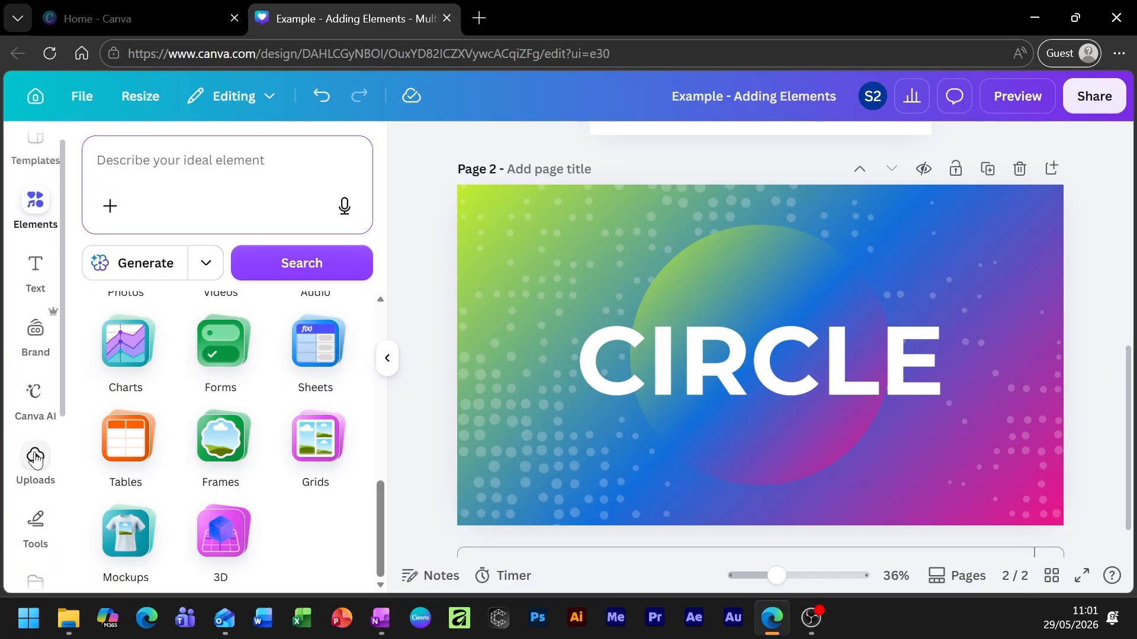
{"action": "left_click", "coordinate": [36, 204]}
{"action": "left_click", "coordinate": [168, 165]}
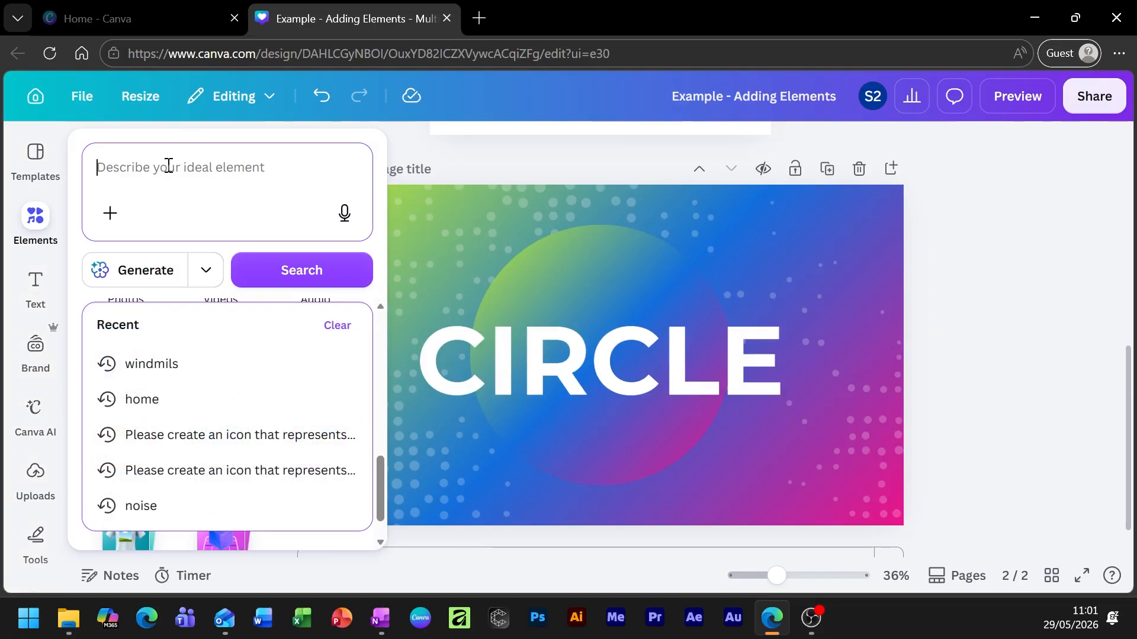
{"action": "type", "text": "grain"}
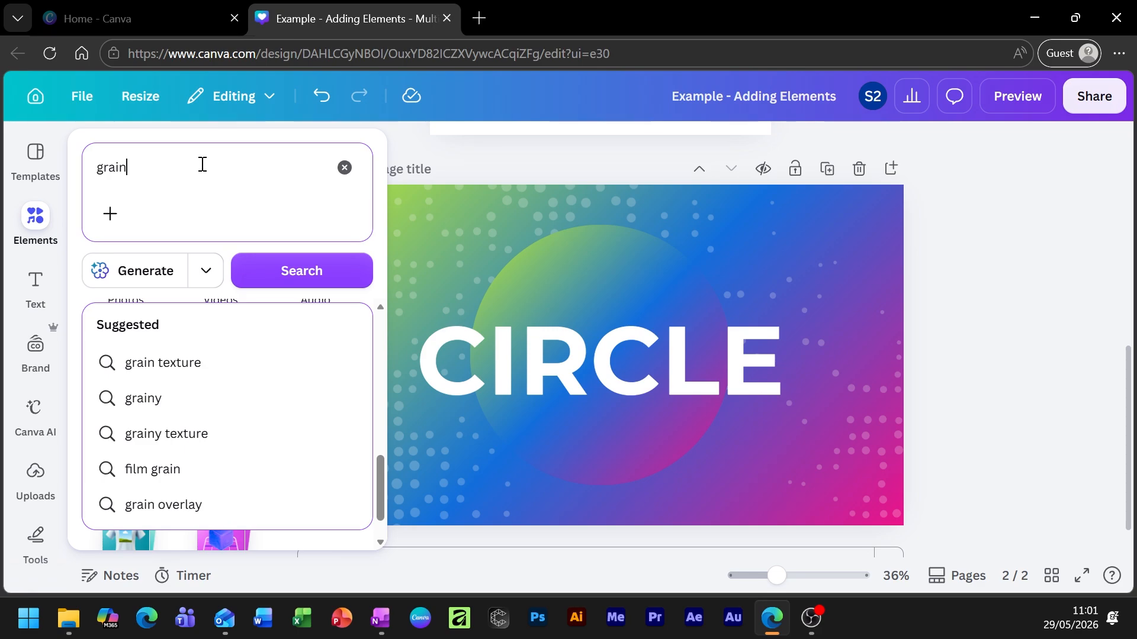
{"action": "type", "text": " textur"}
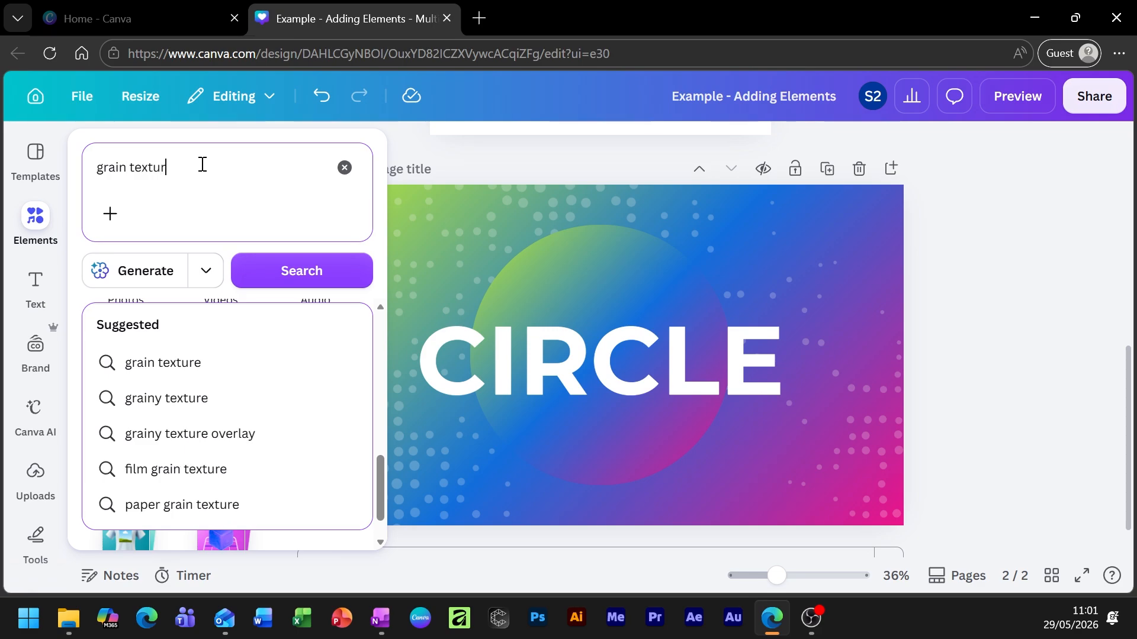
{"action": "type", "text": "e"}
{"action": "key", "text": "Return"}
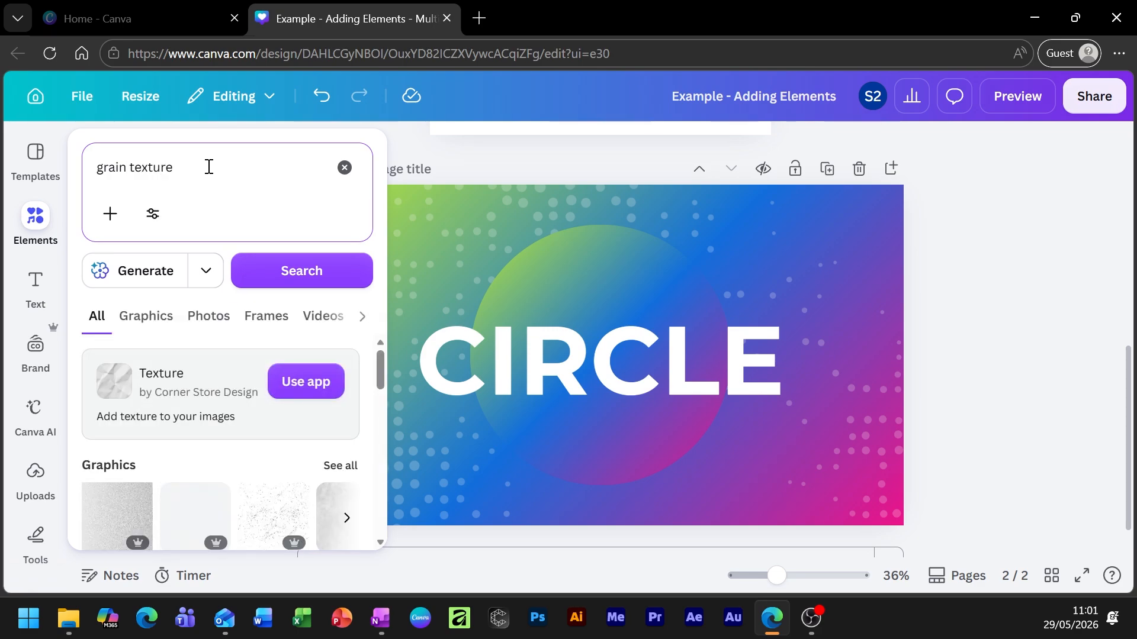
{"action": "left_click", "coordinate": [35, 347]}
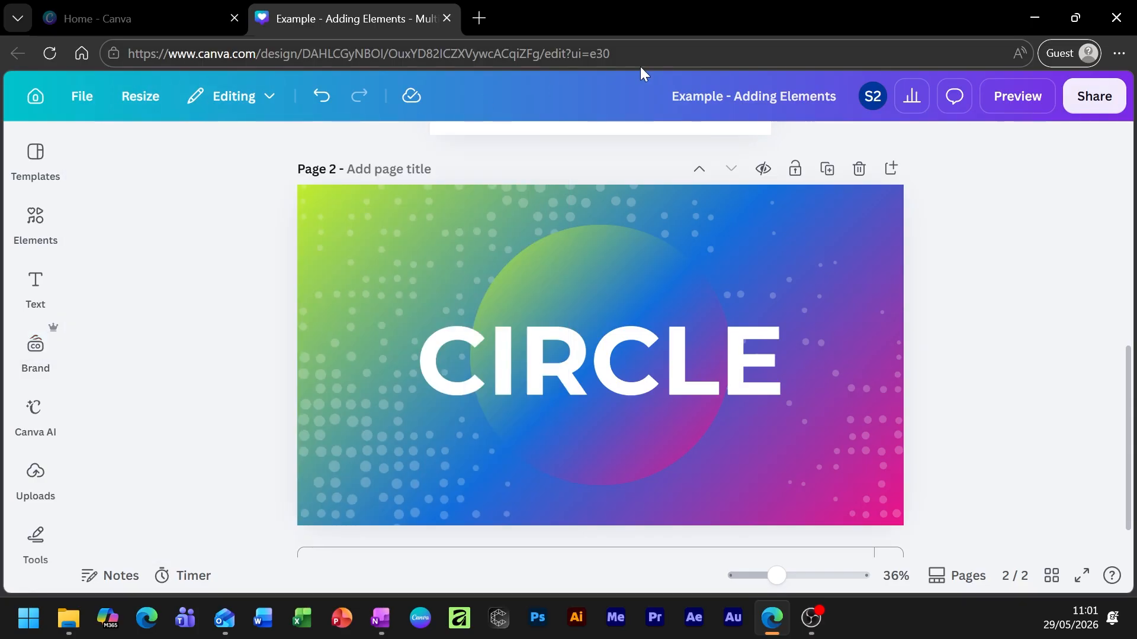
{"action": "left_click", "coordinate": [36, 217]}
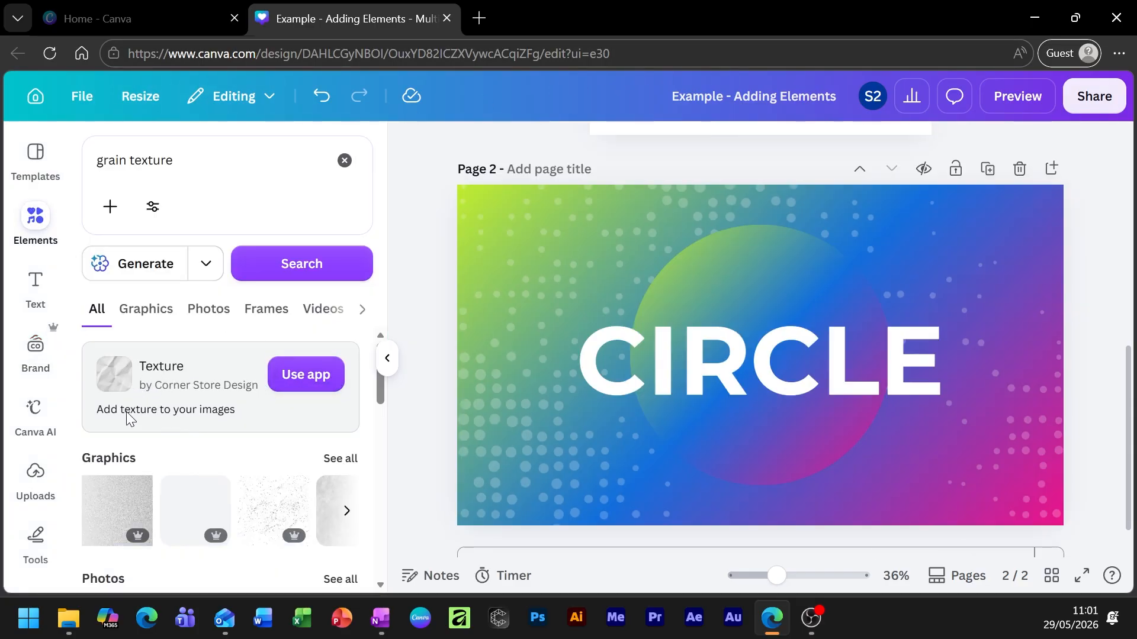
Add the Texture app from its details page and launch it.
{"action": "scroll", "coordinate": [143, 397], "scroll_direction": "down", "scroll_amount": 3}
{"action": "scroll", "coordinate": [178, 376], "scroll_direction": "up", "scroll_amount": 2}
{"action": "left_click", "coordinate": [303, 373]}
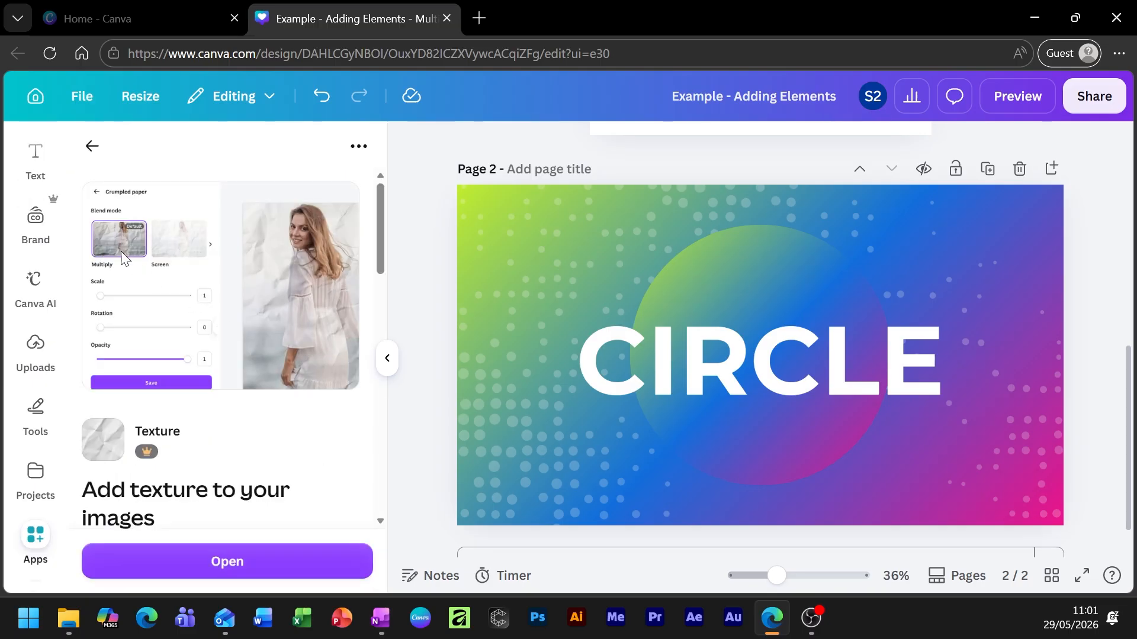
{"action": "scroll", "coordinate": [237, 441], "scroll_direction": "down", "scroll_amount": 3}
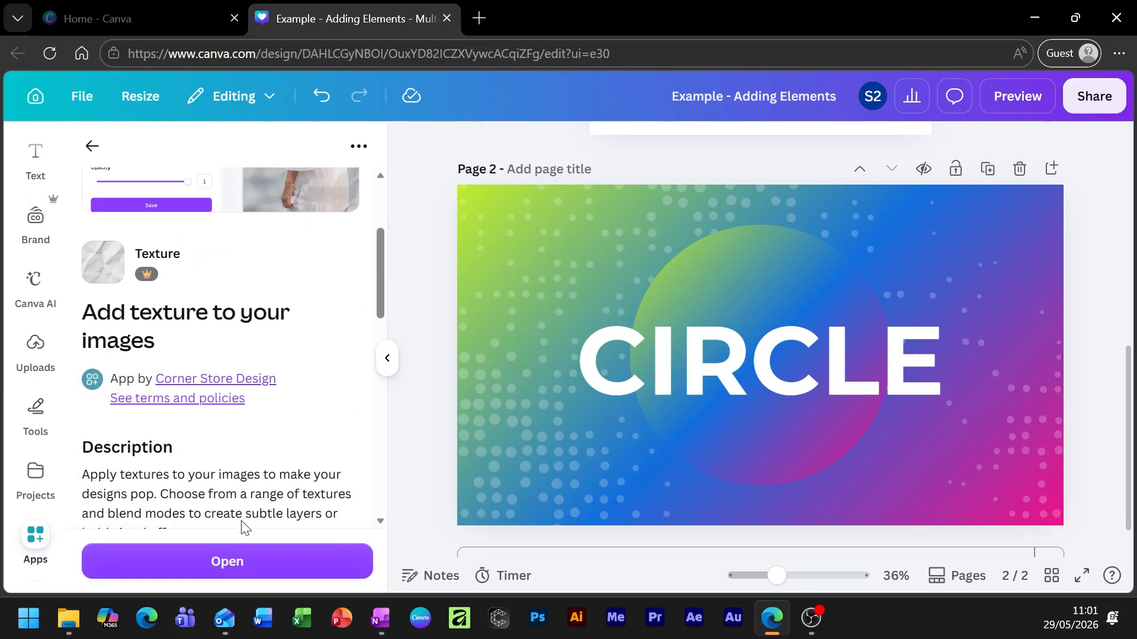
{"action": "left_click", "coordinate": [216, 563]}
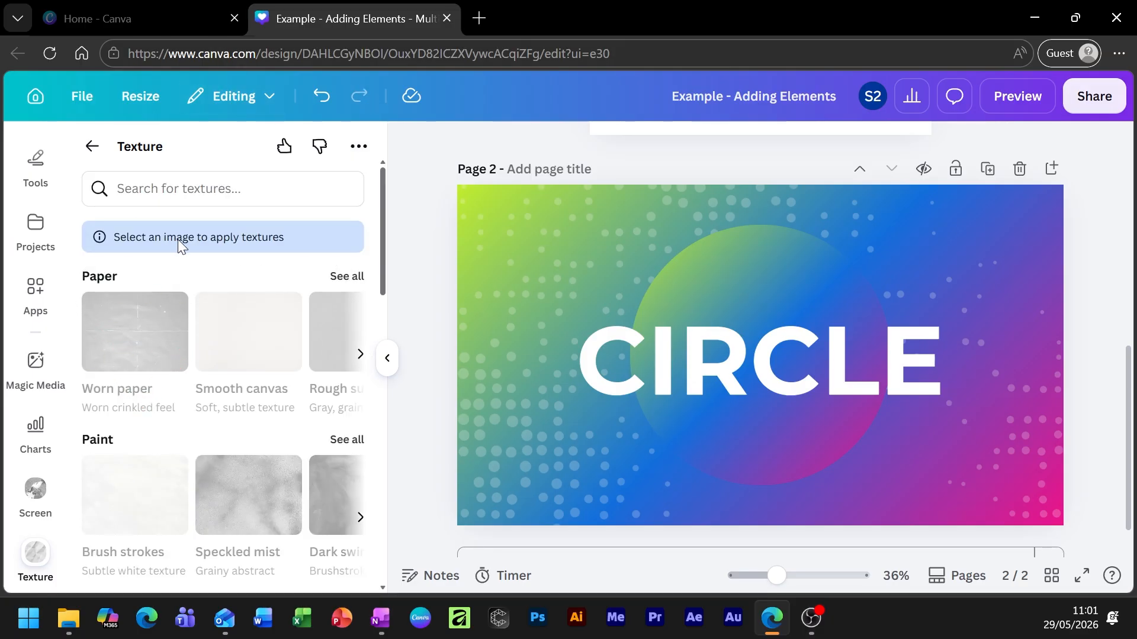
Leave the Texture app and return to the grain texture element results.
{"action": "left_click", "coordinate": [492, 216]}
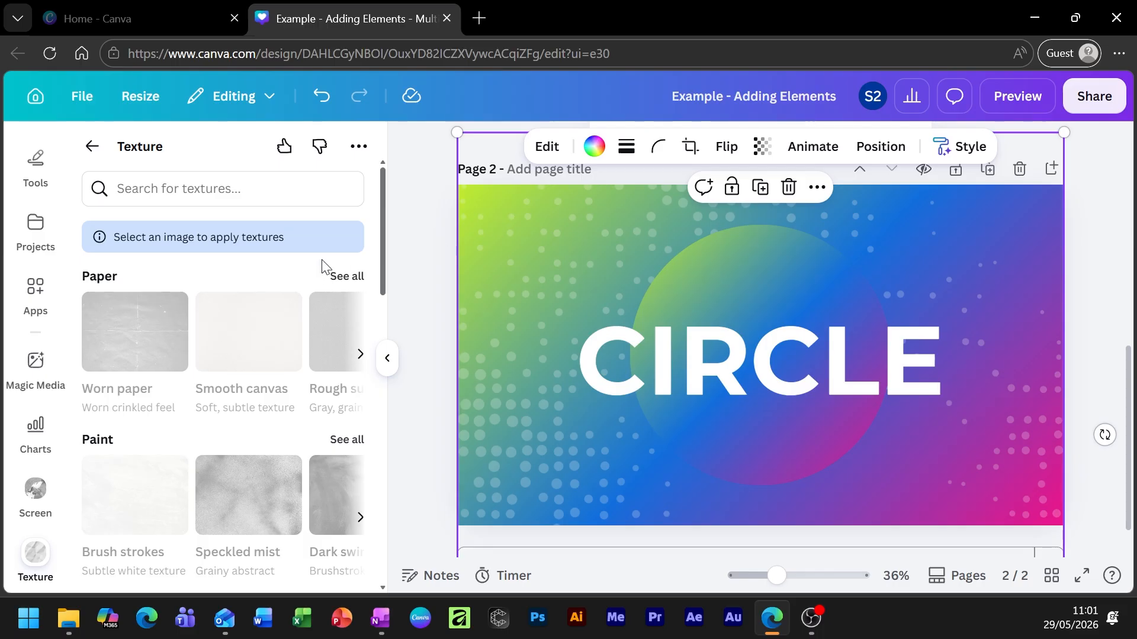
{"action": "left_click", "coordinate": [401, 218]}
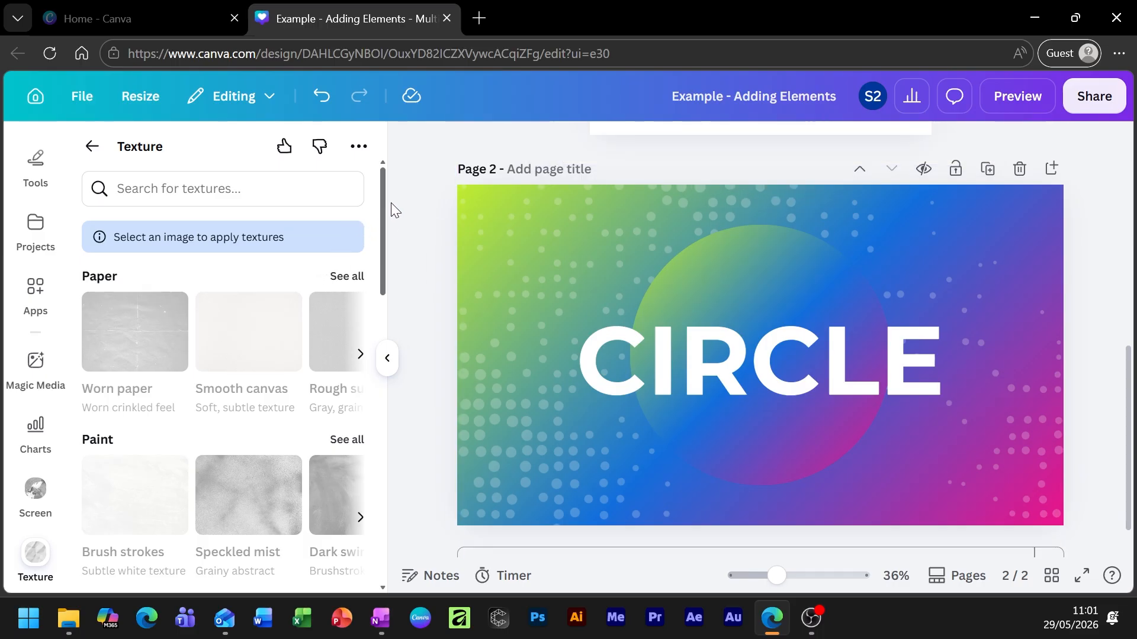
{"action": "left_click", "coordinate": [98, 148]}
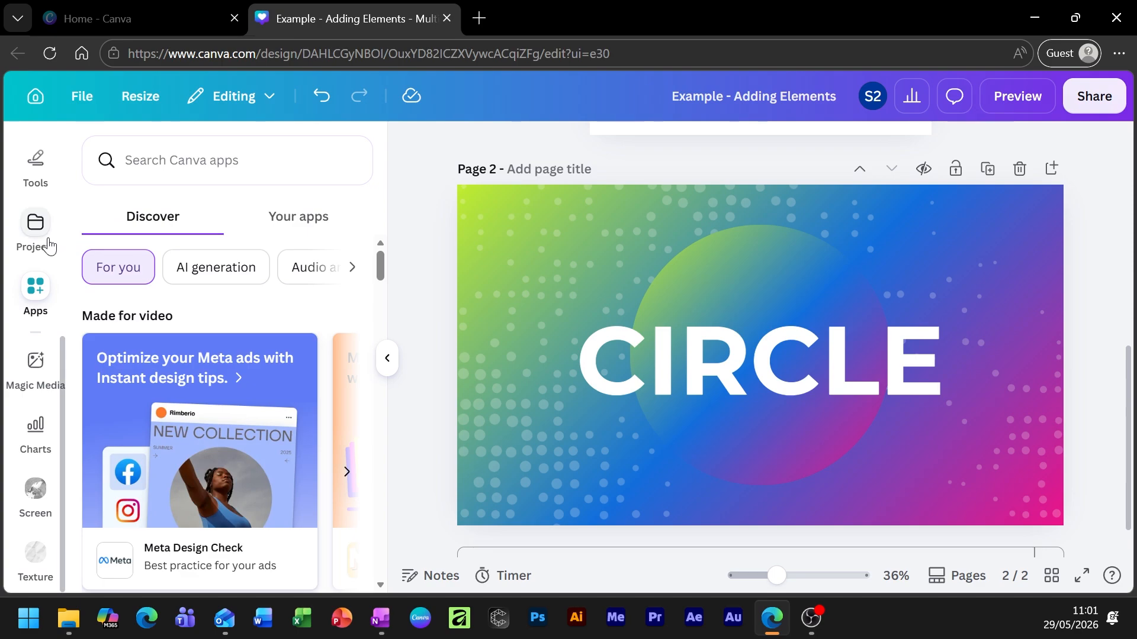
{"action": "scroll", "coordinate": [35, 237], "scroll_direction": "up", "scroll_amount": 3}
{"action": "left_click", "coordinate": [35, 222]}
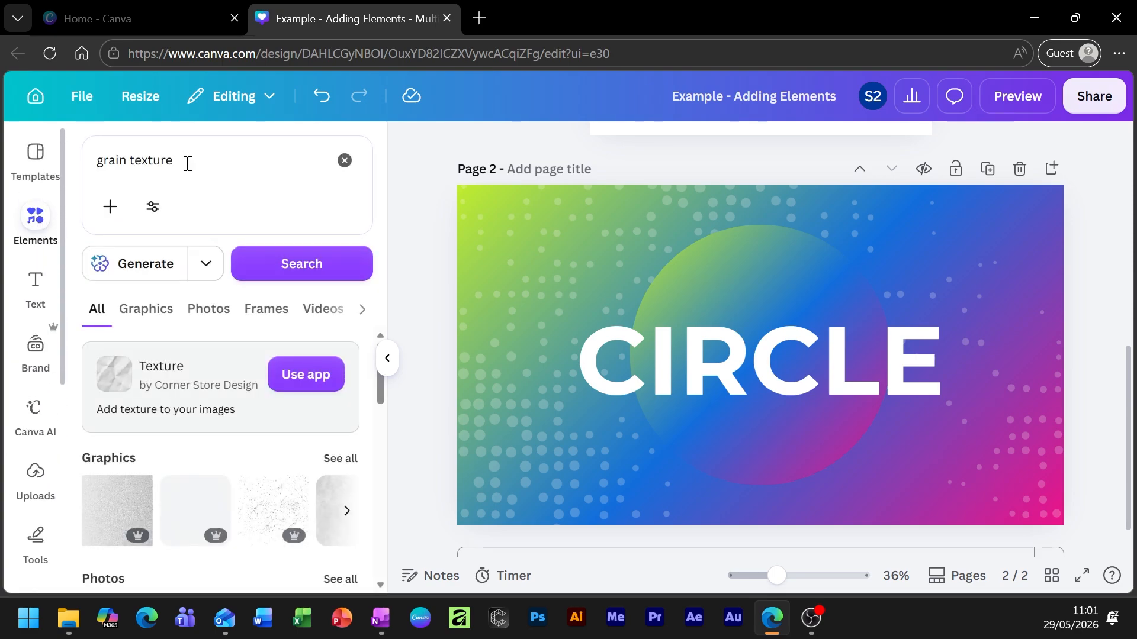
Show all Graphics results for 'grain texture' and scroll through the grainy textures.
{"action": "left_click", "coordinate": [187, 163]}
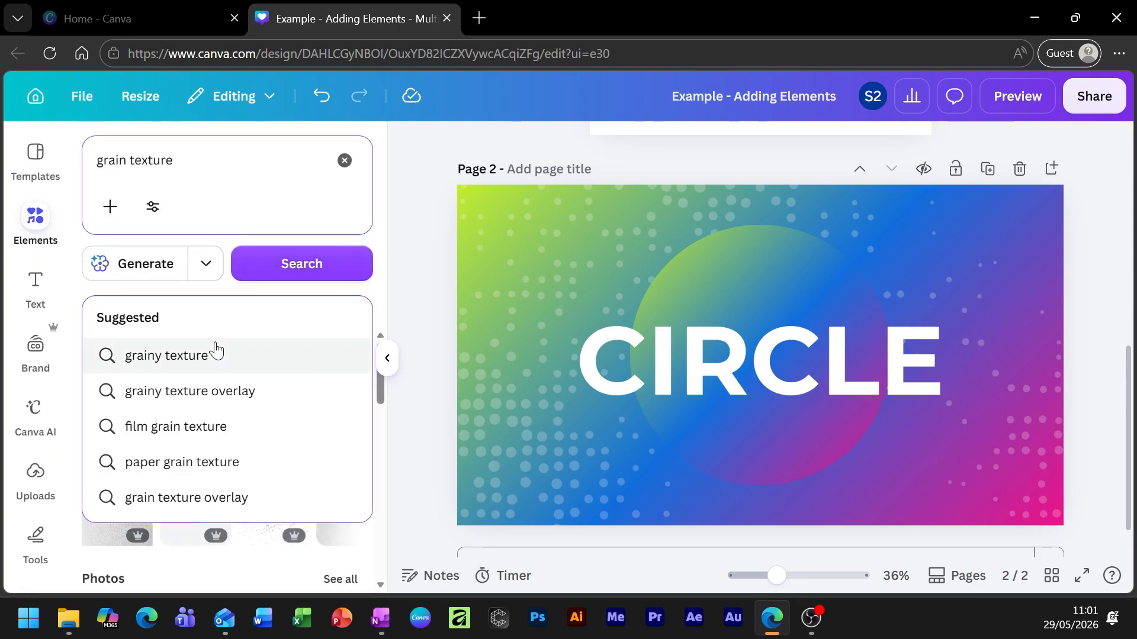
{"action": "left_click", "coordinate": [225, 287]}
{"action": "scroll", "coordinate": [231, 444], "scroll_direction": "down", "scroll_amount": 3}
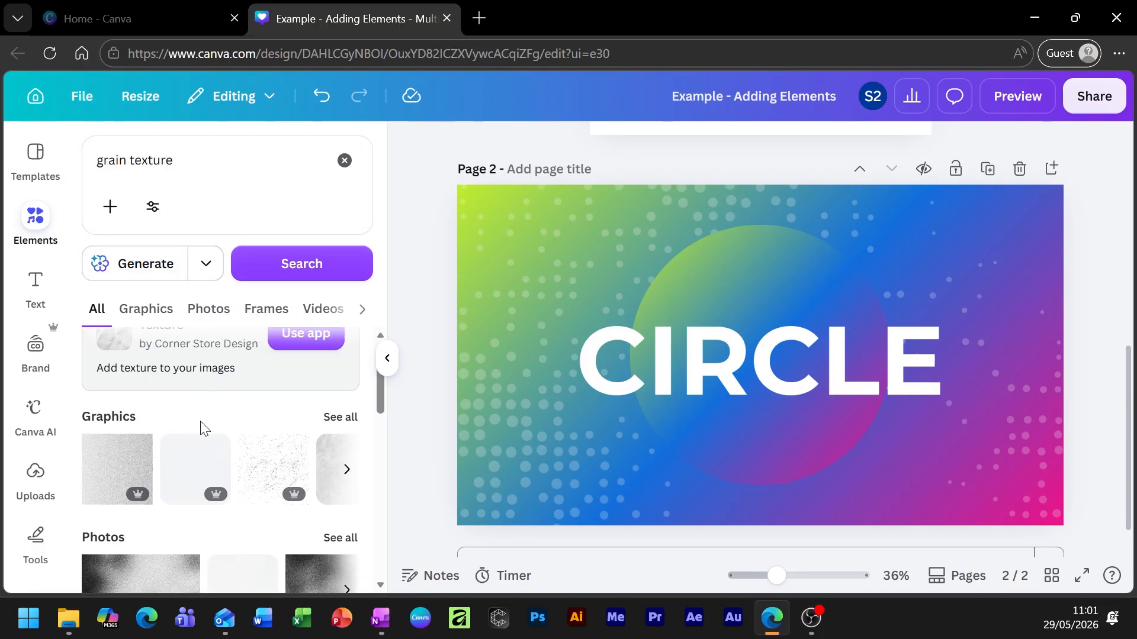
{"action": "scroll", "coordinate": [119, 427], "scroll_direction": "up", "scroll_amount": 3}
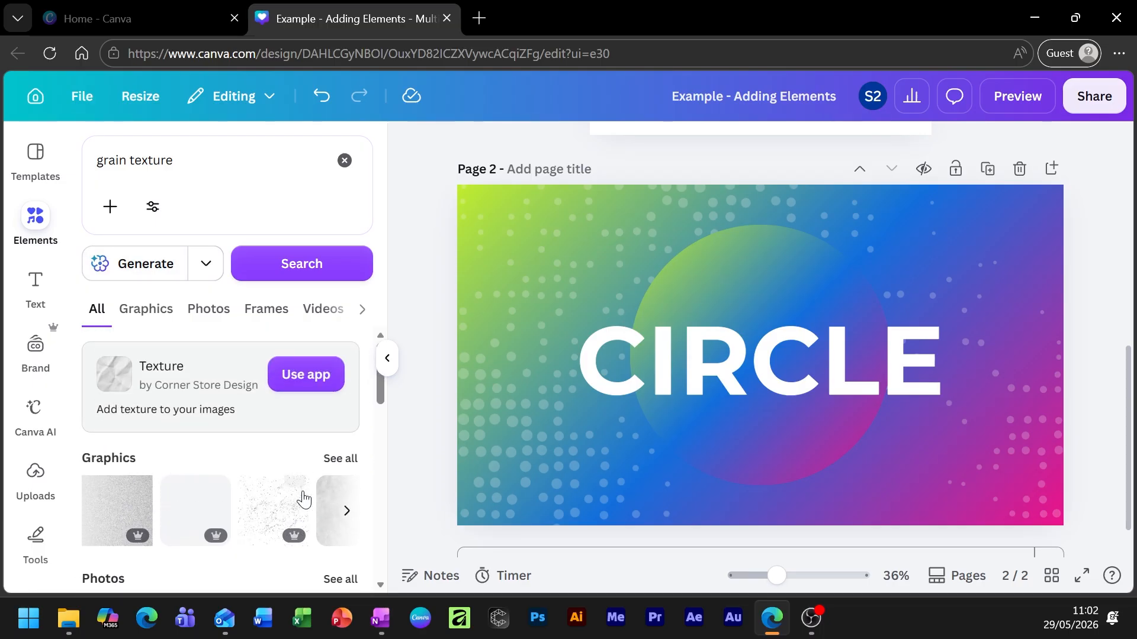
{"action": "left_click", "coordinate": [348, 459]}
{"action": "scroll", "coordinate": [195, 409], "scroll_direction": "down", "scroll_amount": 5}
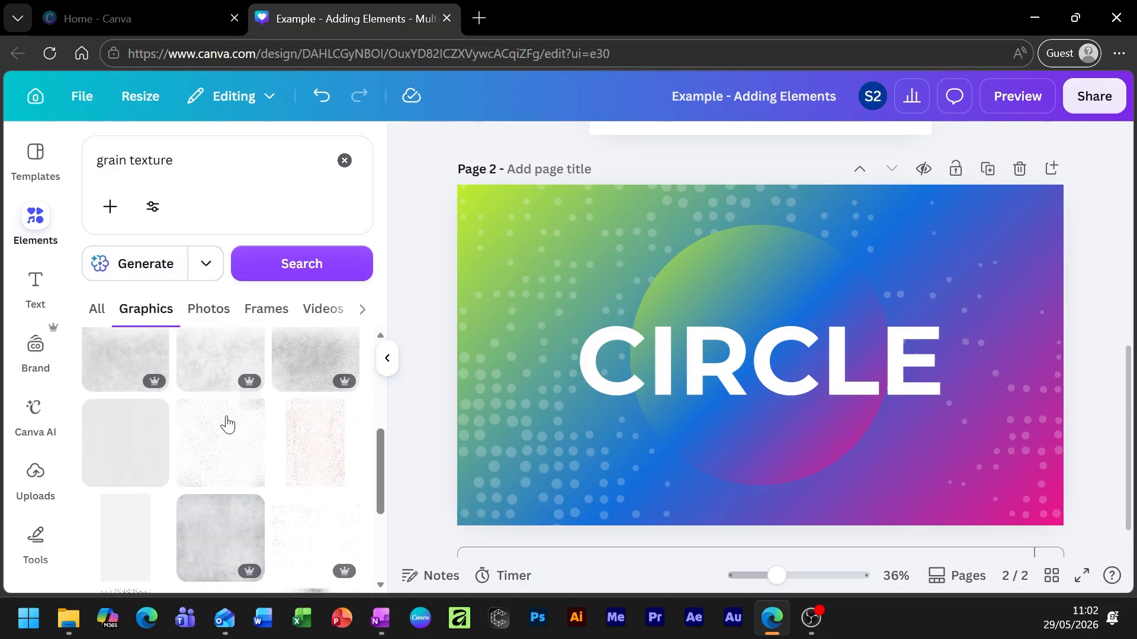
{"action": "scroll", "coordinate": [134, 521], "scroll_direction": "down", "scroll_amount": 2}
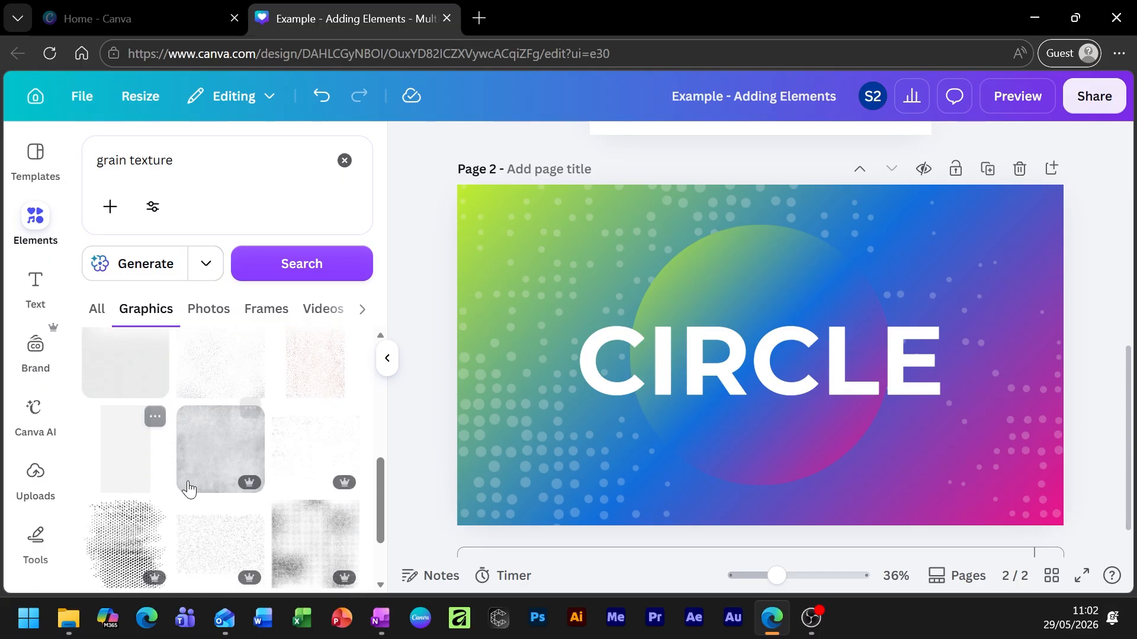
{"action": "scroll", "coordinate": [285, 438], "scroll_direction": "down", "scroll_amount": 3}
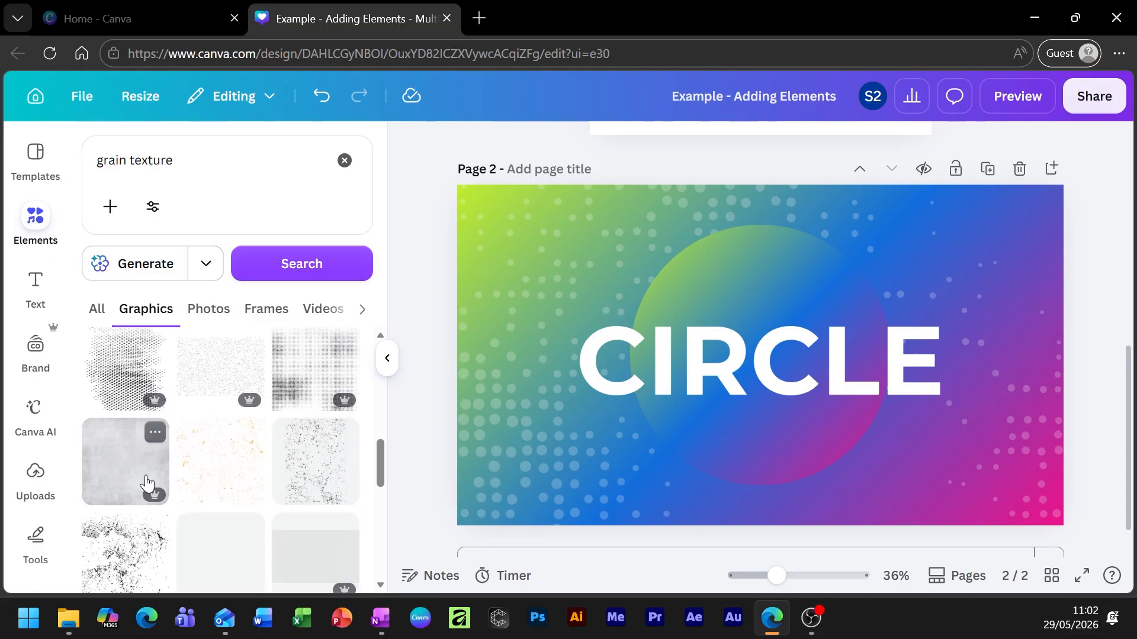
{"action": "scroll", "coordinate": [202, 450], "scroll_direction": "down", "scroll_amount": 3}
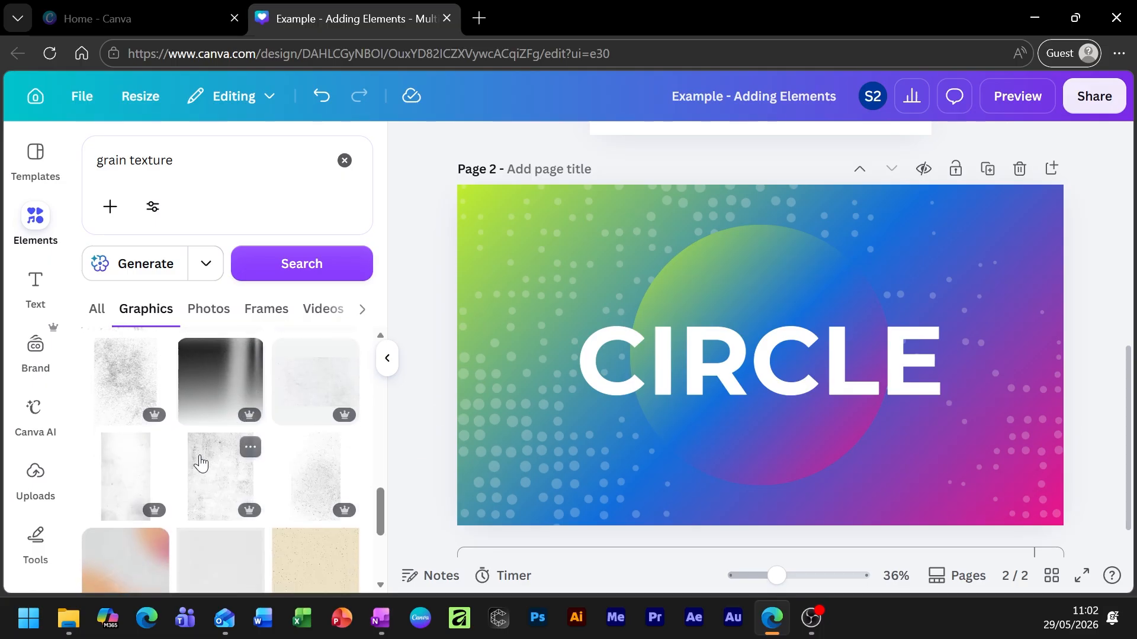
{"action": "scroll", "coordinate": [200, 463], "scroll_direction": "down", "scroll_amount": 5}
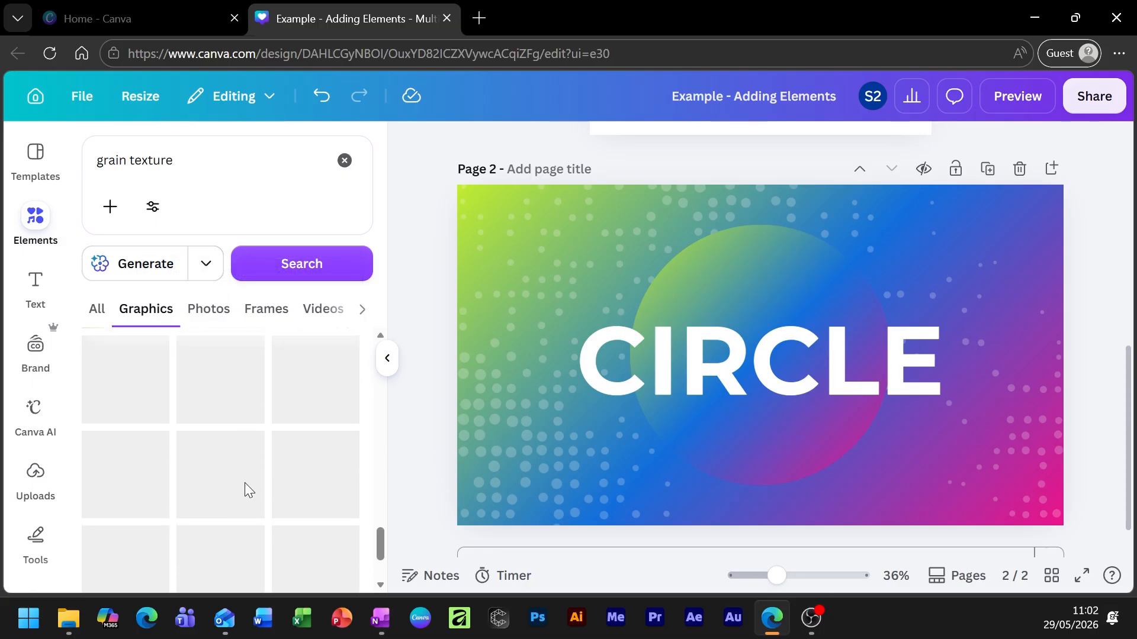
{"action": "scroll", "coordinate": [249, 479], "scroll_direction": "up", "scroll_amount": 5}
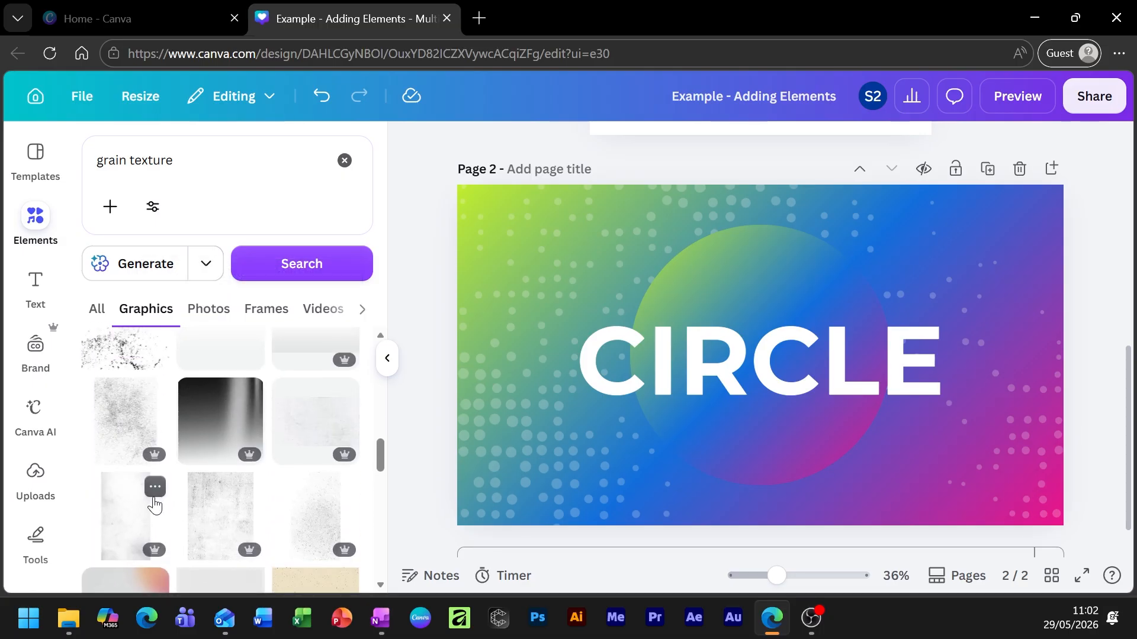
{"action": "scroll", "coordinate": [178, 510], "scroll_direction": "up", "scroll_amount": 3}
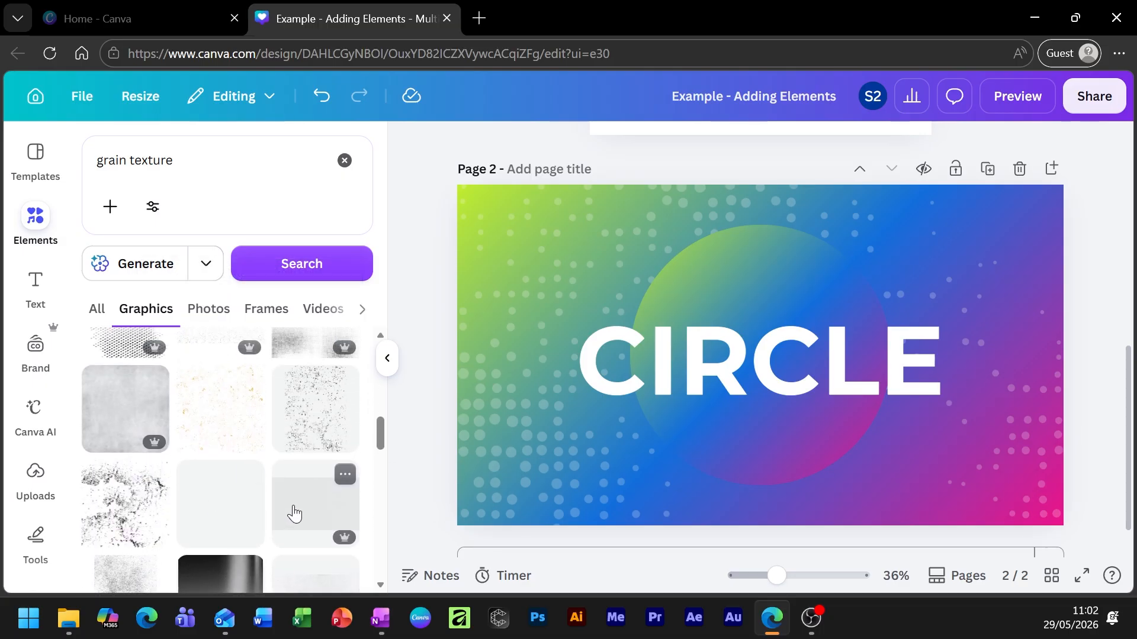
{"action": "left_click", "coordinate": [119, 413]}
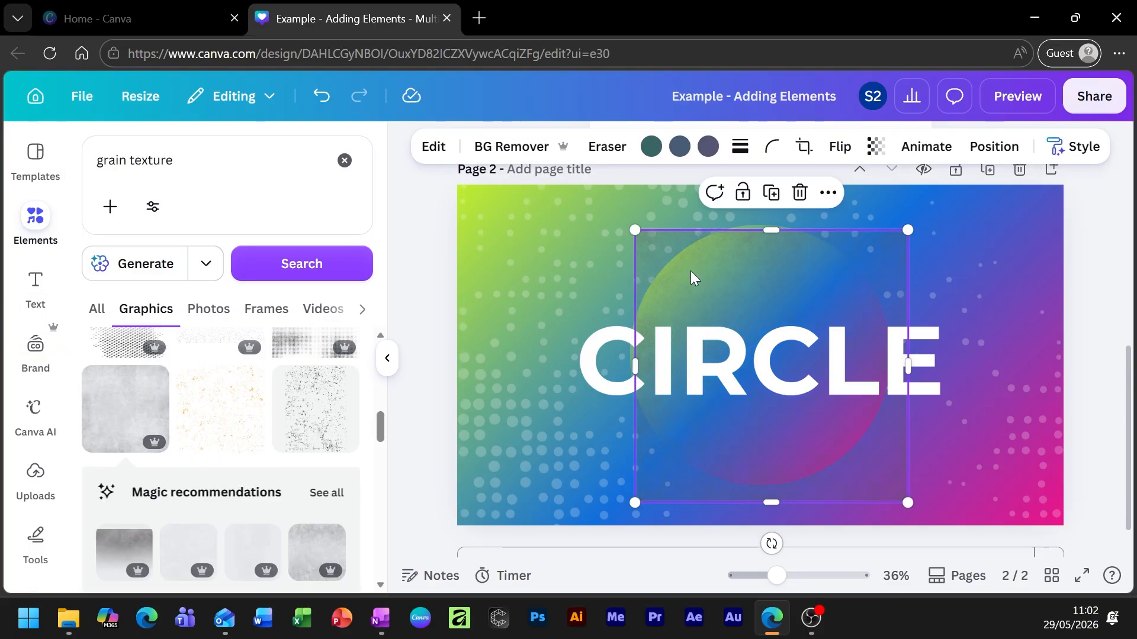
{"action": "left_click_drag", "start_coordinate": [733, 278], "coordinate": [559, 229]}
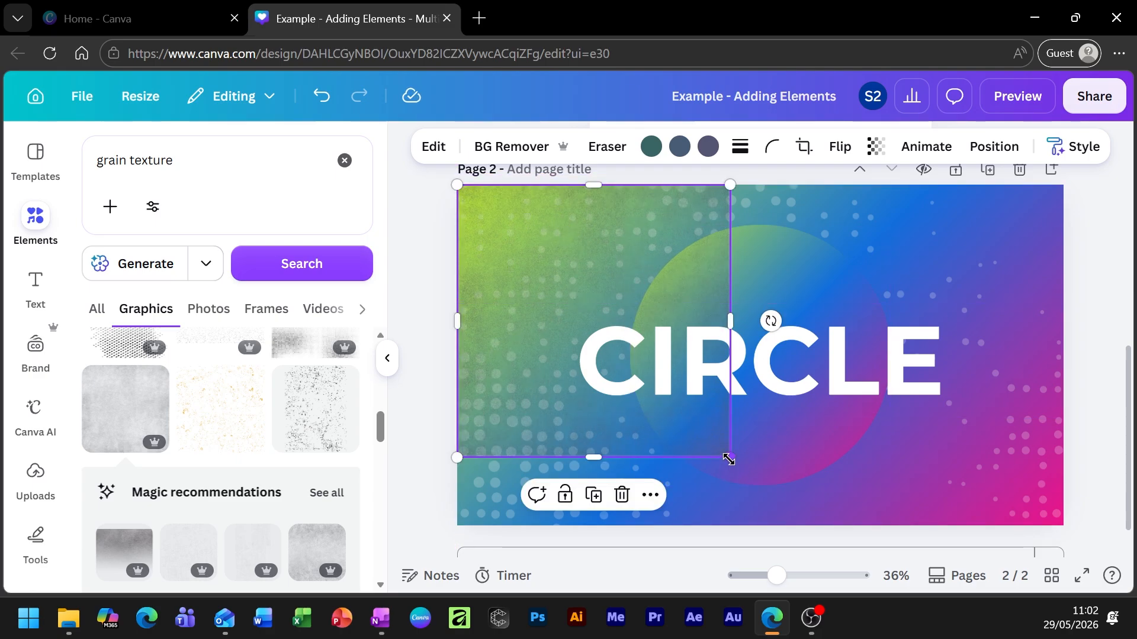
{"action": "left_click_drag", "start_coordinate": [730, 321], "coordinate": [1068, 318]}
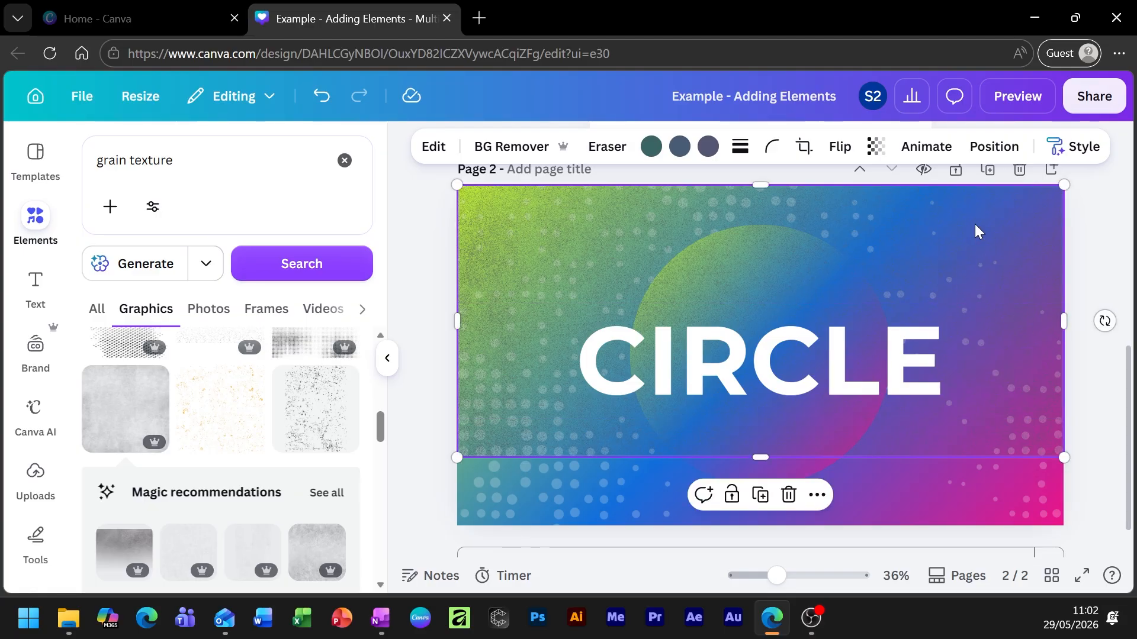
{"action": "mouse_move", "coordinate": [977, 231]}
{"action": "left_mouse_down"}
{"action": "mouse_move", "coordinate": [981, 265]}
{"action": "mouse_move", "coordinate": [975, 230]}
{"action": "left_mouse_up"}
{"action": "left_click_drag", "start_coordinate": [760, 457], "coordinate": [751, 520]}
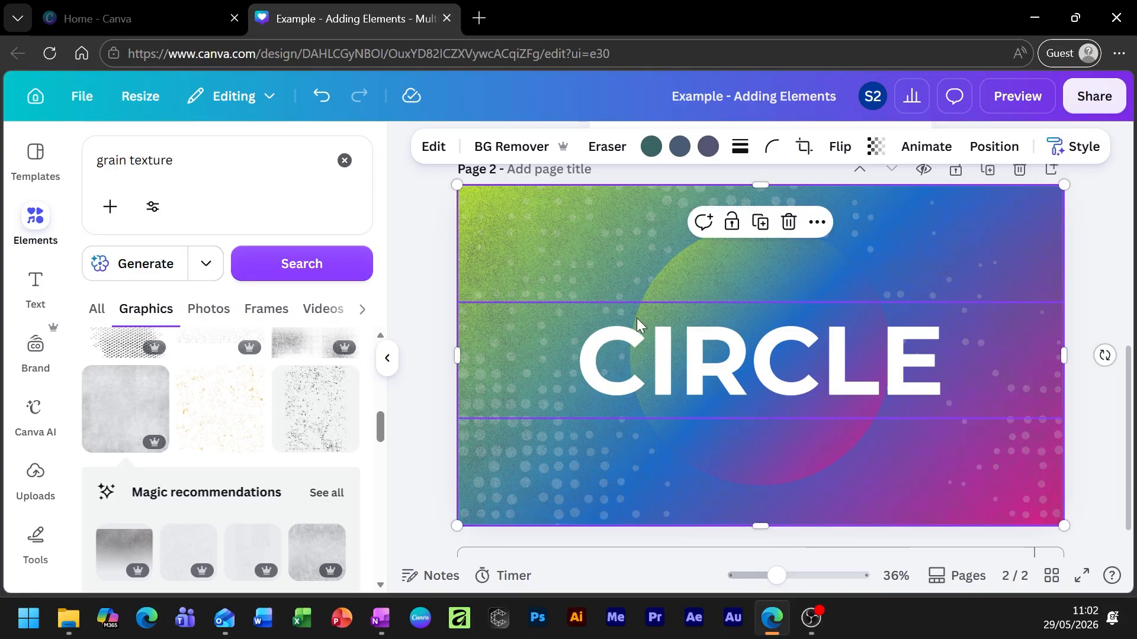
{"action": "left_click", "coordinate": [654, 149]}
{"action": "left_click", "coordinate": [221, 276]}
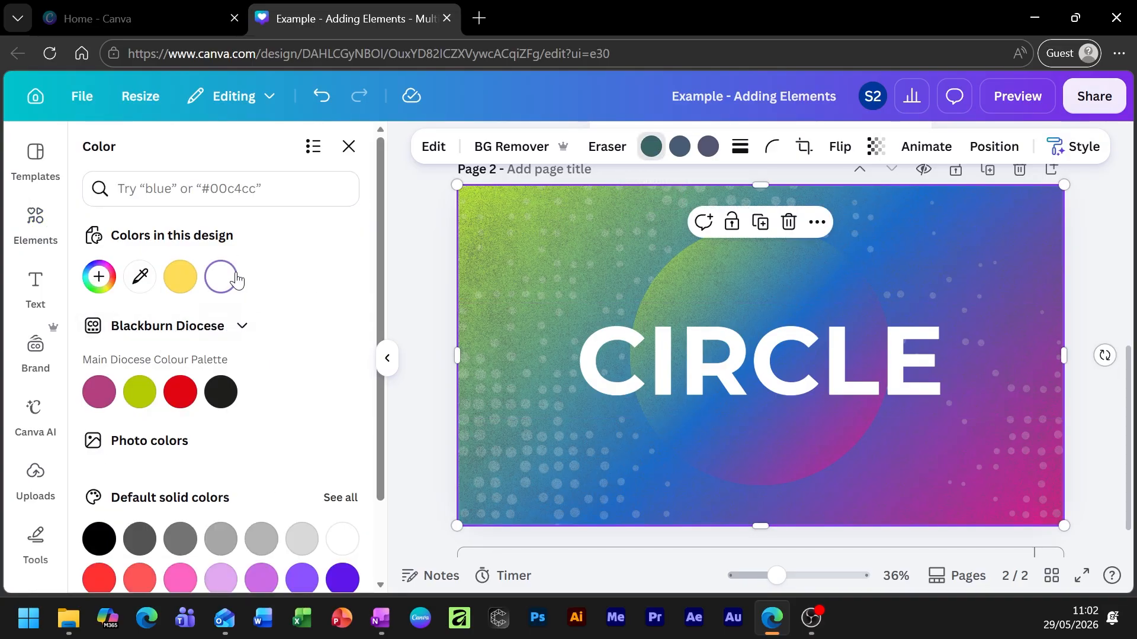
{"action": "left_click", "coordinate": [679, 151]}
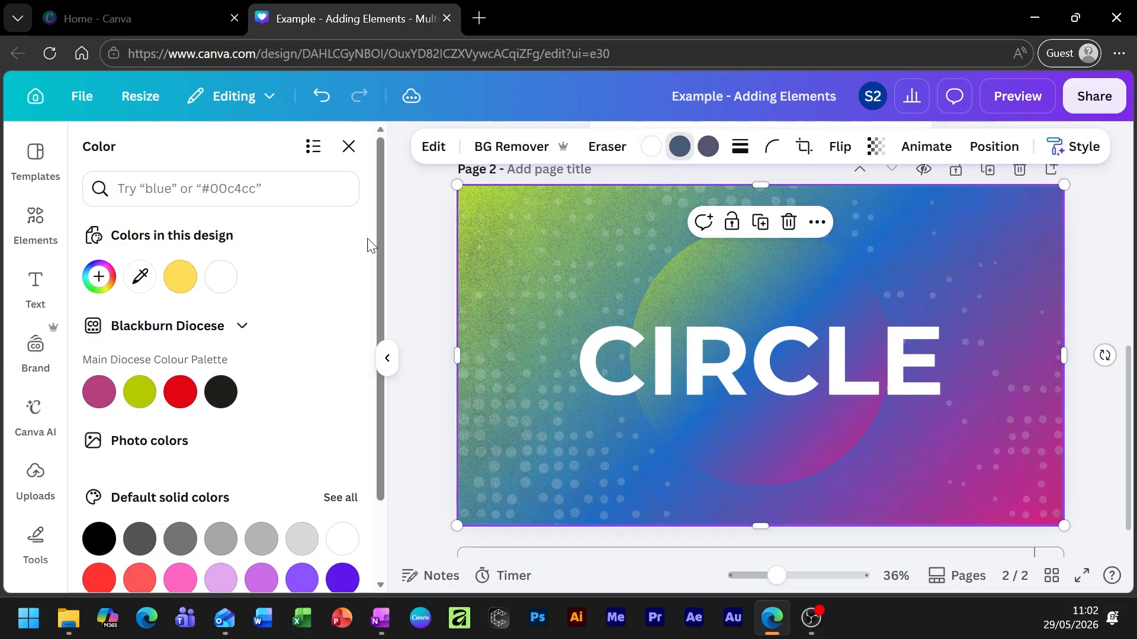
{"action": "left_click", "coordinate": [229, 282]}
{"action": "left_click", "coordinate": [708, 146]}
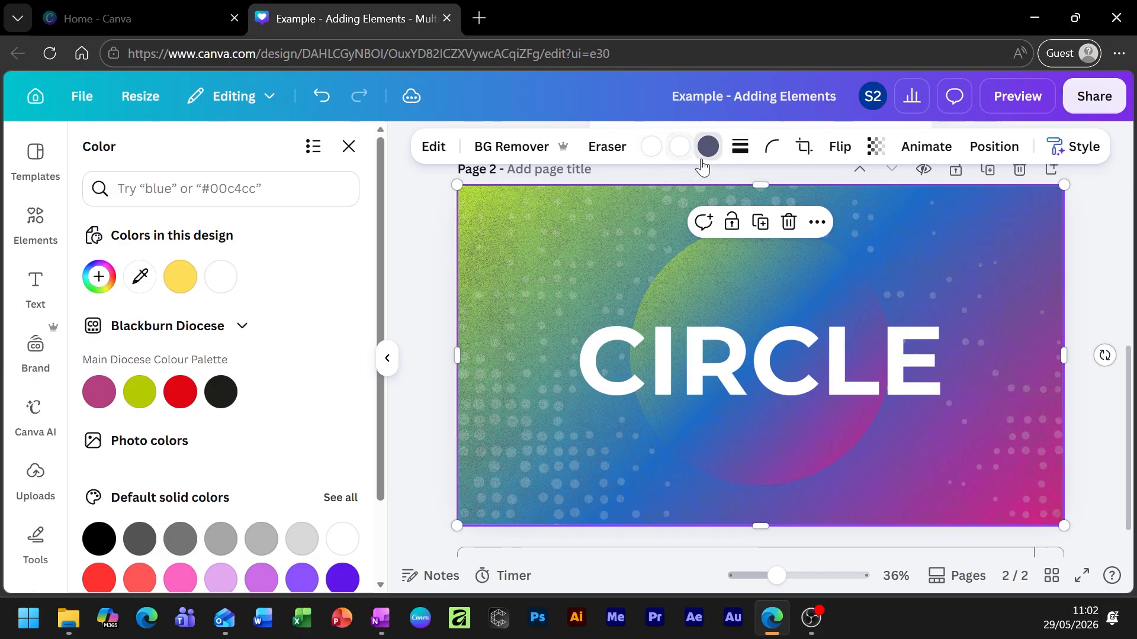
{"action": "left_click", "coordinate": [222, 276]}
{"action": "left_click", "coordinate": [424, 275]}
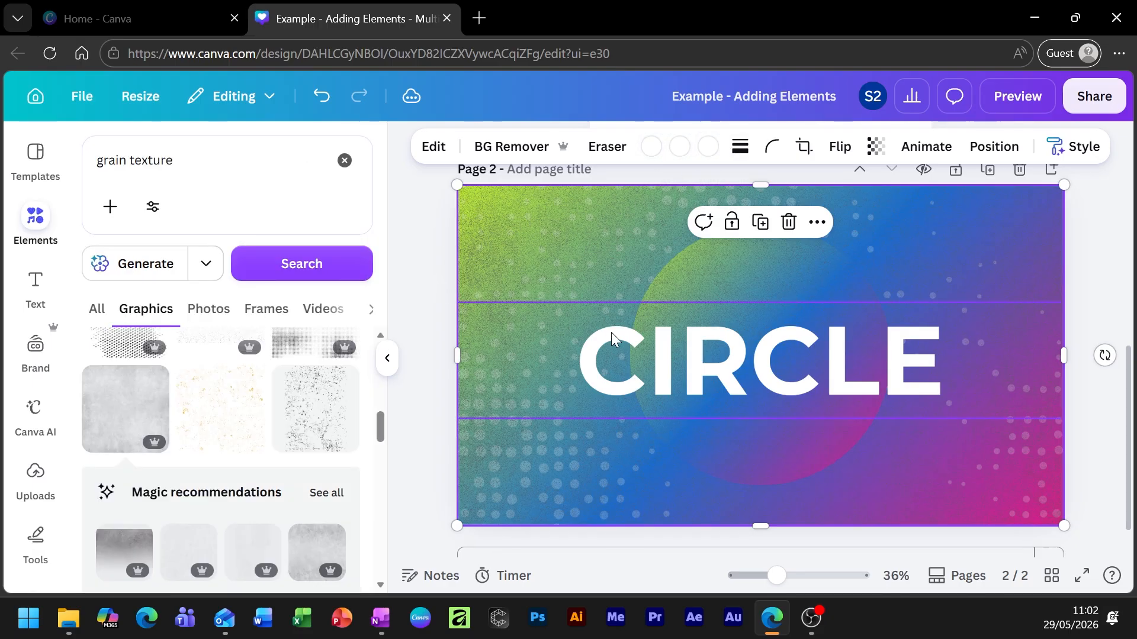
{"action": "mouse_move", "coordinate": [513, 465]}
{"action": "left_mouse_down"}
{"action": "mouse_move", "coordinate": [573, 513]}
{"action": "mouse_move", "coordinate": [541, 460]}
{"action": "mouse_move", "coordinate": [524, 462]}
{"action": "left_mouse_up"}
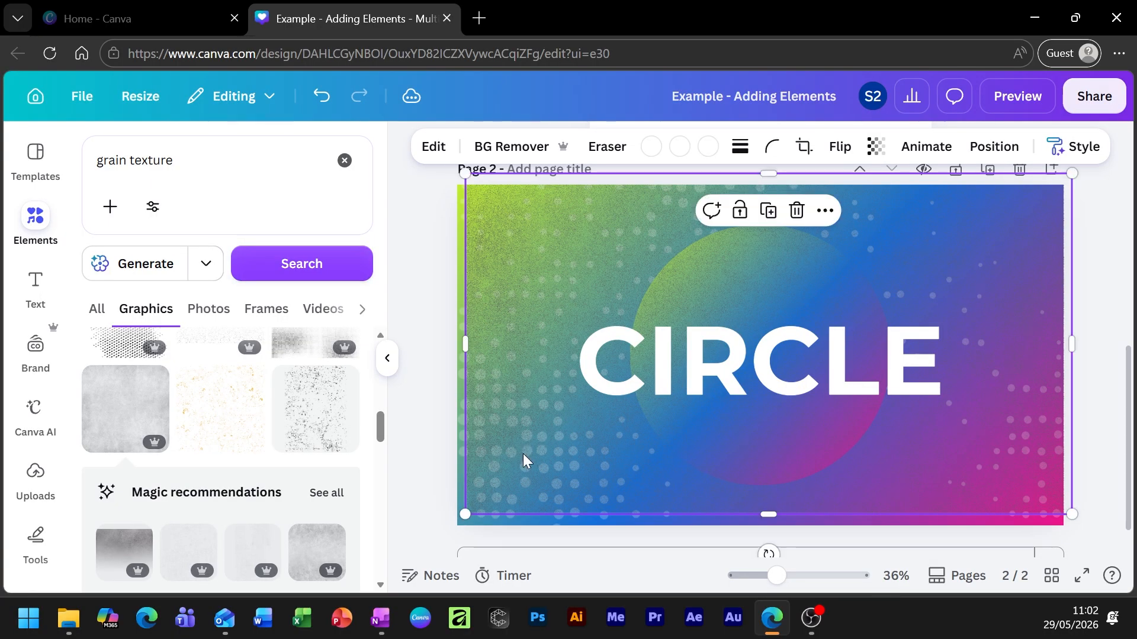
{"action": "key", "text": "Delete"}
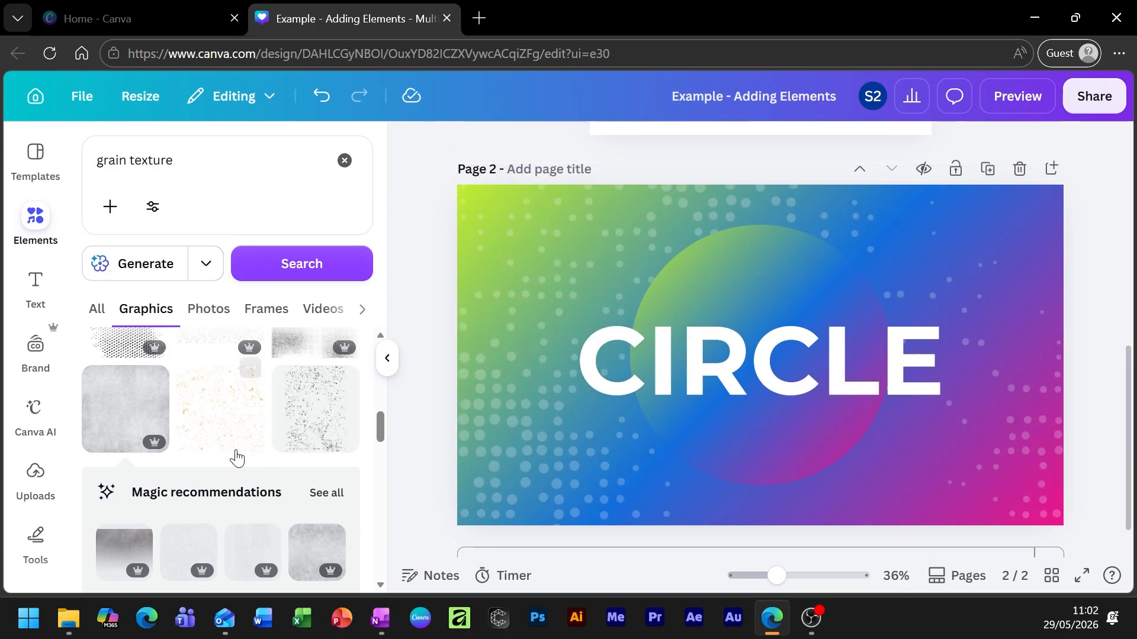
Try adding a grain frame graphic to the page, then delete it.
{"action": "scroll", "coordinate": [227, 451], "scroll_direction": "down", "scroll_amount": 10}
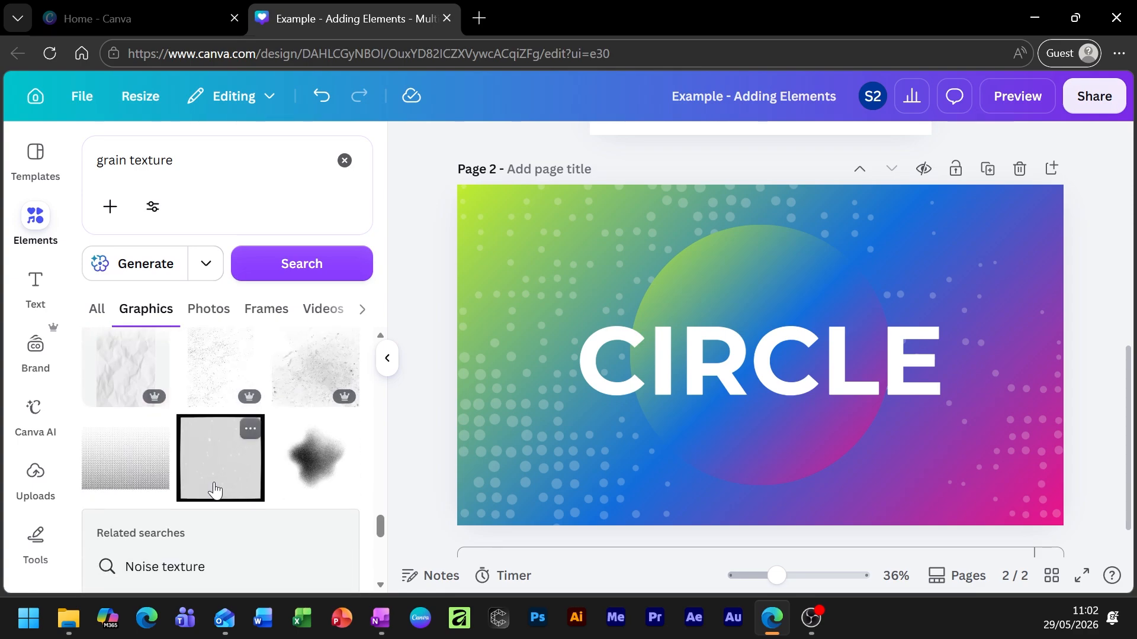
{"action": "left_click", "coordinate": [217, 481]}
{"action": "left_click_drag", "start_coordinate": [789, 468], "coordinate": [647, 460]}
{"action": "key", "text": "Delete"}
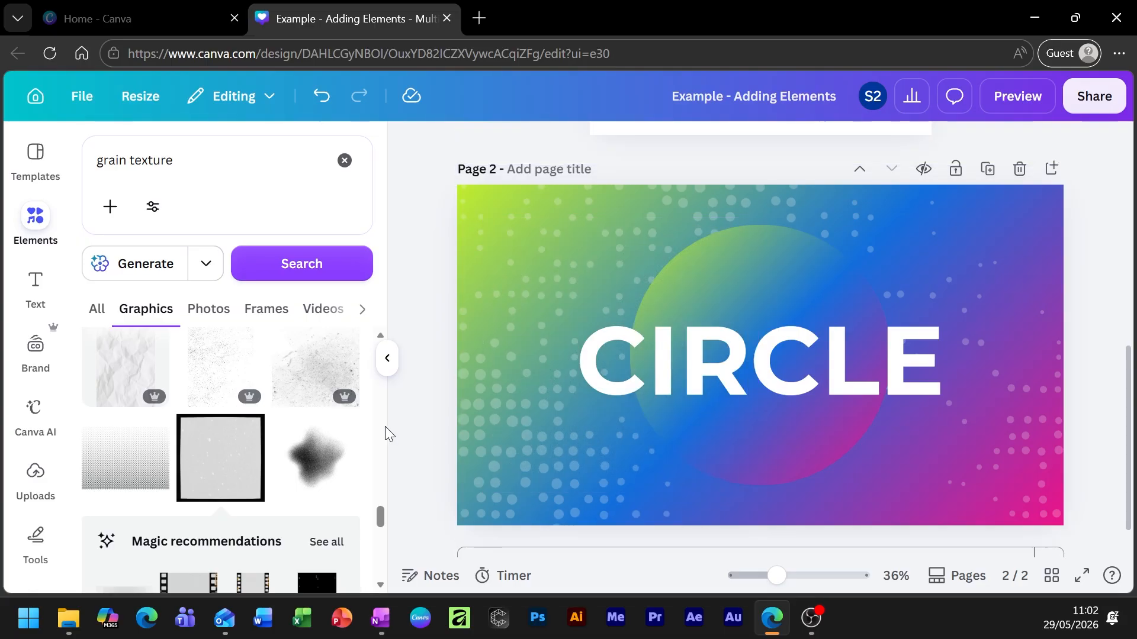
Add the dark grain texture and stretch it to cover all of page 2.
{"action": "scroll", "coordinate": [210, 450], "scroll_direction": "down", "scroll_amount": 5}
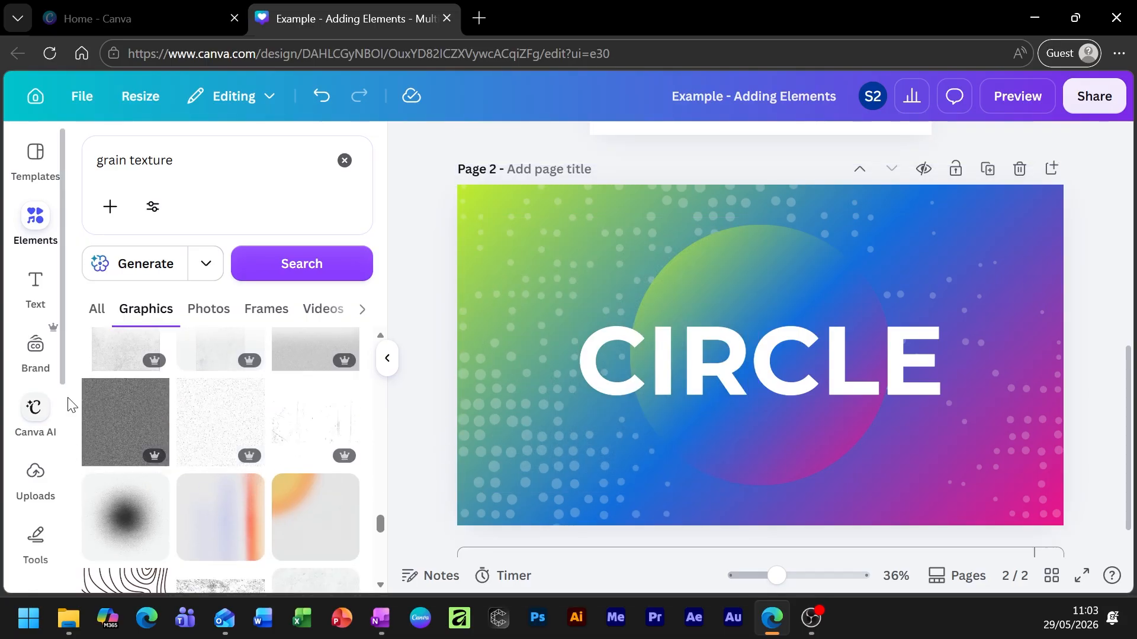
{"action": "left_click", "coordinate": [137, 408]}
{"action": "left_click_drag", "start_coordinate": [787, 384], "coordinate": [551, 275]}
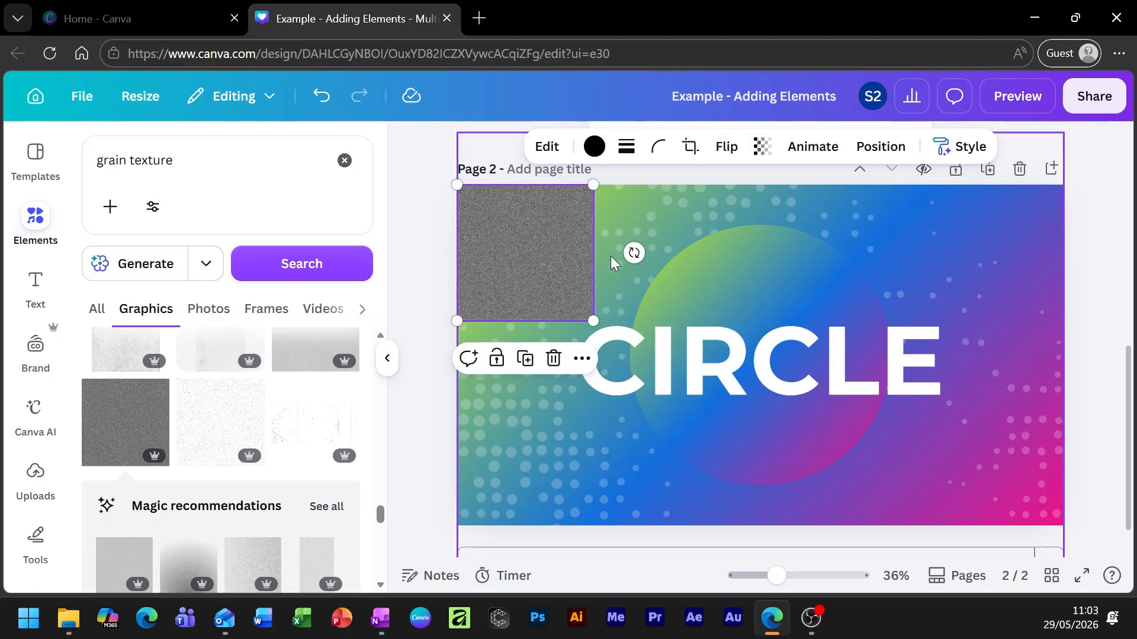
{"action": "left_click_drag", "start_coordinate": [592, 320], "coordinate": [1066, 636]}
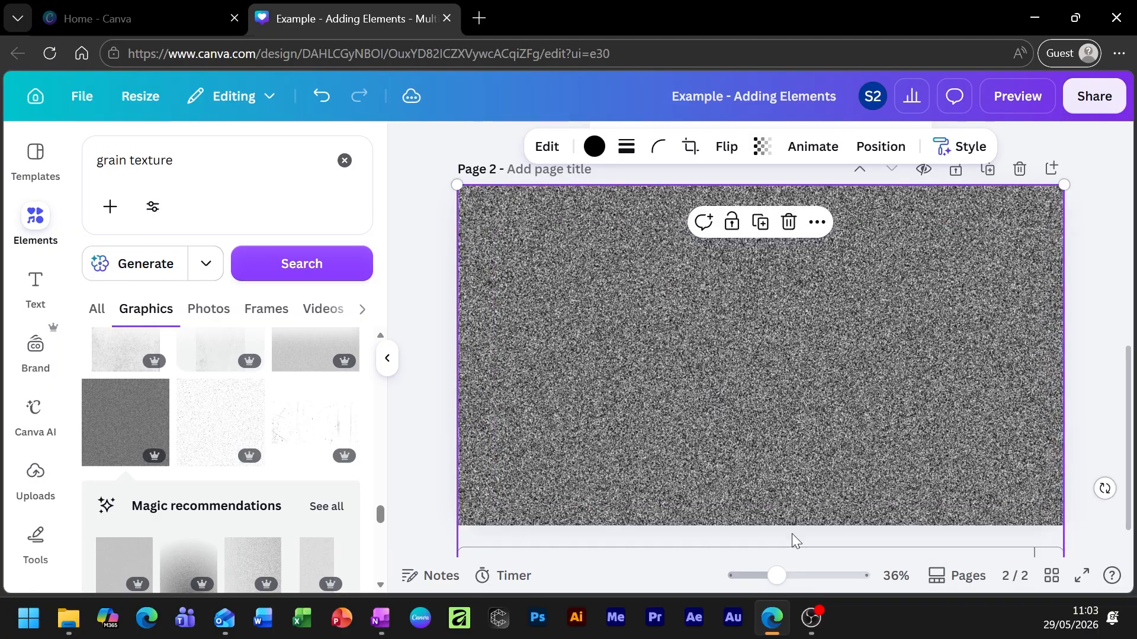
{"action": "left_click_drag", "start_coordinate": [894, 457], "coordinate": [890, 350]}
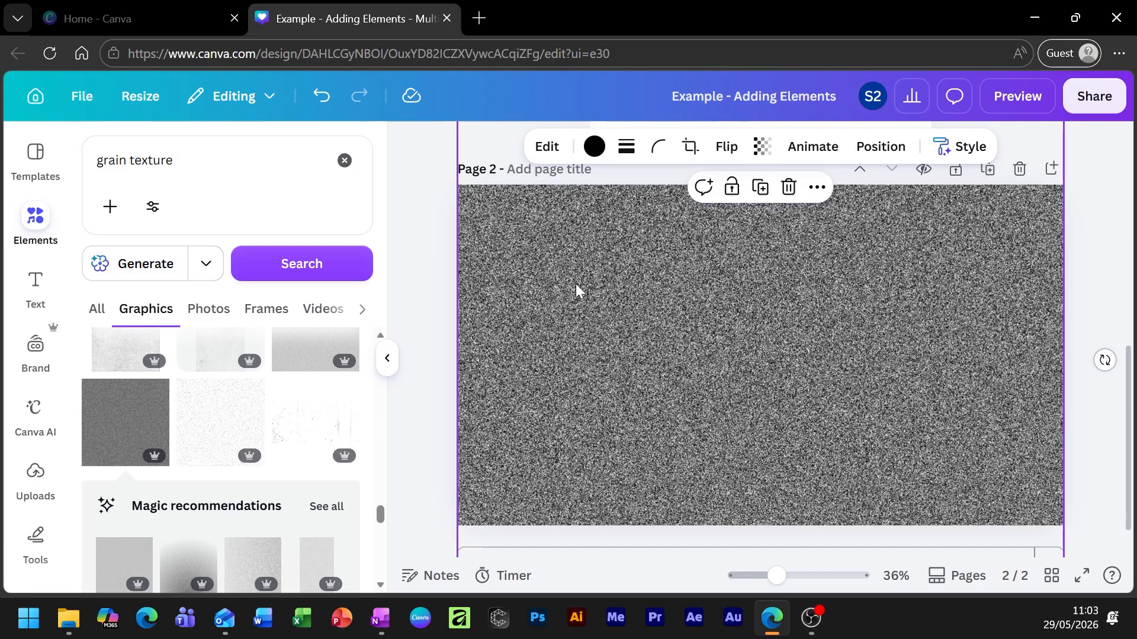
Set the grain texture's transparency to 17 and collapse the side panel for a wider canvas.
{"action": "left_click", "coordinate": [763, 146]}
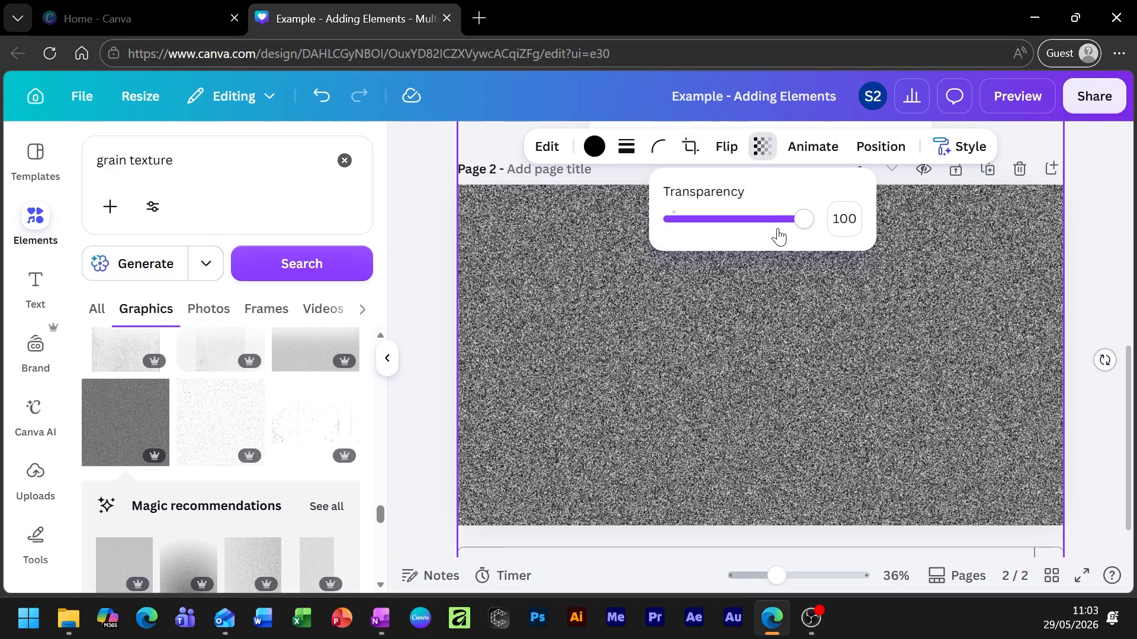
{"action": "left_click_drag", "start_coordinate": [804, 214], "coordinate": [693, 250]}
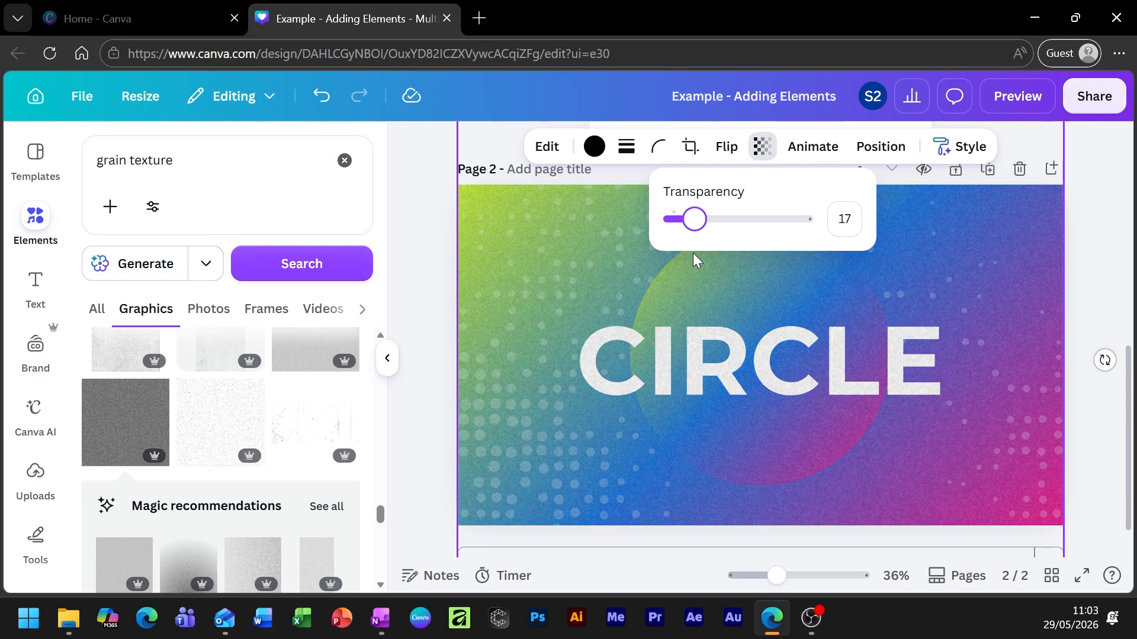
{"action": "left_click", "coordinate": [613, 358]}
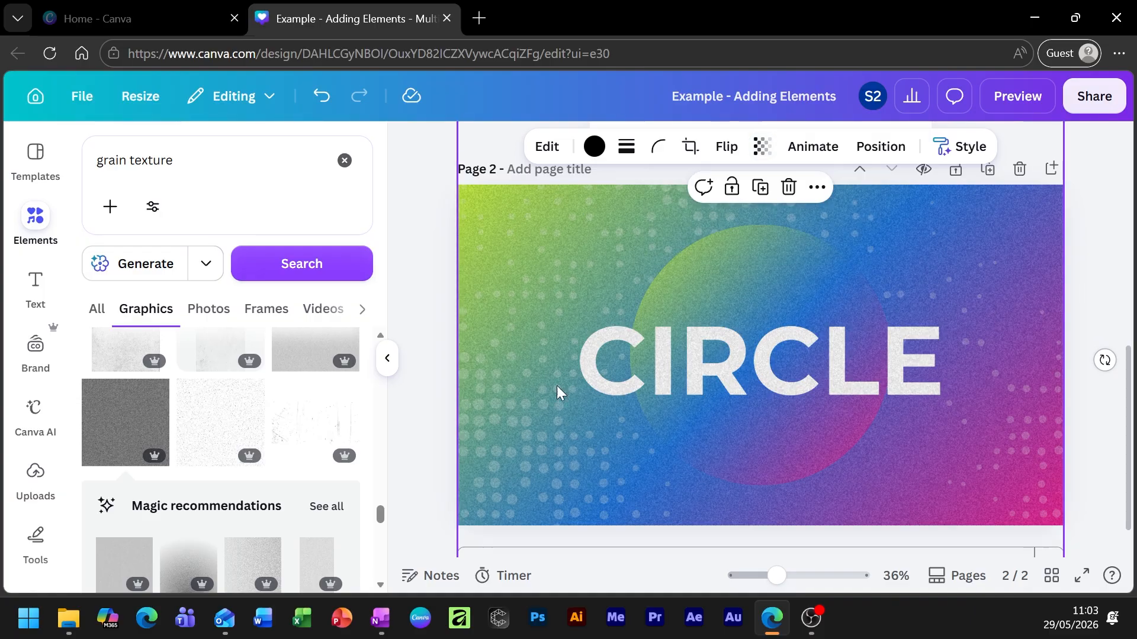
{"action": "left_click", "coordinate": [387, 358]}
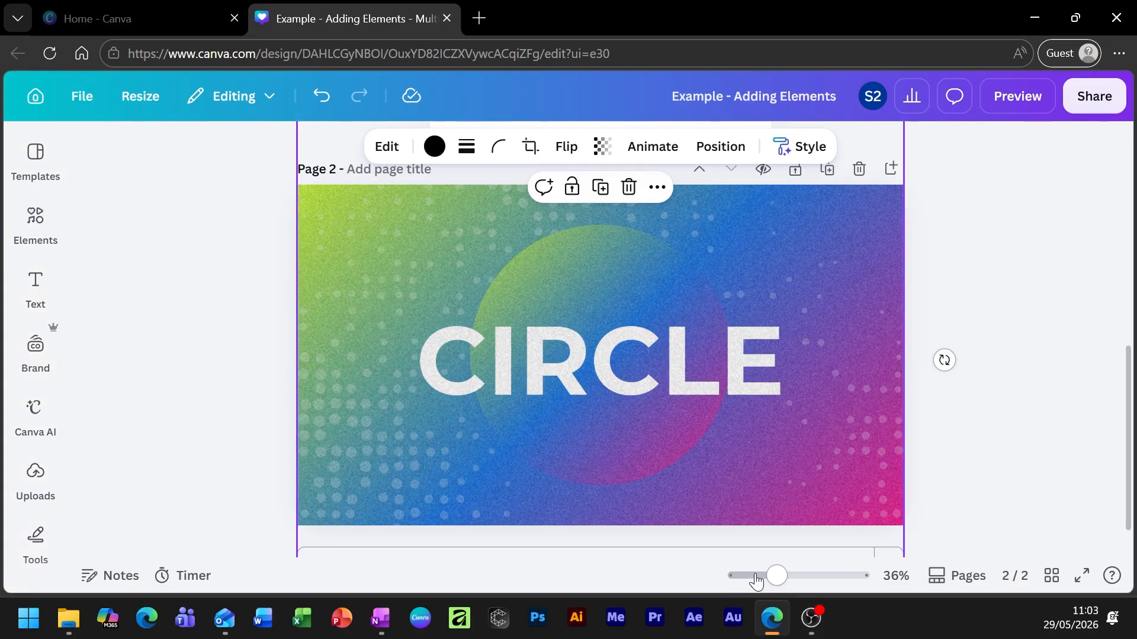
{"action": "left_click_drag", "start_coordinate": [776, 576], "coordinate": [812, 576]}
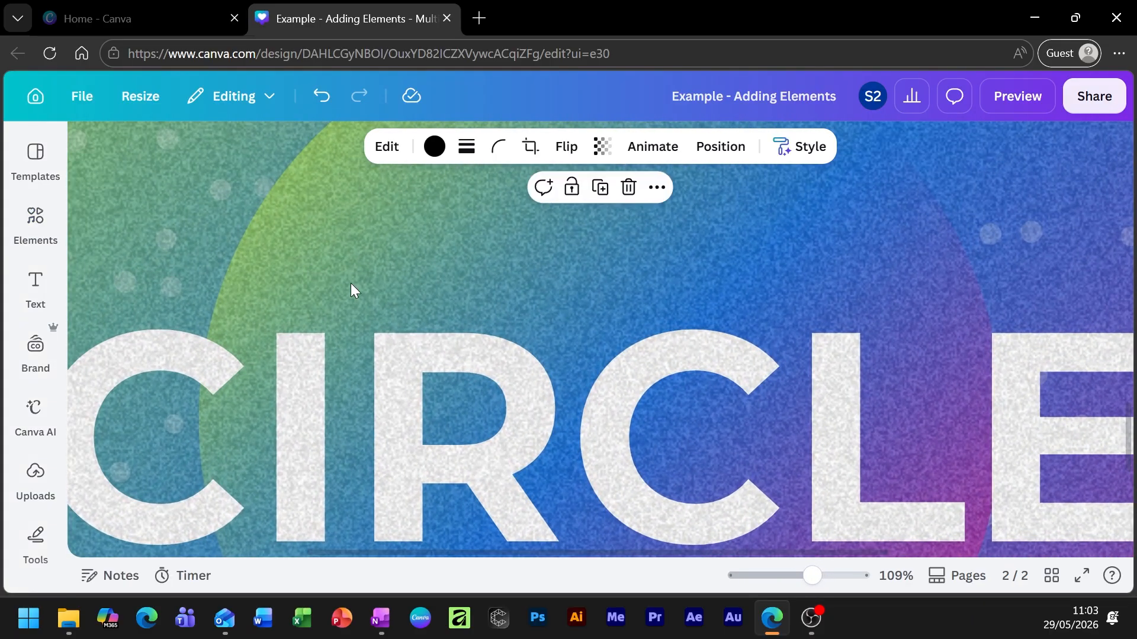
{"action": "scroll", "coordinate": [363, 302], "scroll_direction": "down", "scroll_amount": 6}
{"action": "scroll", "coordinate": [406, 337], "scroll_direction": "up", "scroll_amount": 3}
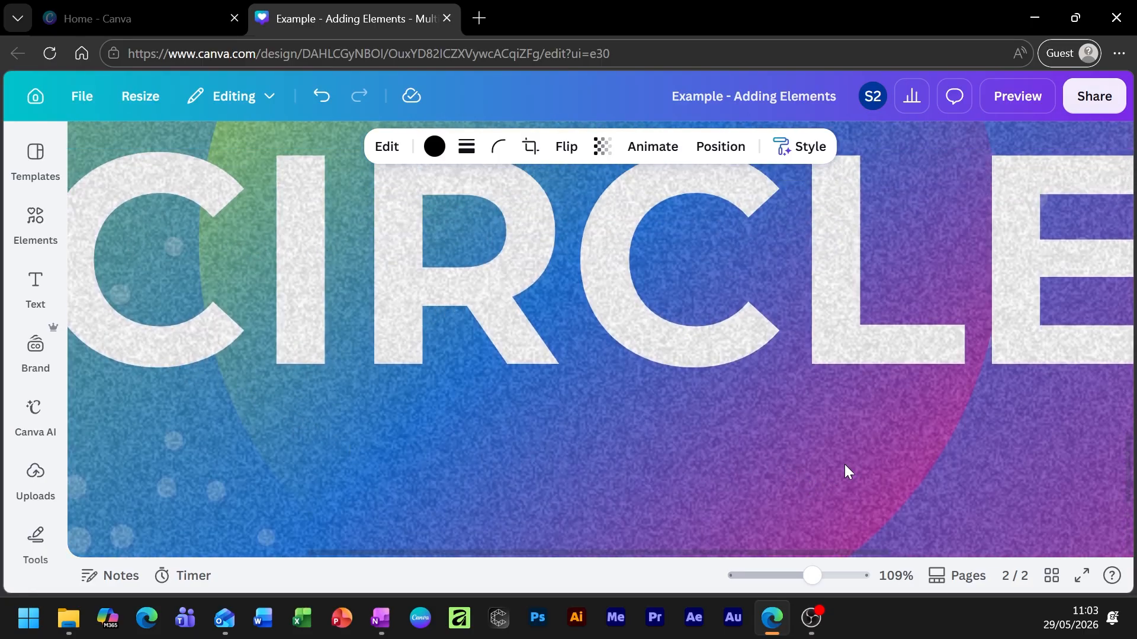
{"action": "left_click_drag", "start_coordinate": [810, 576], "coordinate": [780, 575]}
{"action": "scroll", "coordinate": [879, 408], "scroll_direction": "down", "scroll_amount": 2}
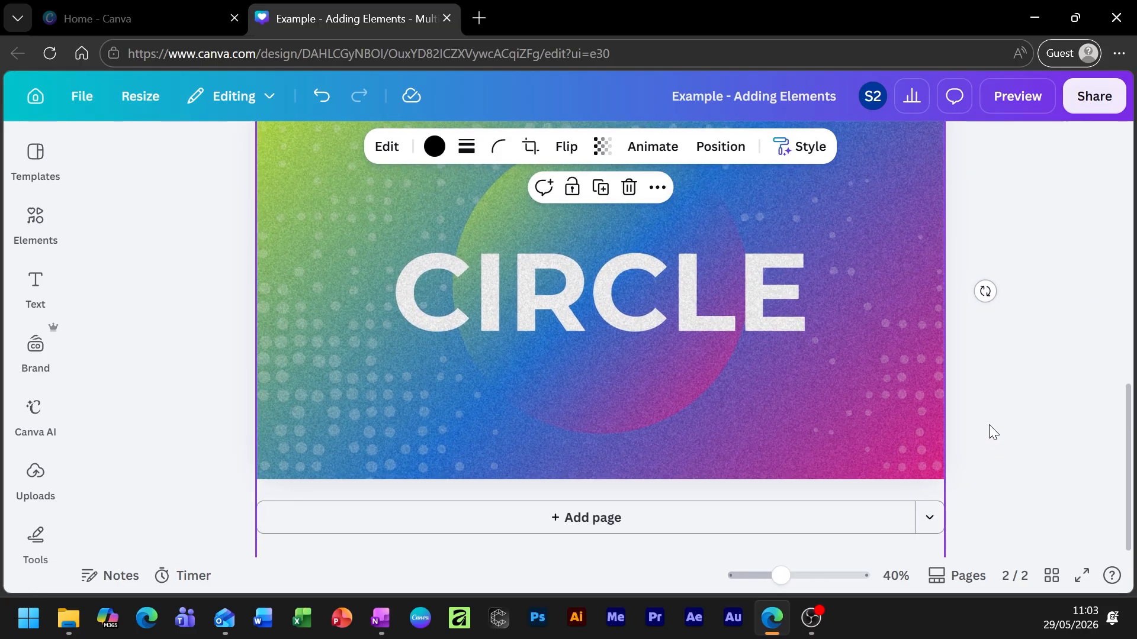
{"action": "scroll", "coordinate": [990, 427], "scroll_direction": "up", "scroll_amount": 2}
{"action": "left_click", "coordinate": [1001, 280]}
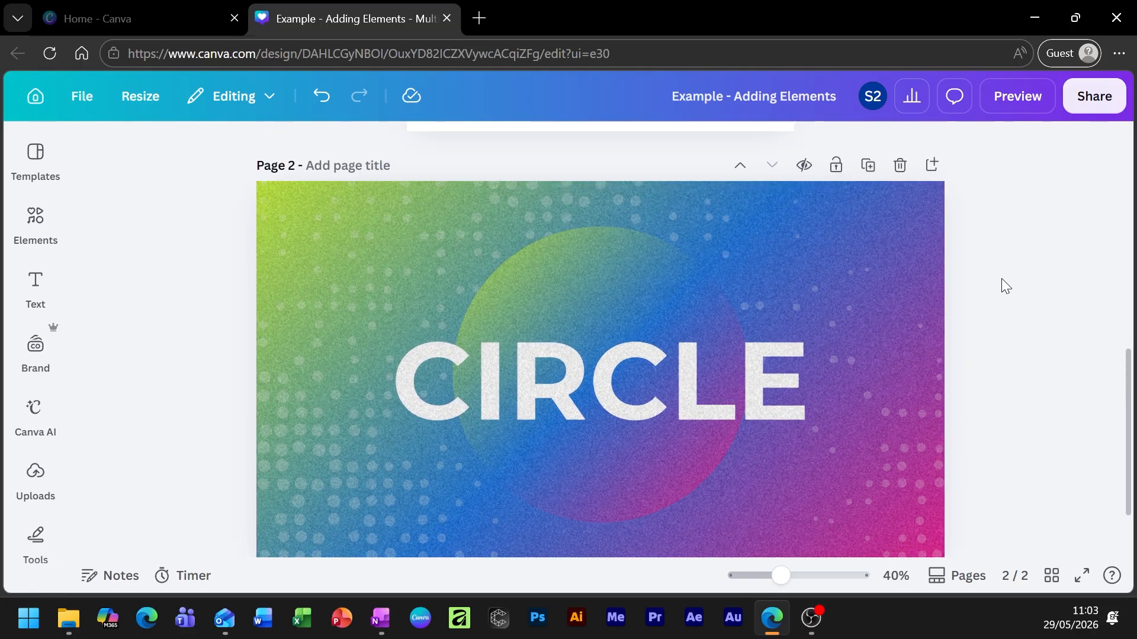
{"action": "scroll", "coordinate": [1007, 373], "scroll_direction": "down", "scroll_amount": 1}
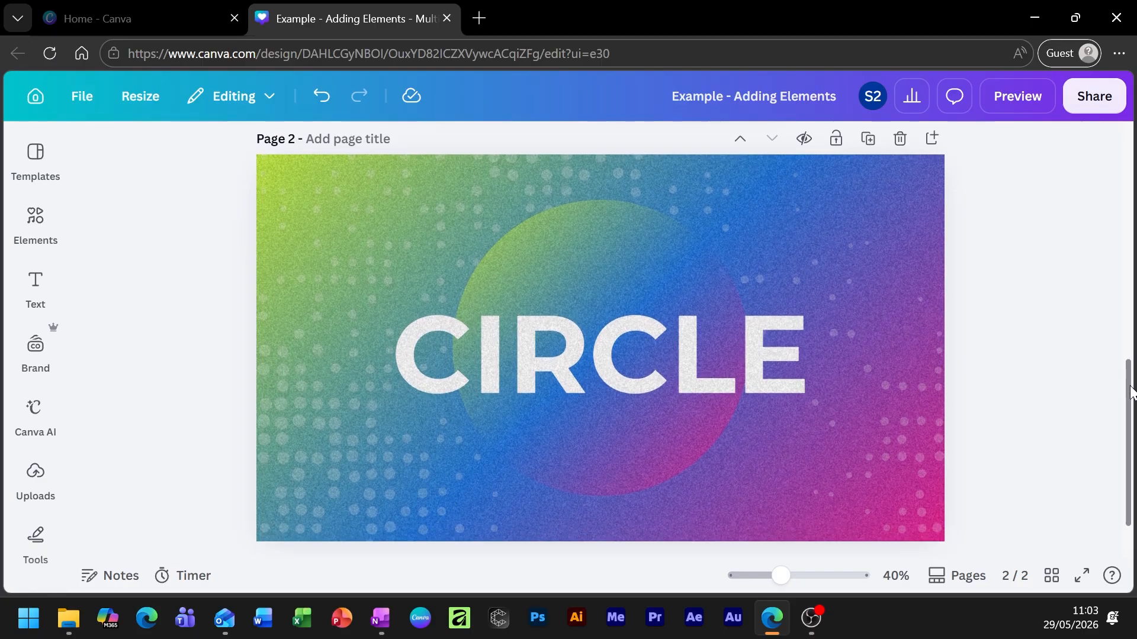
{"action": "left_click", "coordinate": [873, 345]}
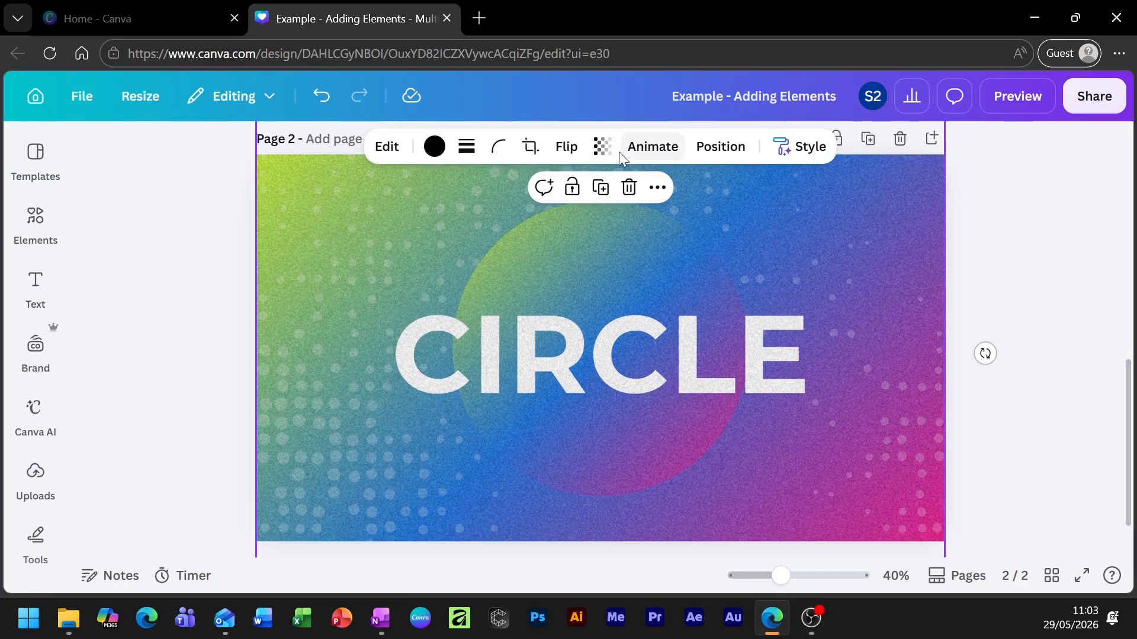
Drop the grain texture's transparency from 17 to 15, preview the page, then reselect the texture.
{"action": "left_click", "coordinate": [602, 146]}
{"action": "left_click_drag", "start_coordinate": [534, 222], "coordinate": [530, 224]}
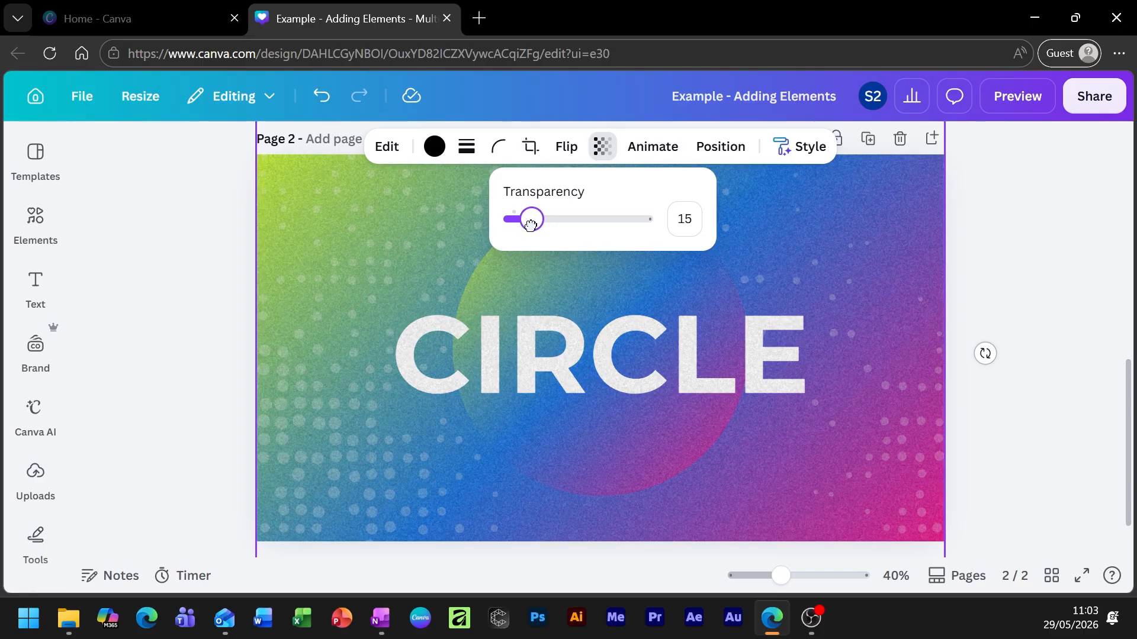
{"action": "left_click", "coordinate": [1021, 188]}
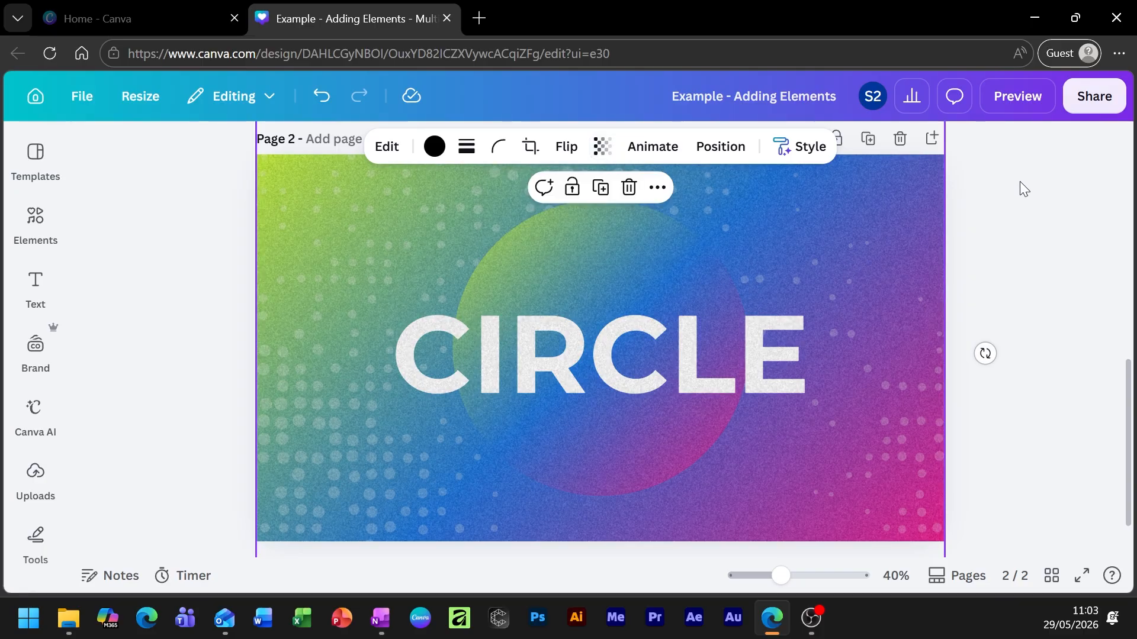
{"action": "left_click", "coordinate": [991, 198]}
{"action": "left_click", "coordinate": [826, 201]}
In the Layers list, drag the grain texture row below CIRCLE and the gradient circle.
{"action": "left_click", "coordinate": [721, 147]}
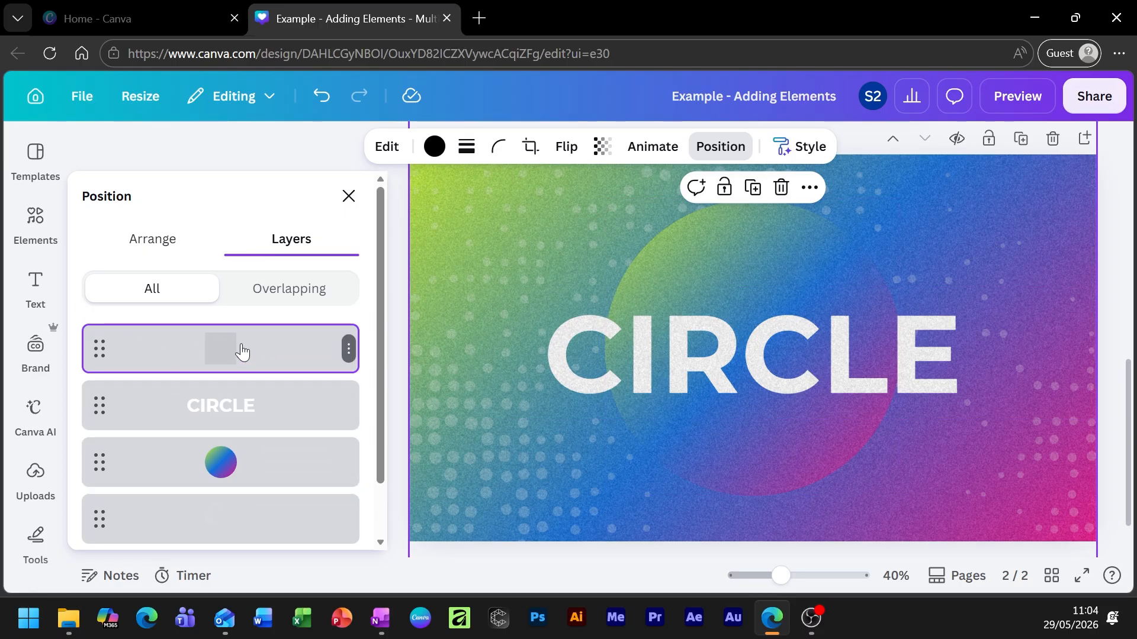
{"action": "left_click_drag", "start_coordinate": [280, 349], "coordinate": [276, 421]}
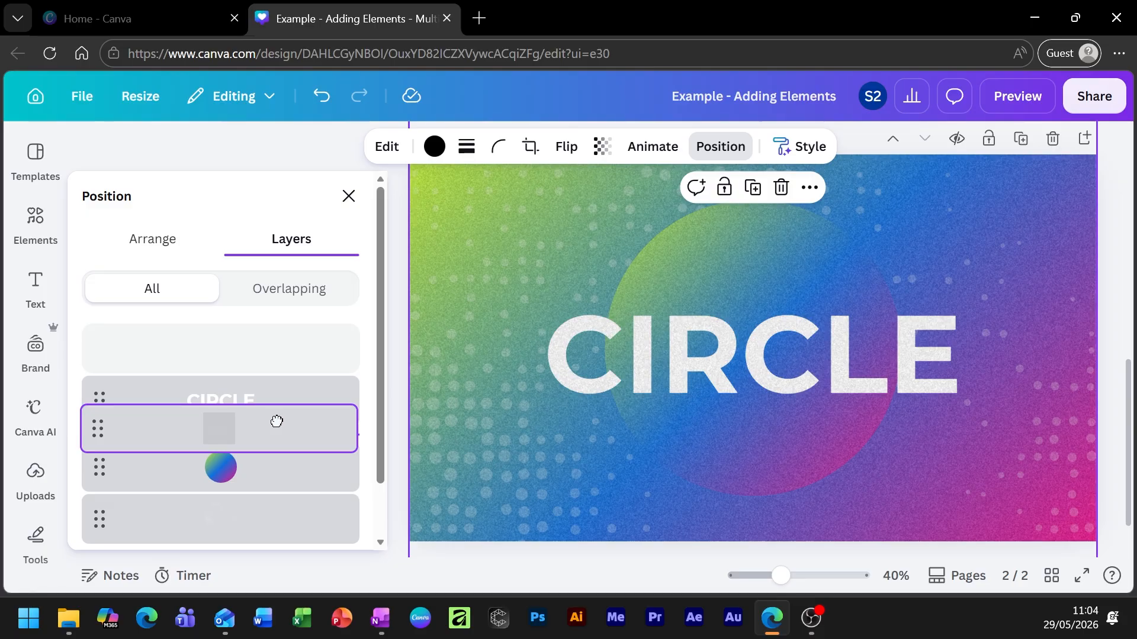
{"action": "left_click_drag", "start_coordinate": [276, 421], "coordinate": [278, 428]}
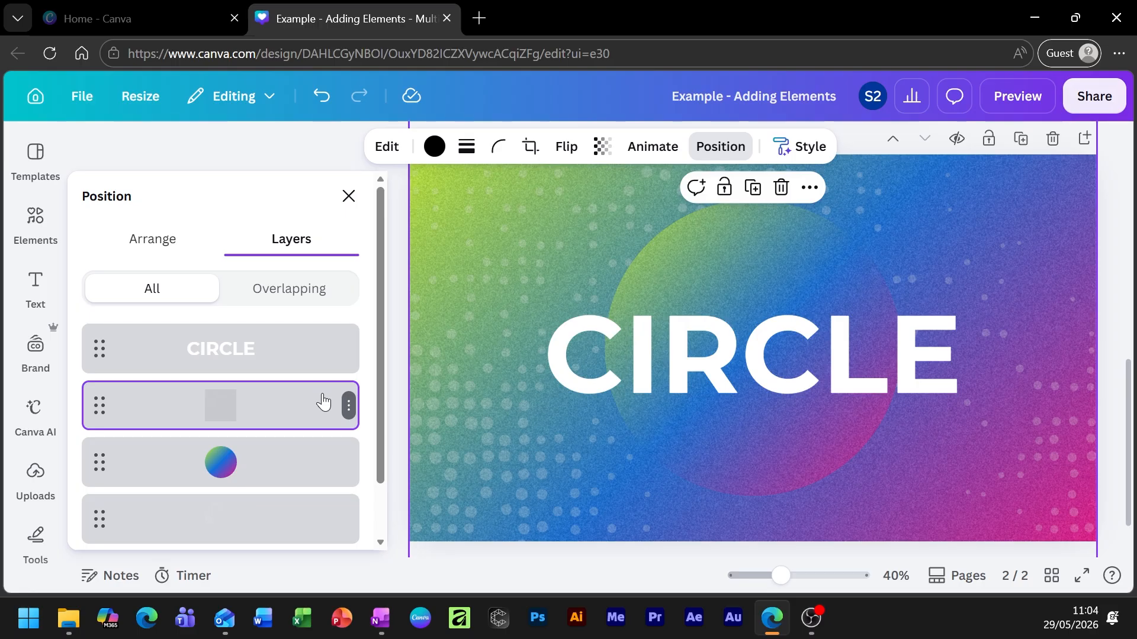
{"action": "left_click_drag", "start_coordinate": [785, 573], "coordinate": [777, 574]}
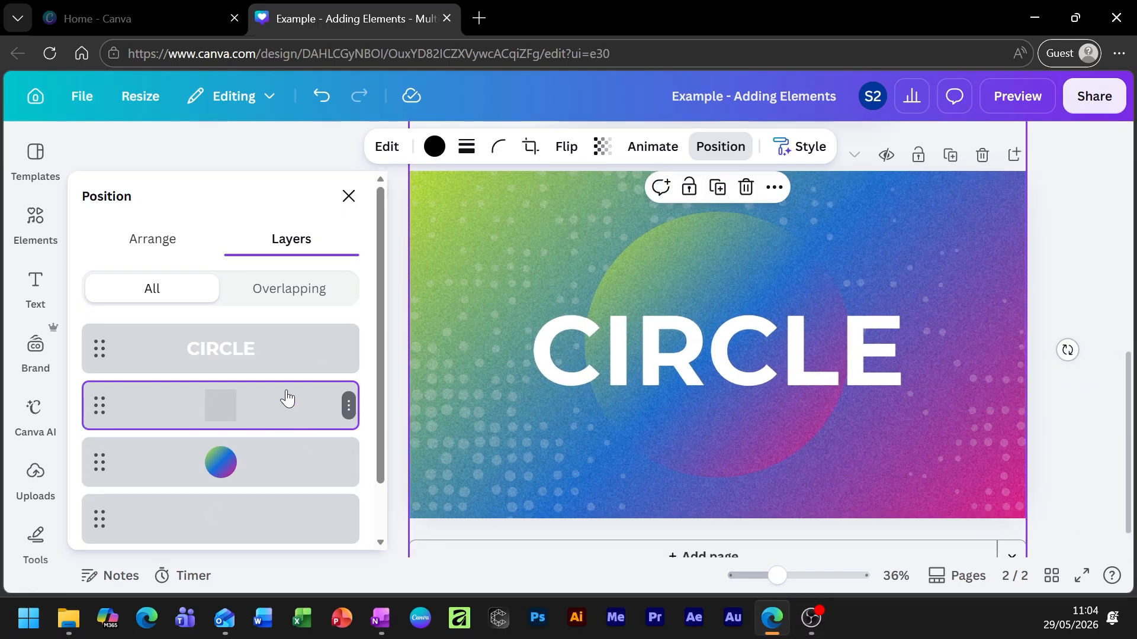
{"action": "mouse_move", "coordinate": [279, 406]}
{"action": "left_mouse_down"}
{"action": "mouse_move", "coordinate": [279, 482]}
{"action": "mouse_move", "coordinate": [272, 426]}
{"action": "left_mouse_up"}
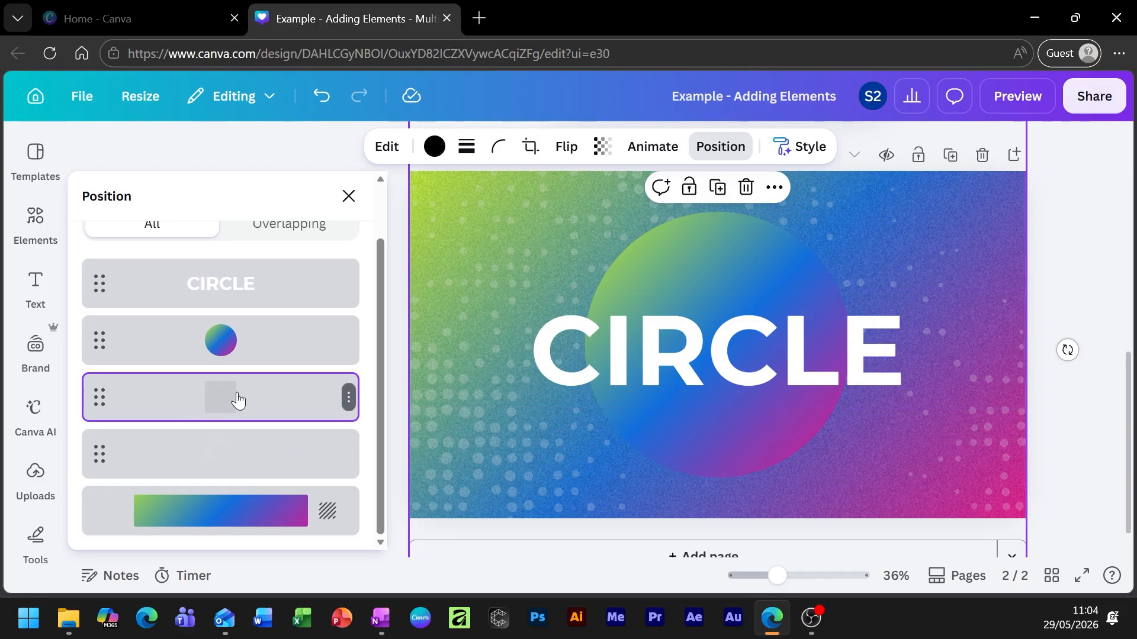
{"action": "left_click_drag", "start_coordinate": [236, 398], "coordinate": [243, 464]}
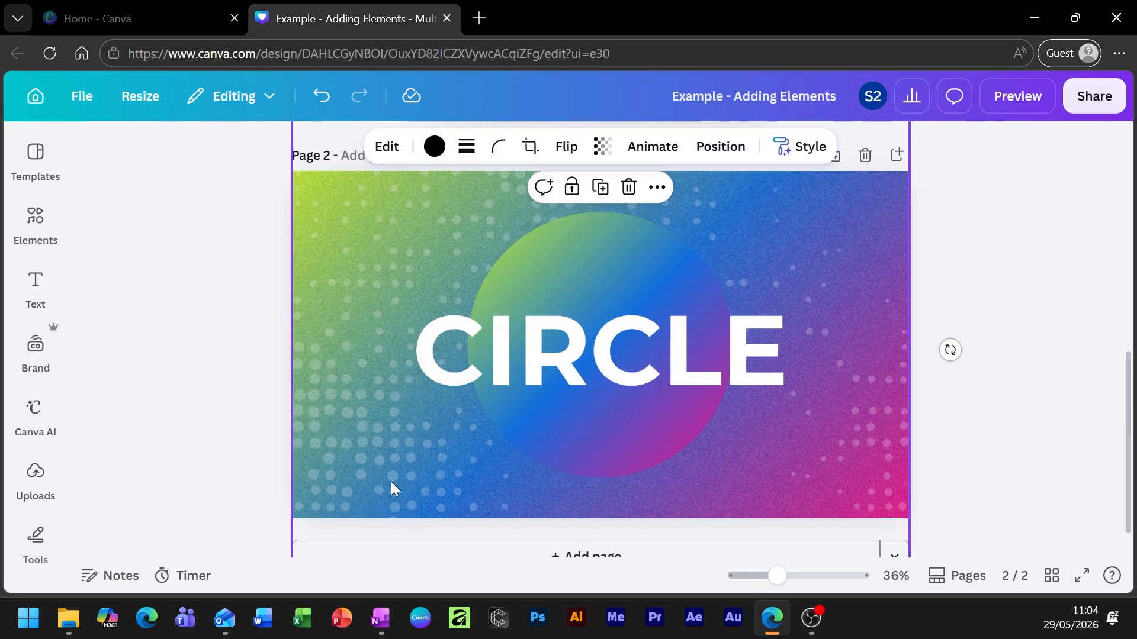
Reselect the element and drag the grain texture row back up to sit under the gradient circle.
{"action": "left_click", "coordinate": [361, 233]}
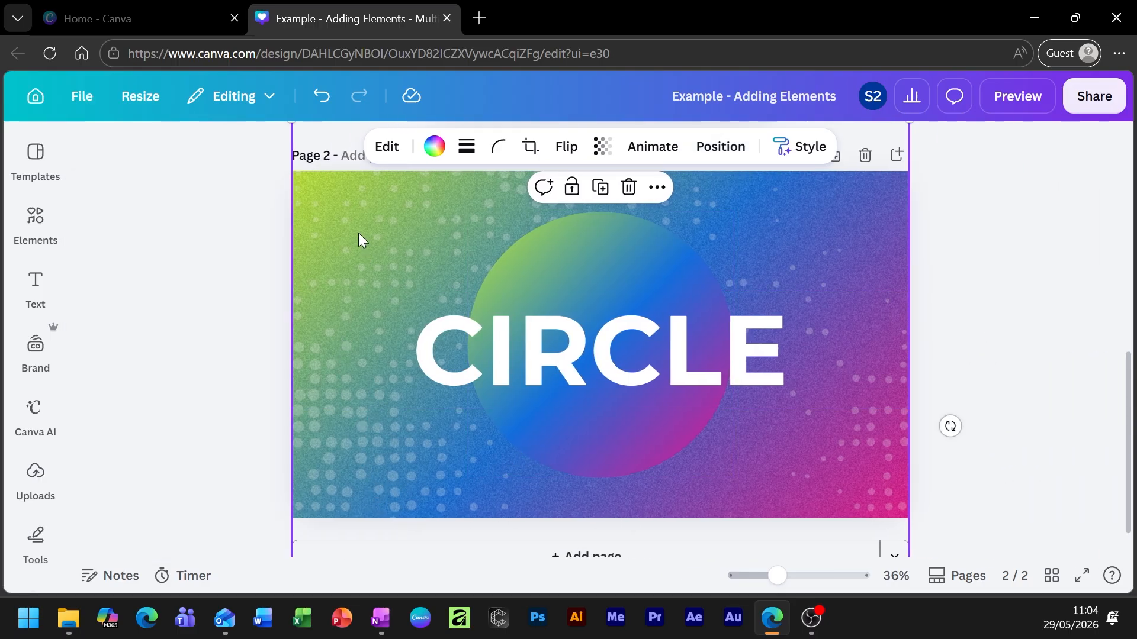
{"action": "left_click", "coordinate": [211, 329]}
{"action": "left_click", "coordinate": [333, 420]}
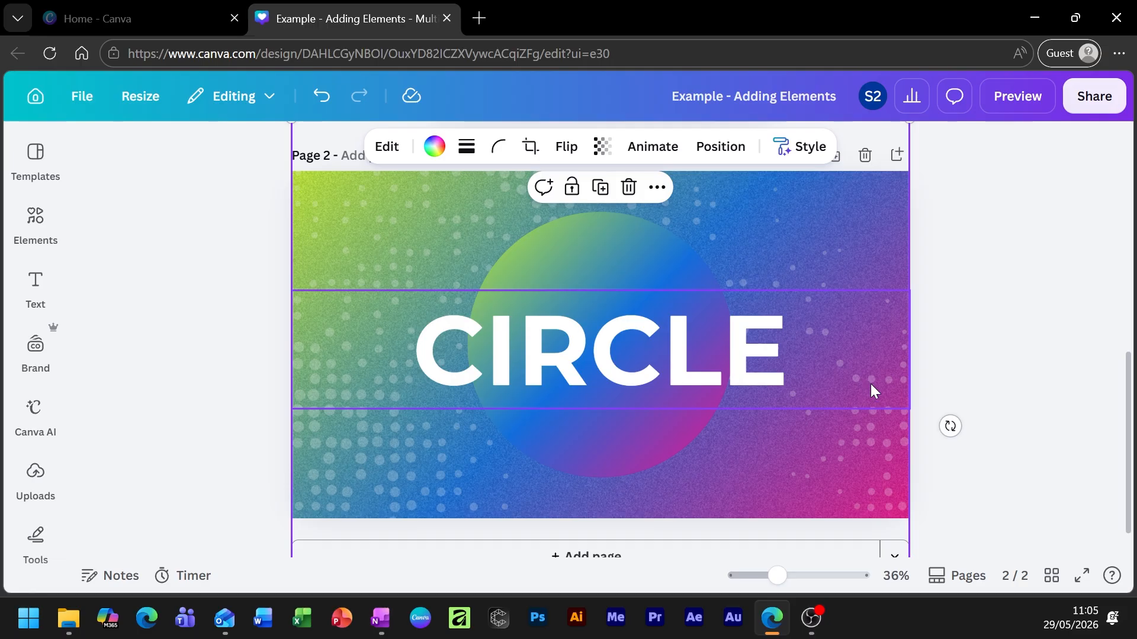
{"action": "left_click", "coordinate": [720, 147]}
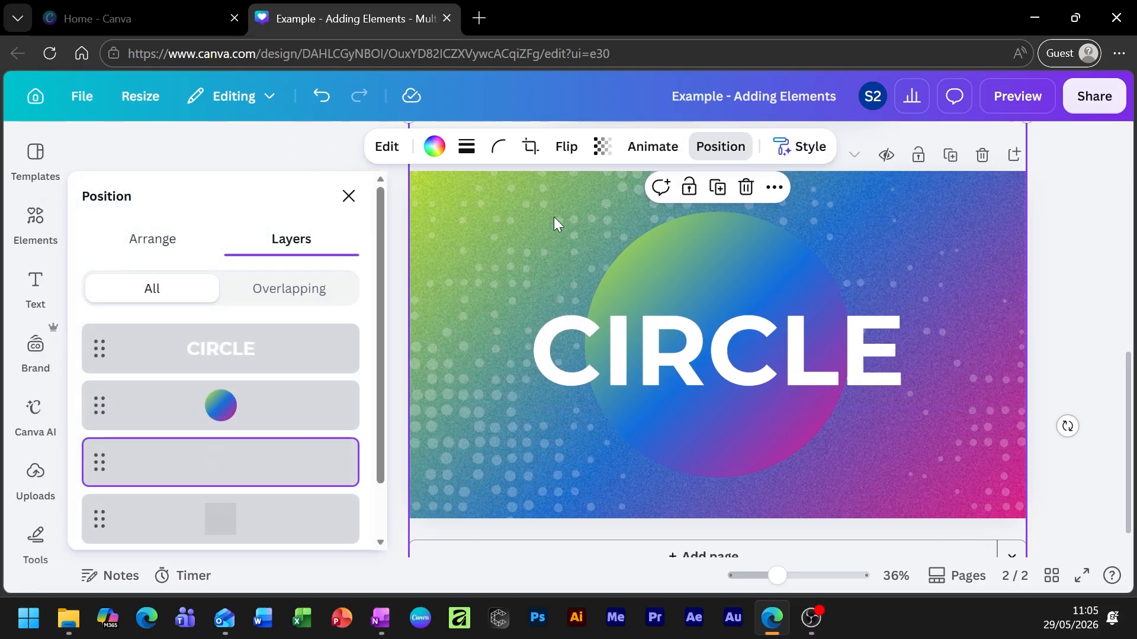
{"action": "left_click_drag", "start_coordinate": [237, 541], "coordinate": [287, 400]}
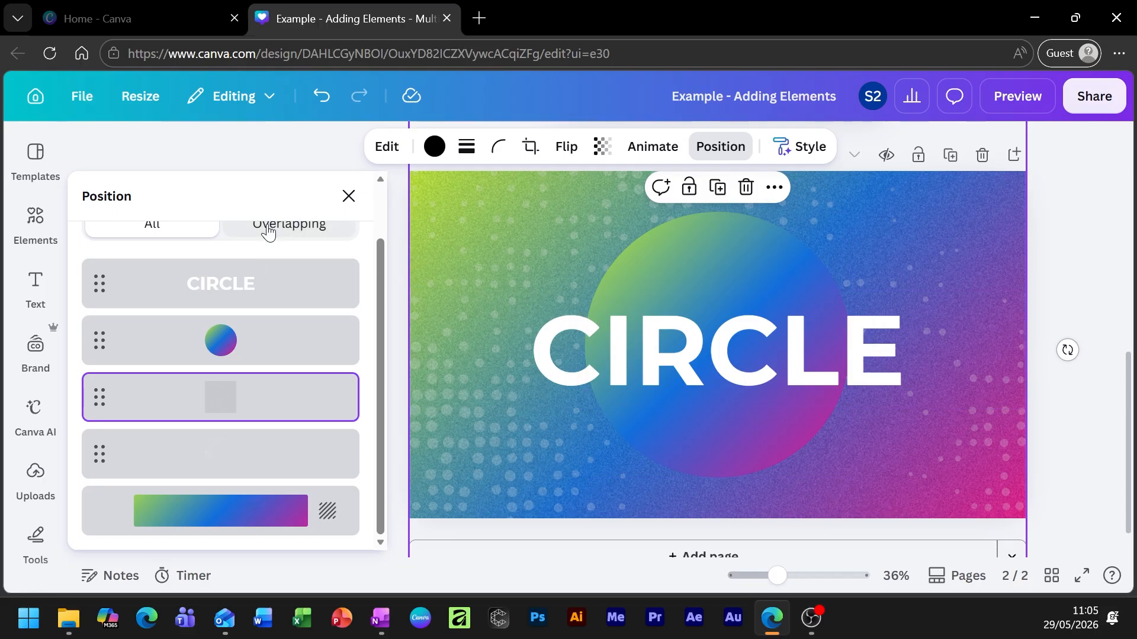
{"action": "scroll", "coordinate": [215, 379], "scroll_direction": "up", "scroll_amount": 2}
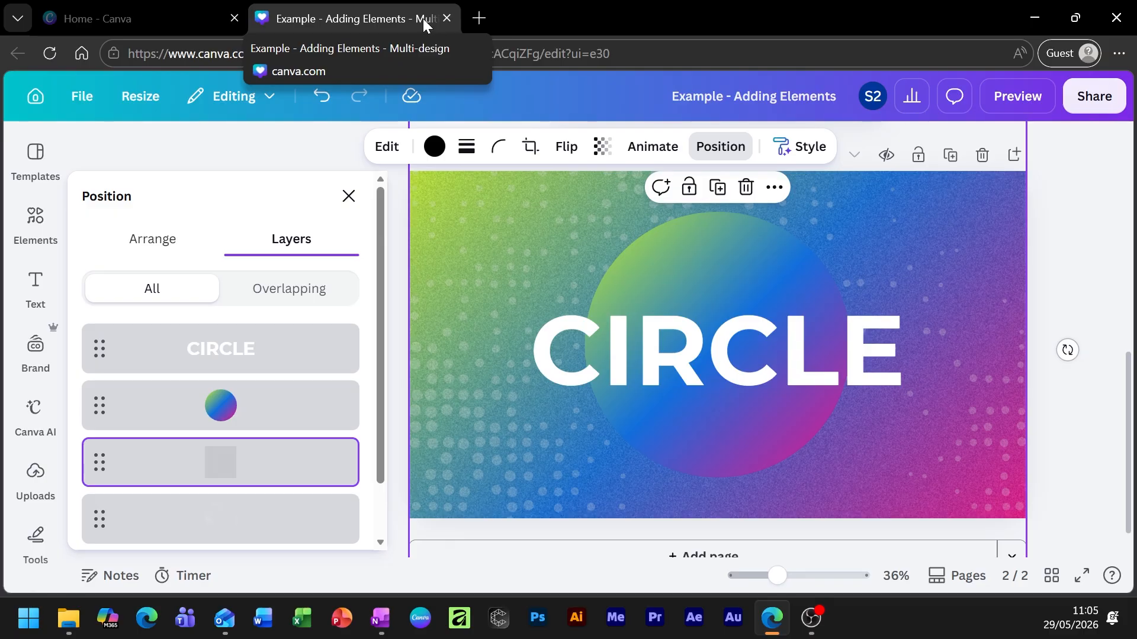
From the Canva home page, open 'Example - Layers' from Recents.
{"action": "left_click", "coordinate": [132, 18]}
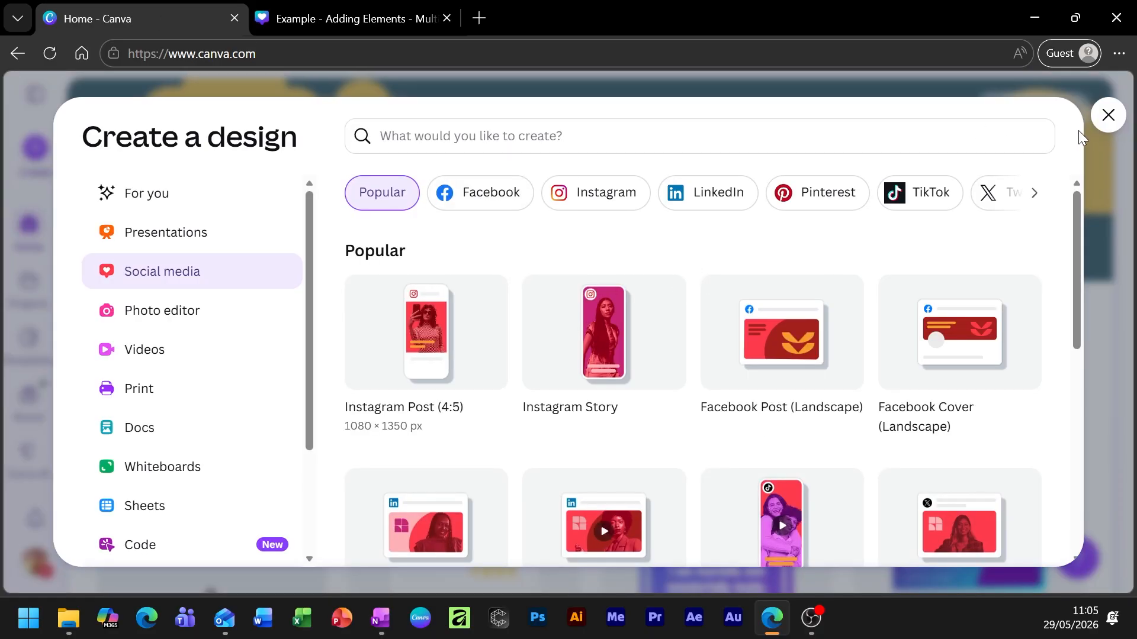
{"action": "left_click", "coordinate": [1108, 114]}
{"action": "scroll", "coordinate": [777, 347], "scroll_direction": "down", "scroll_amount": 3}
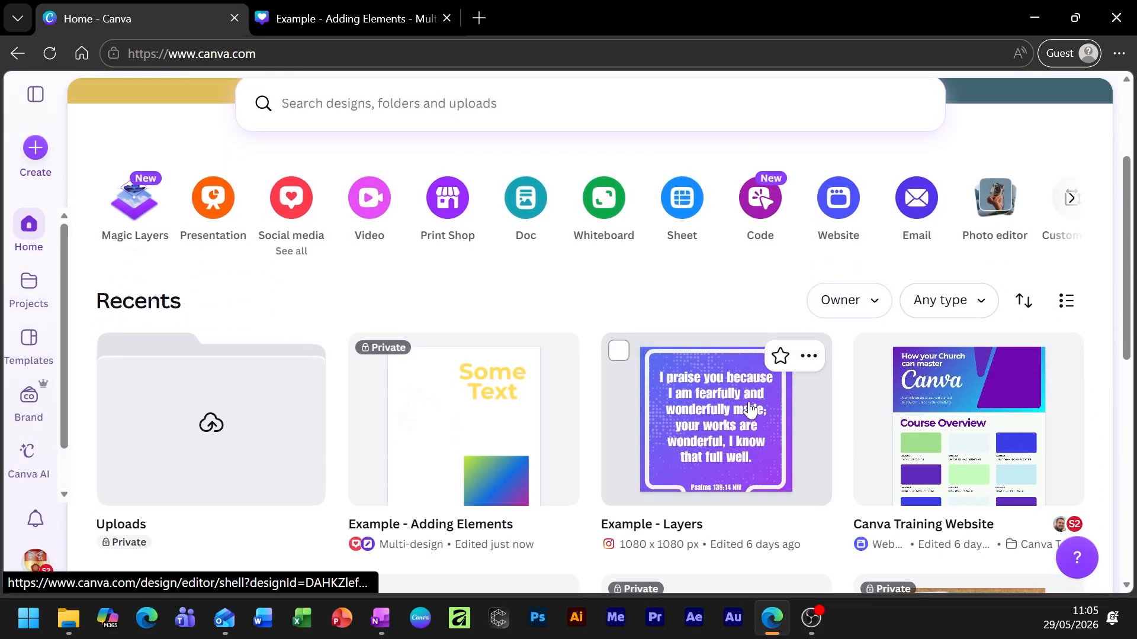
{"action": "left_click", "coordinate": [719, 408]}
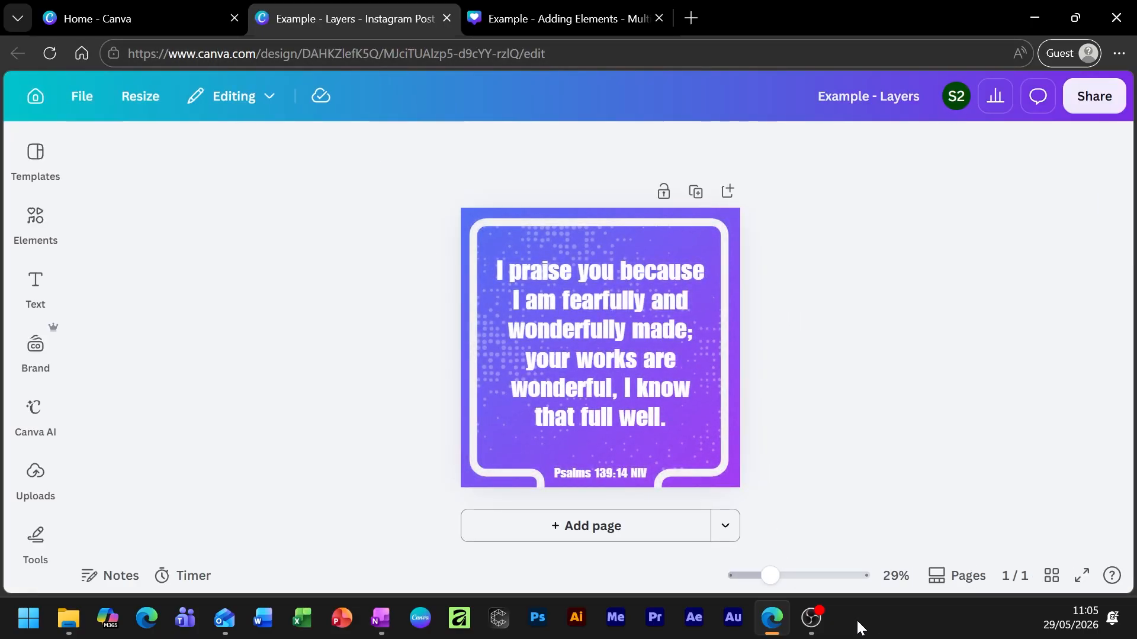
Zoom in on the verse post and select its full-page background element.
{"action": "left_click_drag", "start_coordinate": [770, 576], "coordinate": [786, 574]}
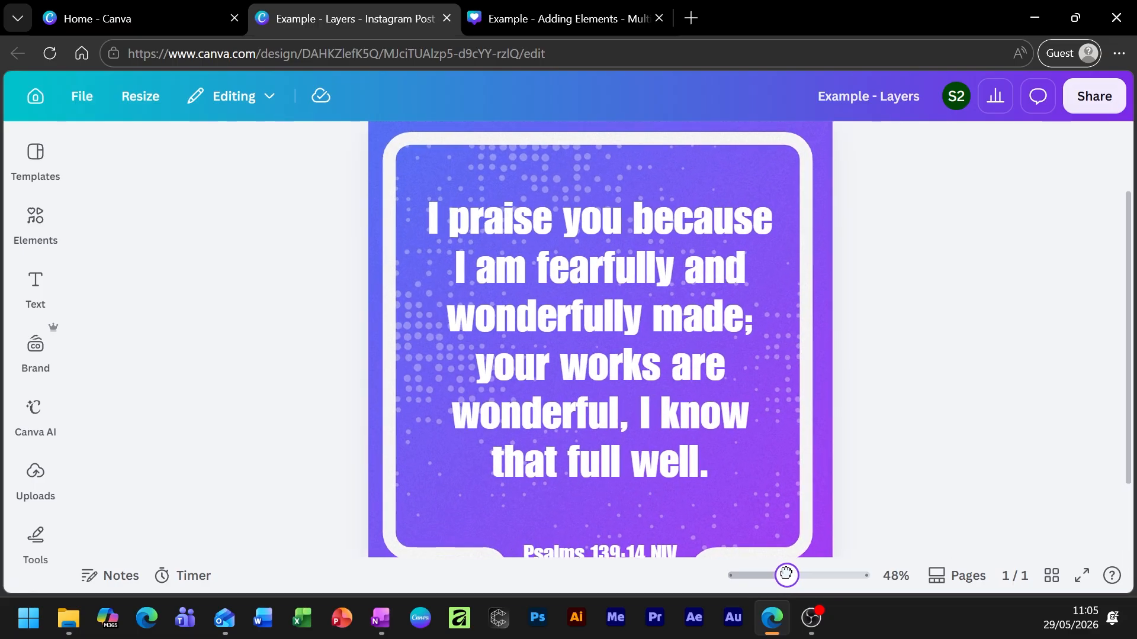
{"action": "scroll", "coordinate": [764, 312], "scroll_direction": "up", "scroll_amount": 2}
{"action": "scroll", "coordinate": [764, 311], "scroll_direction": "down", "scroll_amount": 2}
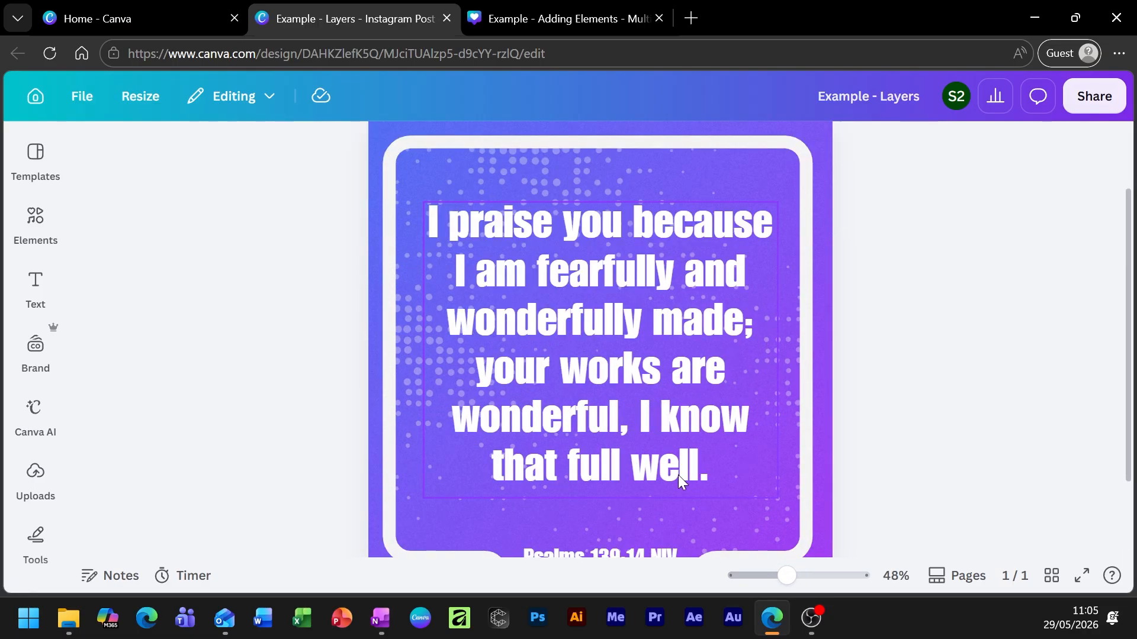
{"action": "left_click", "coordinate": [545, 281]}
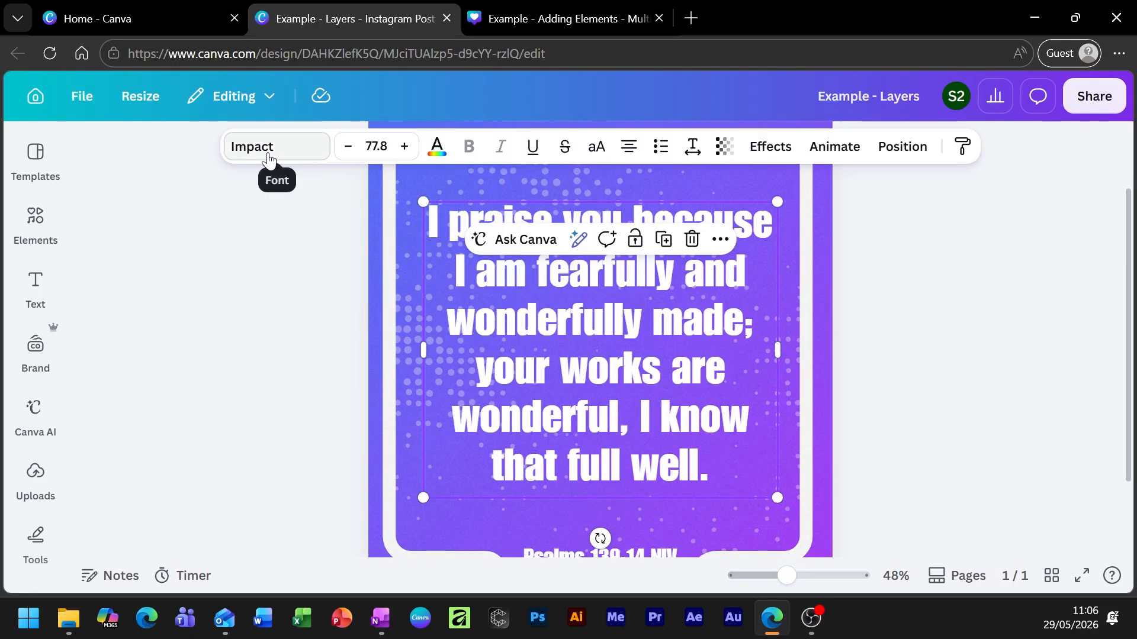
{"action": "left_click", "coordinate": [860, 353]}
{"action": "scroll", "coordinate": [658, 430], "scroll_direction": "down", "scroll_amount": 2}
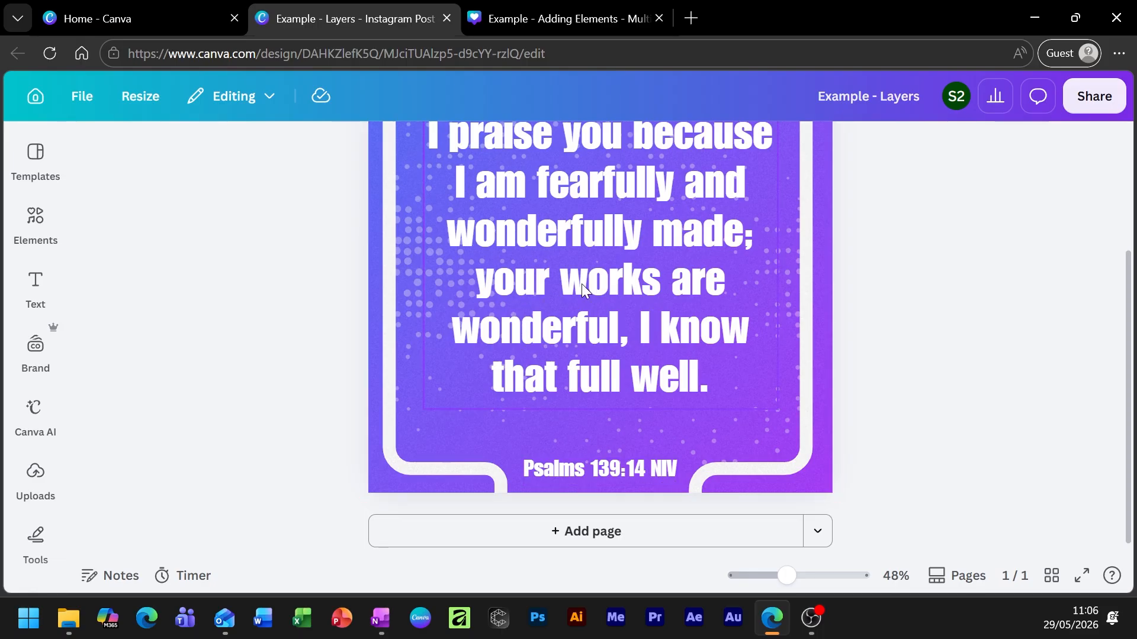
{"action": "scroll", "coordinate": [627, 297], "scroll_direction": "up", "scroll_amount": 4}
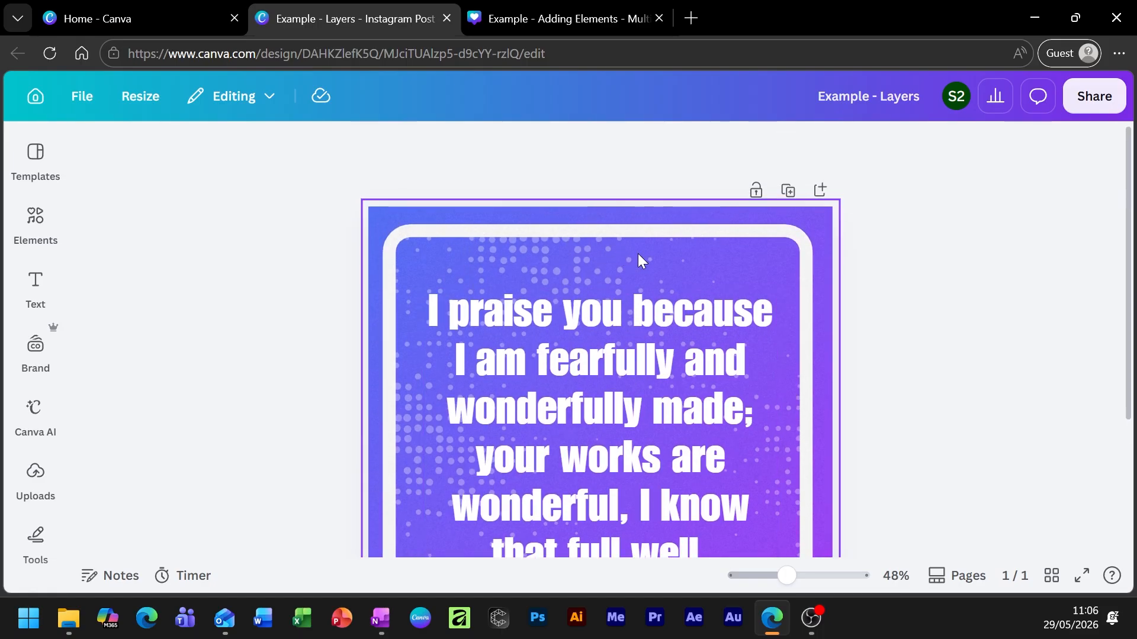
{"action": "left_click", "coordinate": [583, 231]}
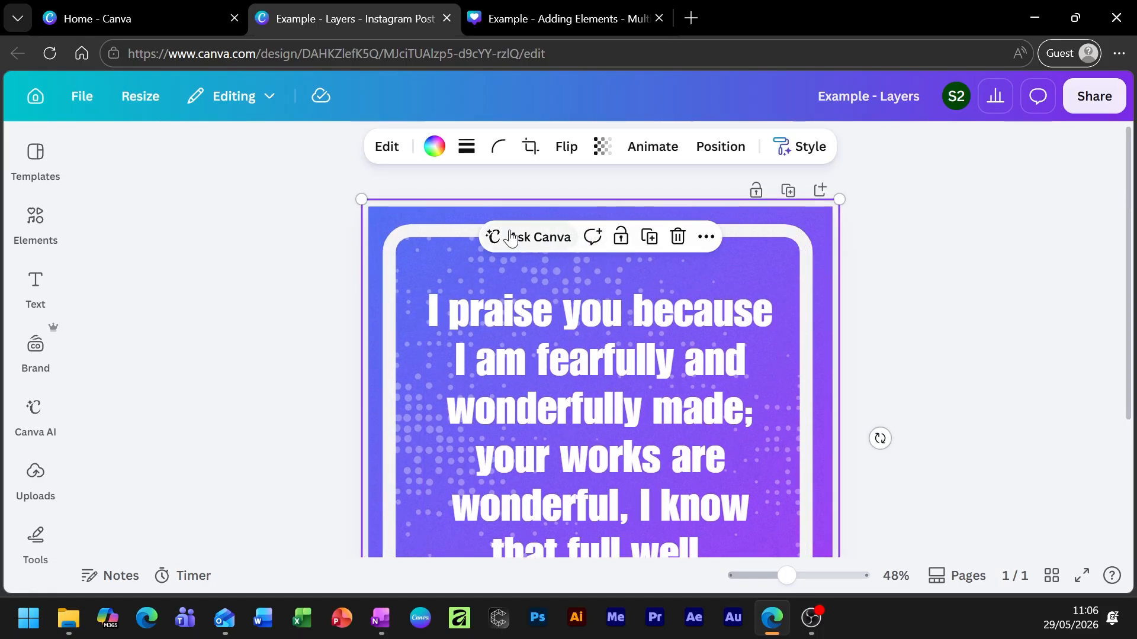
Show the Layers list and fit the whole verse page in view.
{"action": "left_click", "coordinate": [720, 147]}
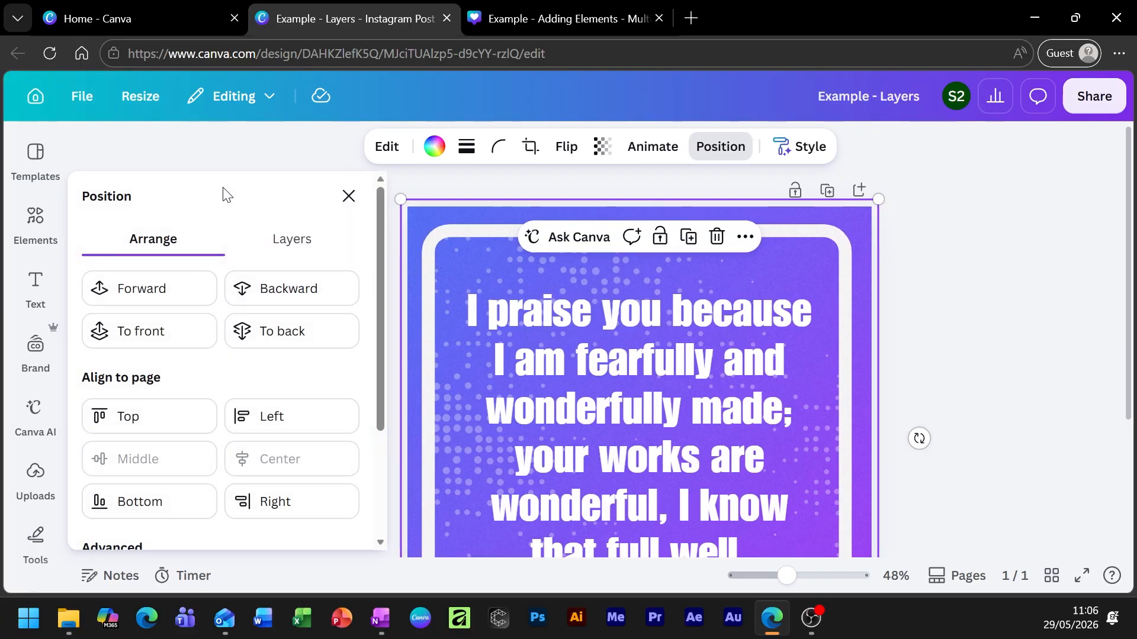
{"action": "left_click", "coordinate": [291, 239]}
{"action": "scroll", "coordinate": [276, 380], "scroll_direction": "down", "scroll_amount": 2}
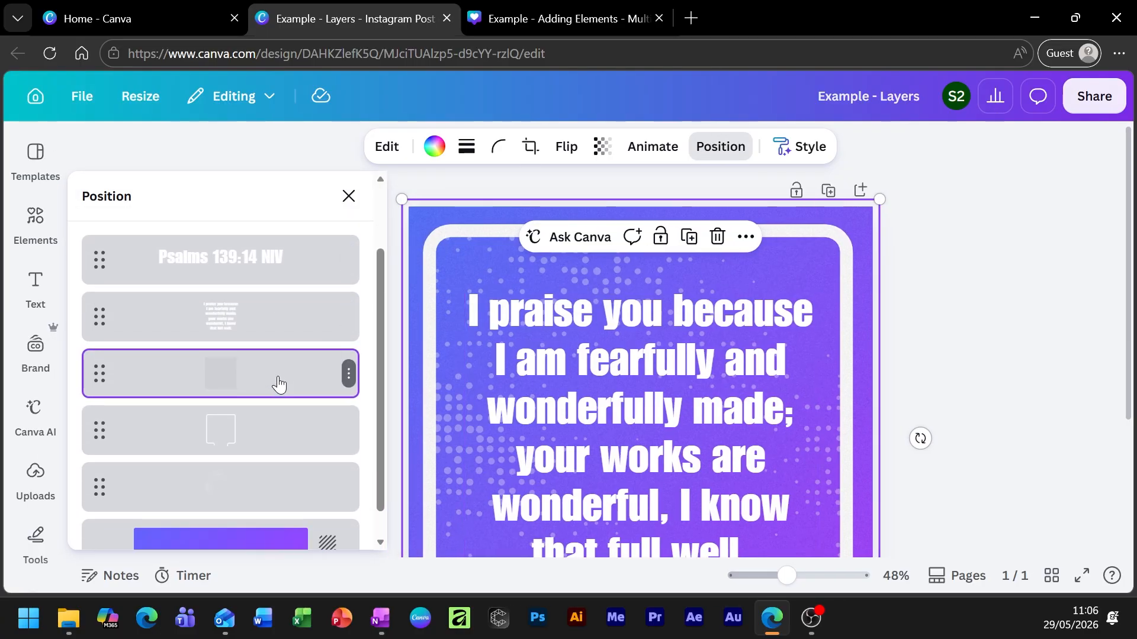
{"action": "left_click", "coordinate": [220, 302]}
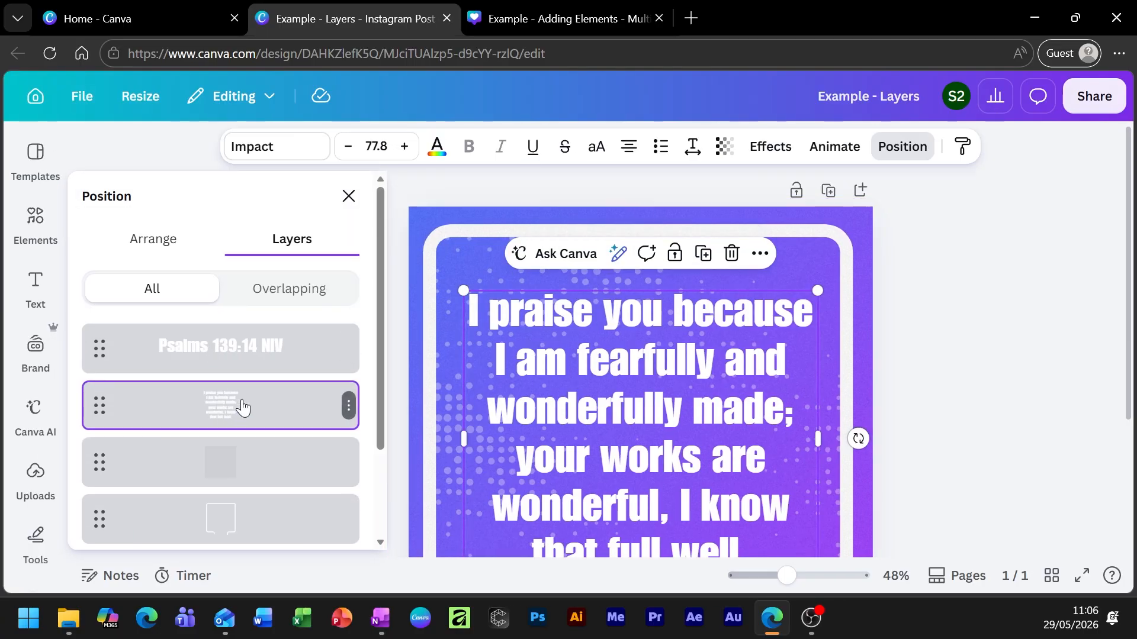
{"action": "left_click", "coordinate": [912, 576]}
{"action": "left_click", "coordinate": [897, 494]}
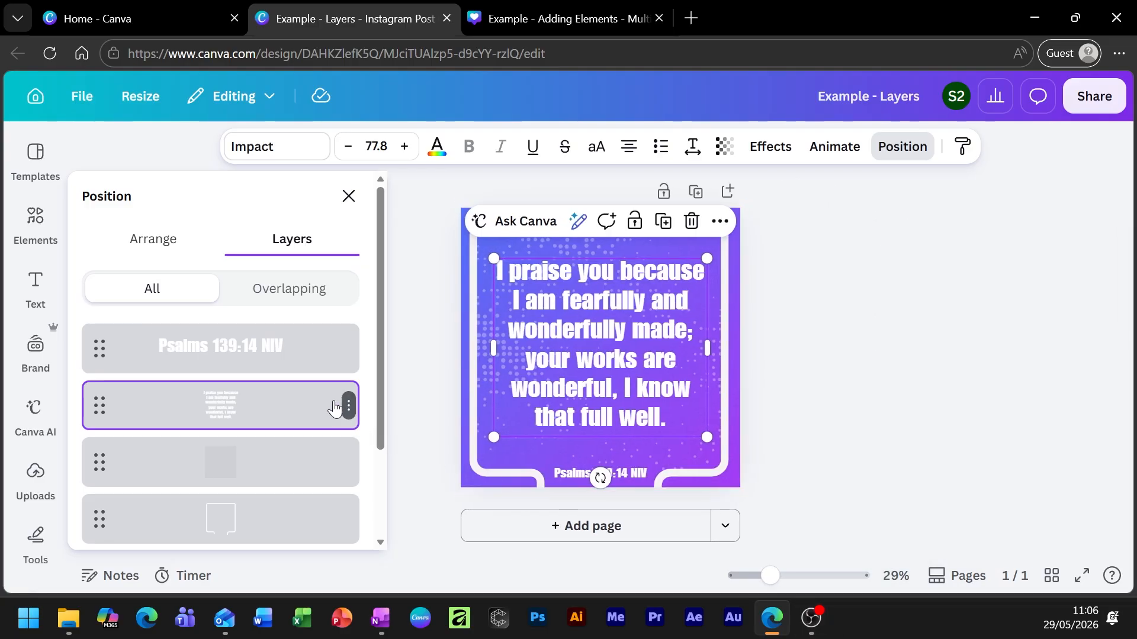
{"action": "key", "text": "alt+1"}
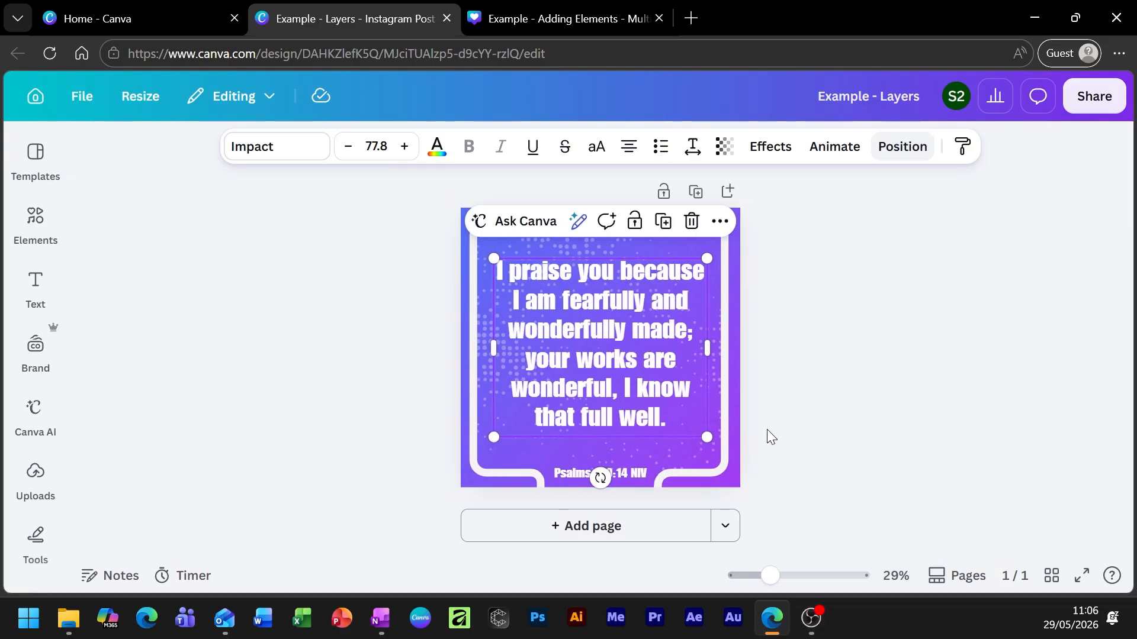
{"action": "left_click", "coordinate": [875, 151]}
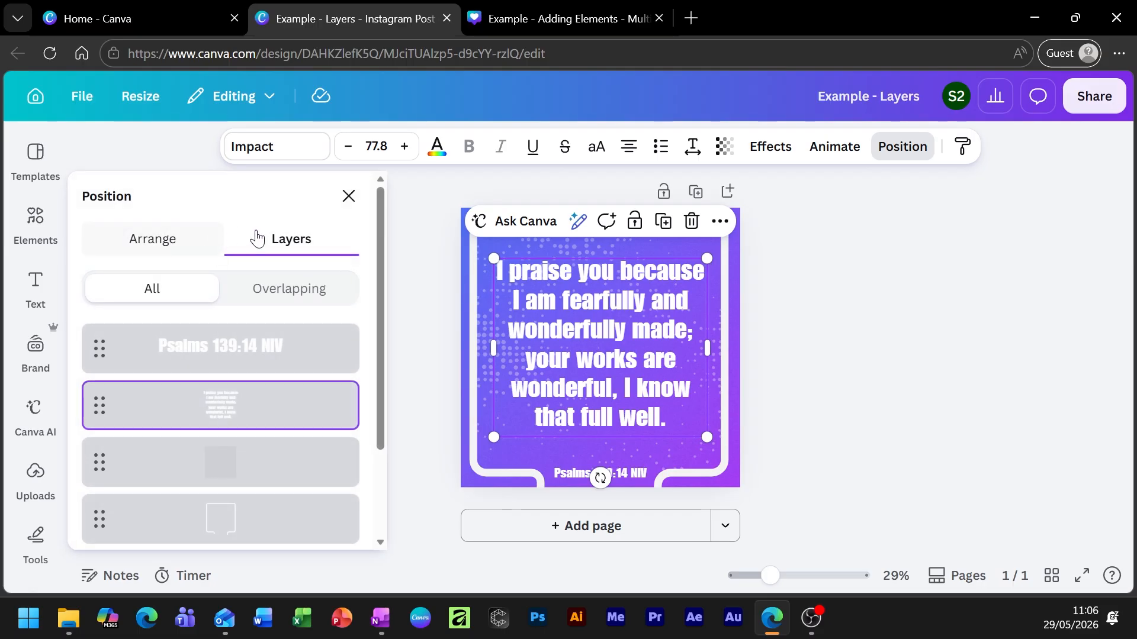
Check the Psalms 139:14 NIV reference and verse layers, and slightly resize the background shape.
{"action": "left_click", "coordinate": [255, 336]}
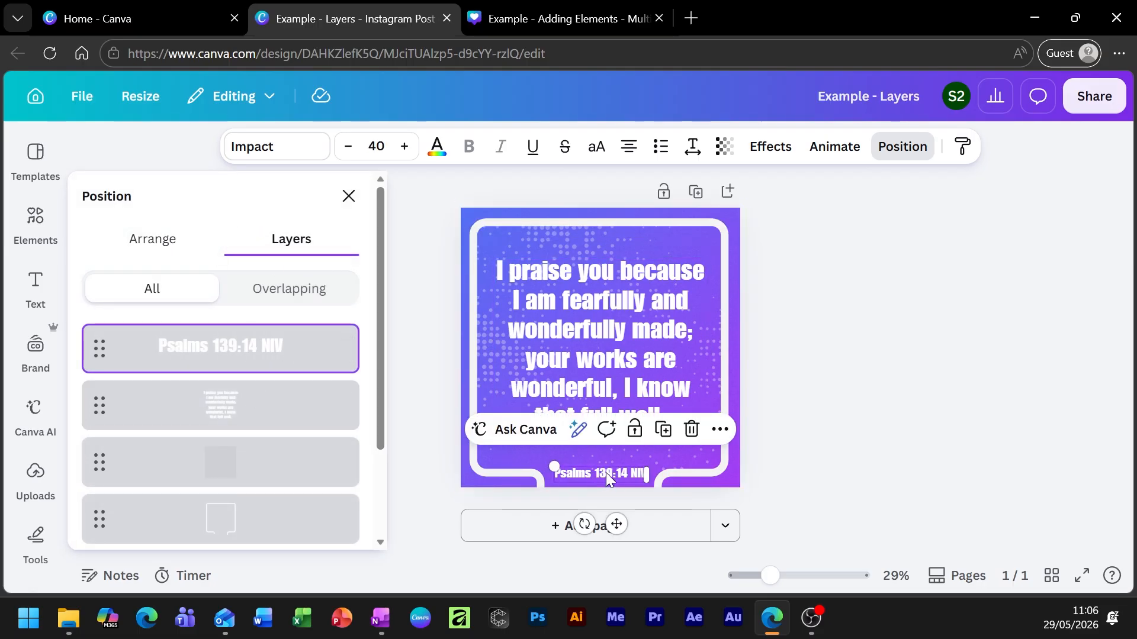
{"action": "left_click", "coordinate": [294, 408]}
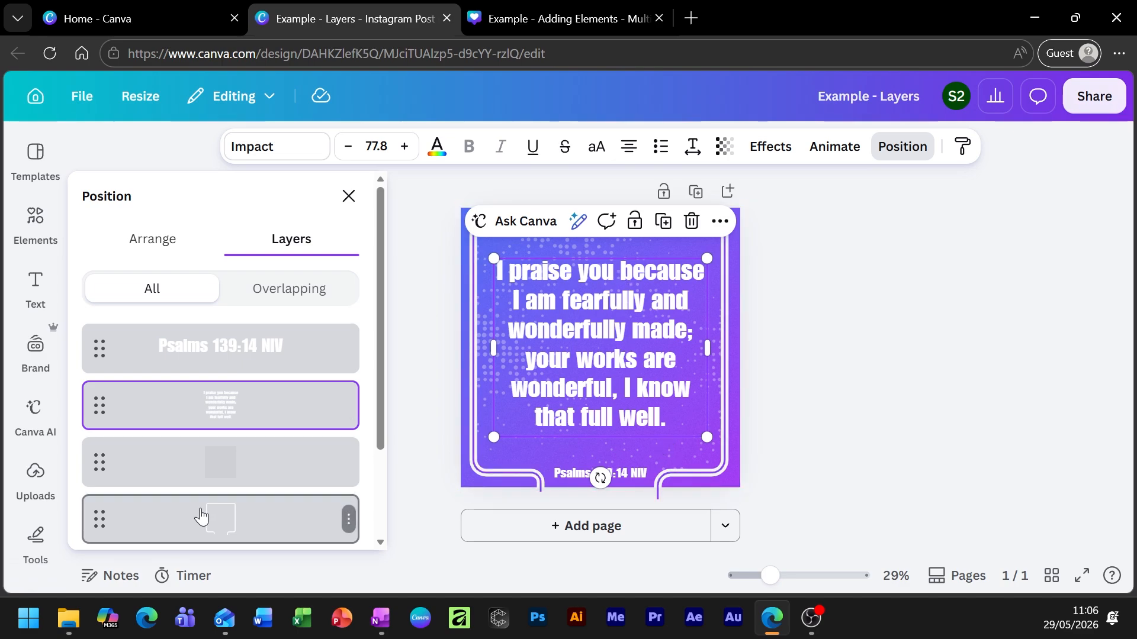
{"action": "left_click", "coordinate": [196, 464]}
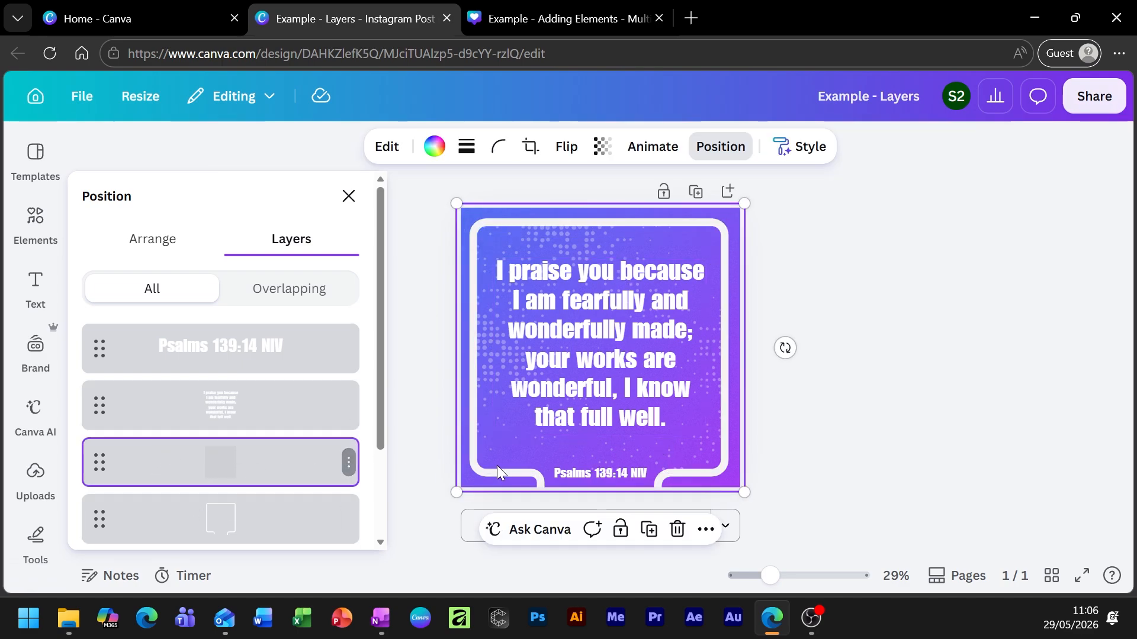
{"action": "mouse_move", "coordinate": [457, 492]}
{"action": "left_mouse_down"}
{"action": "mouse_move", "coordinate": [582, 399]}
{"action": "mouse_move", "coordinate": [460, 489]}
{"action": "left_mouse_up"}
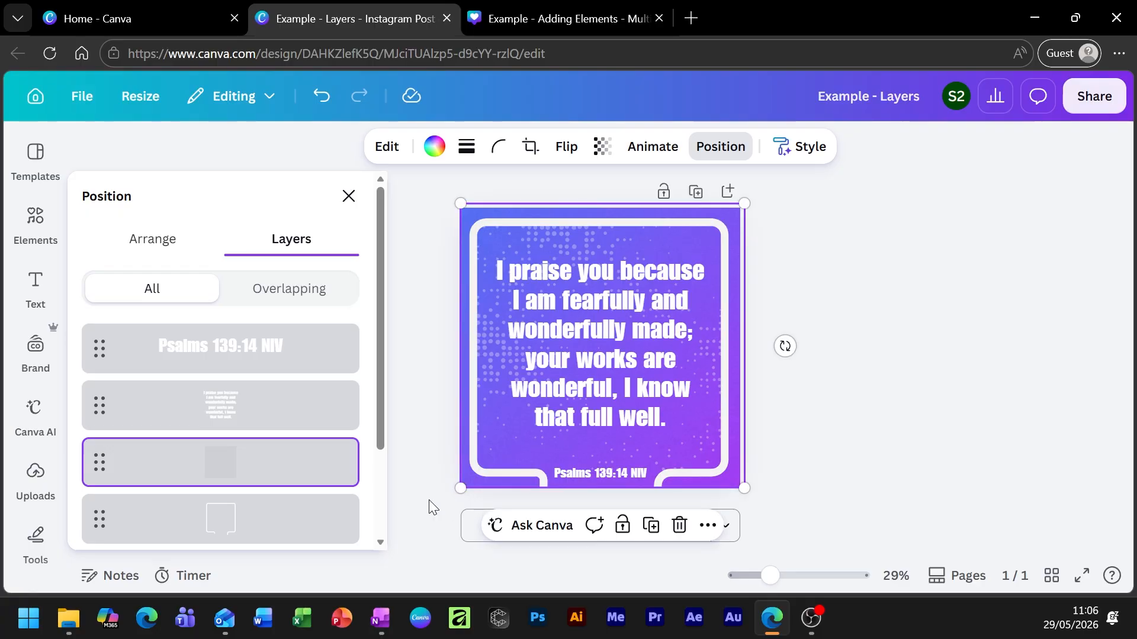
{"action": "scroll", "coordinate": [217, 461], "scroll_direction": "down", "scroll_amount": 3}
Slightly reshape the white frame line, nudge the grain texture, and select the full-page background.
{"action": "left_click", "coordinate": [224, 441]}
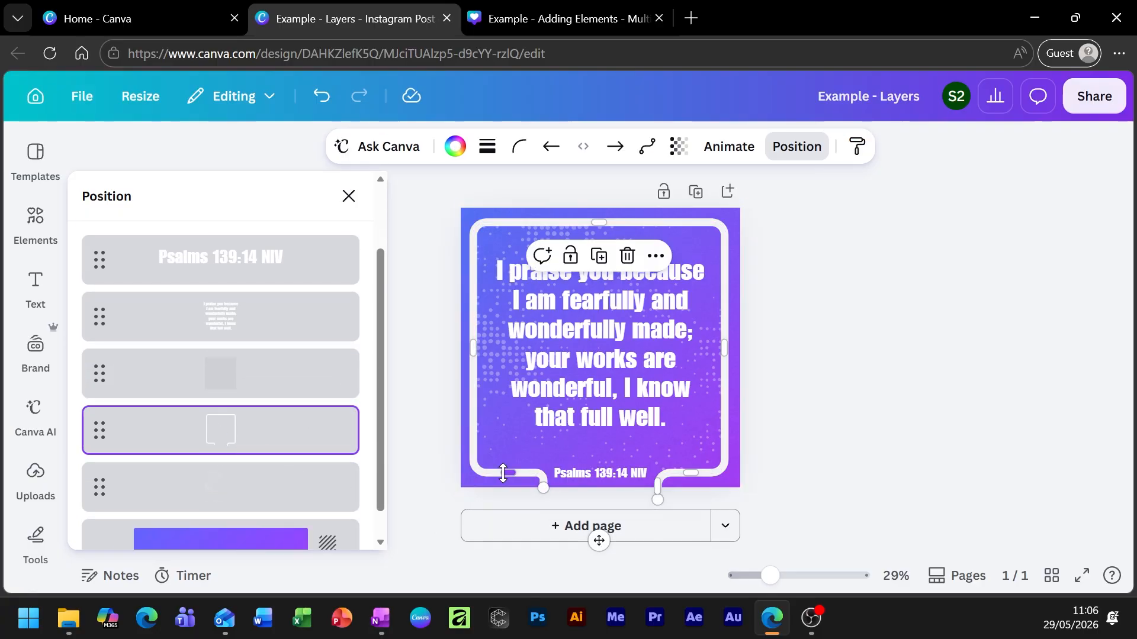
{"action": "mouse_move", "coordinate": [502, 472]}
{"action": "left_mouse_down"}
{"action": "mouse_move", "coordinate": [510, 417]}
{"action": "mouse_move", "coordinate": [517, 474]}
{"action": "left_mouse_up"}
{"action": "left_click_drag", "start_coordinate": [478, 348], "coordinate": [479, 362]}
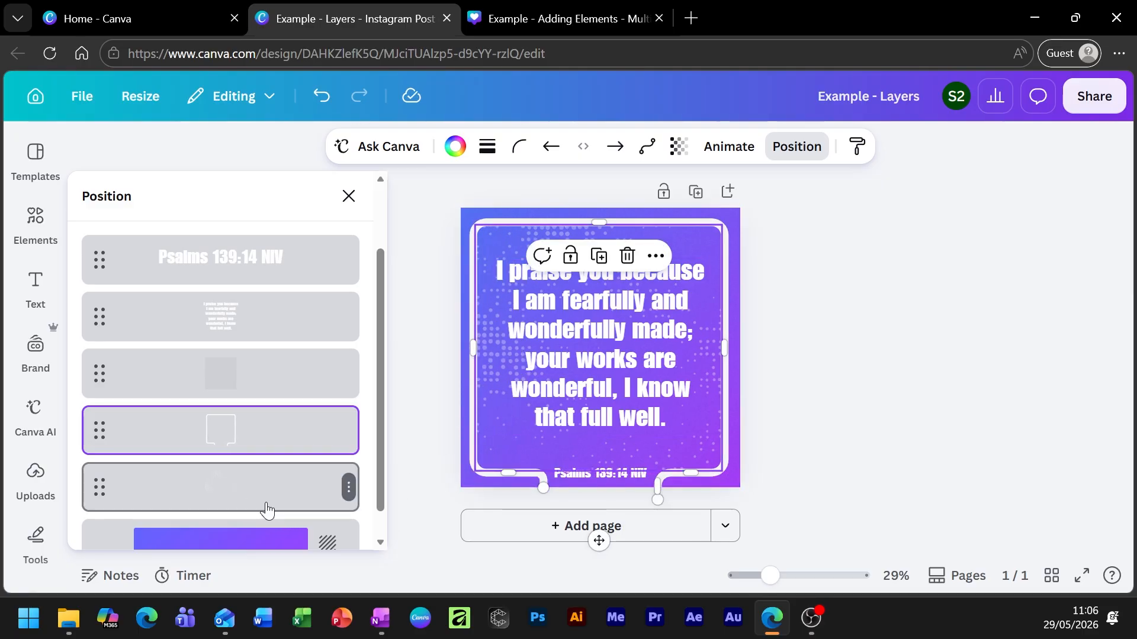
{"action": "left_click", "coordinate": [237, 504]}
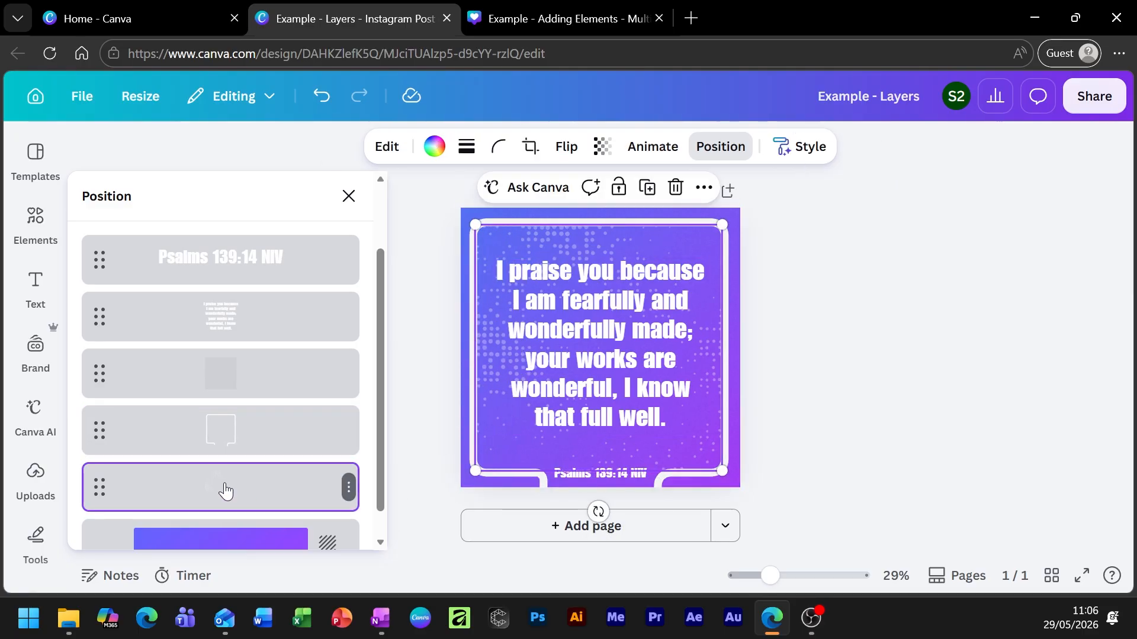
{"action": "mouse_move", "coordinate": [493, 455]}
{"action": "left_mouse_down"}
{"action": "mouse_move", "coordinate": [550, 455]}
{"action": "mouse_move", "coordinate": [707, 524]}
{"action": "mouse_move", "coordinate": [629, 413]}
{"action": "mouse_move", "coordinate": [503, 463]}
{"action": "mouse_move", "coordinate": [493, 455]}
{"action": "left_mouse_up"}
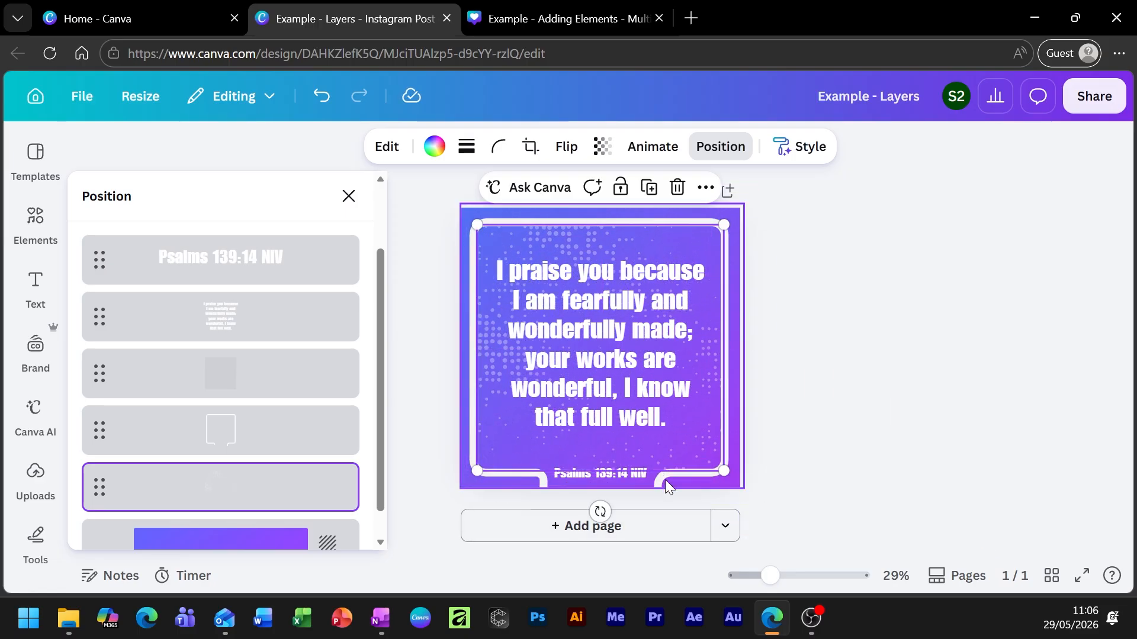
{"action": "left_click", "coordinate": [733, 468]}
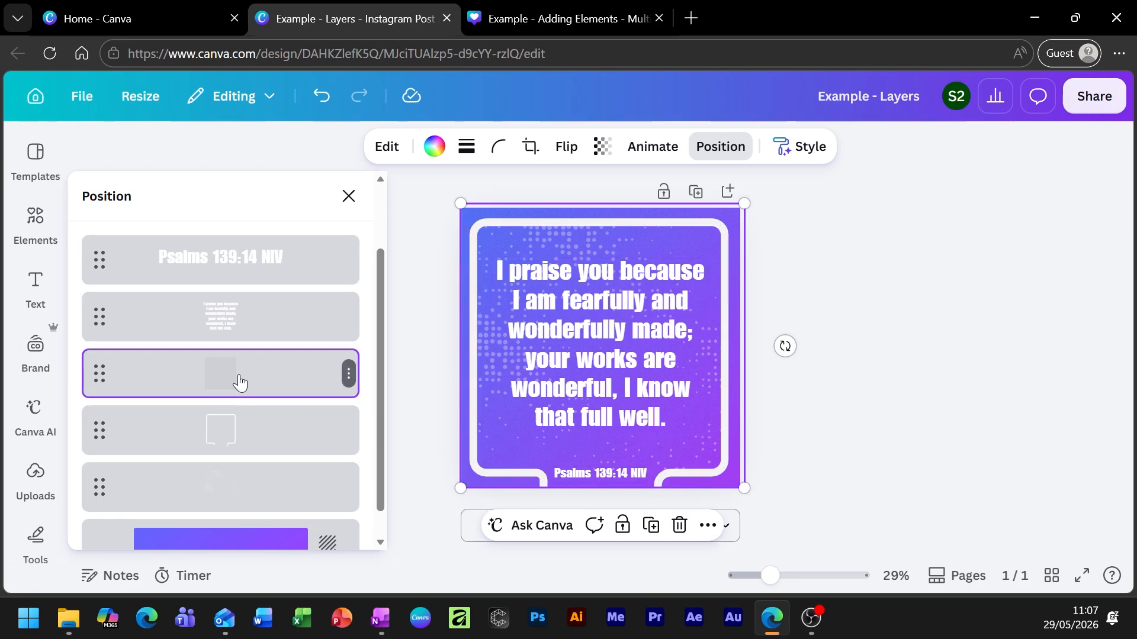
Move the background shape layer to the top and back, then switch to the Example - Adding Elements design.
{"action": "left_click_drag", "start_coordinate": [272, 375], "coordinate": [243, 326]}
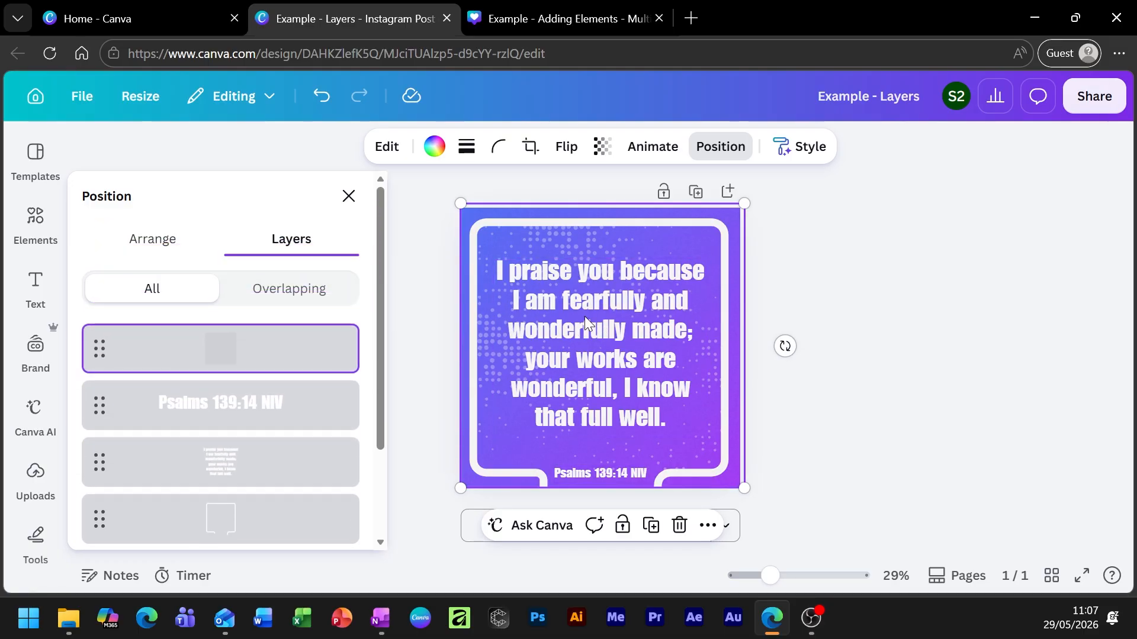
{"action": "left_click_drag", "start_coordinate": [272, 371], "coordinate": [243, 438]}
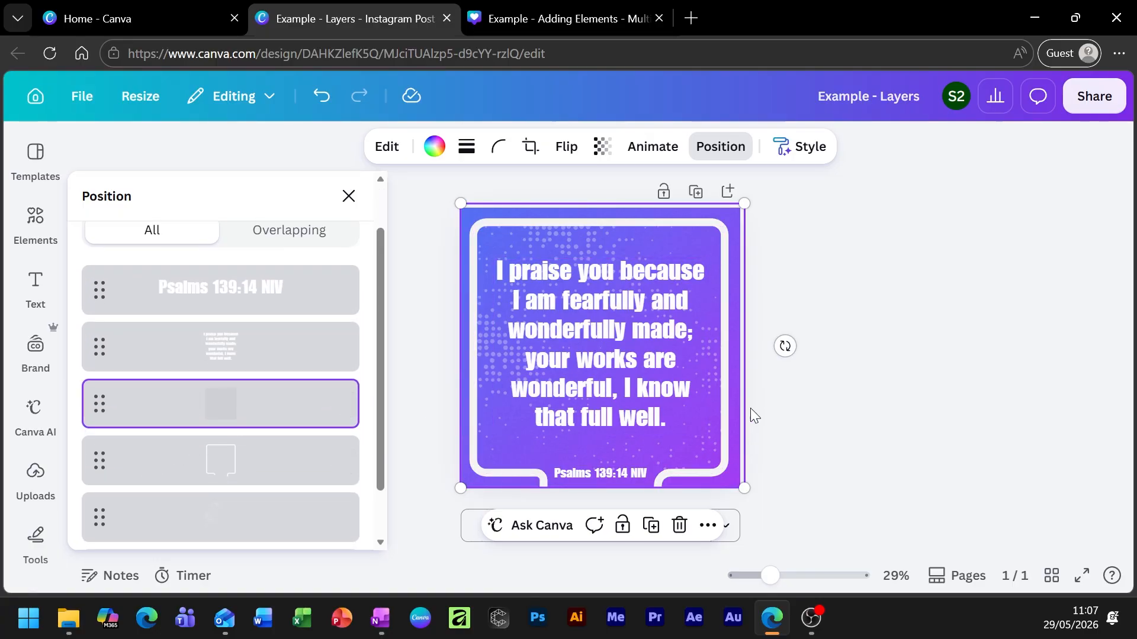
{"action": "left_click", "coordinate": [531, 13]}
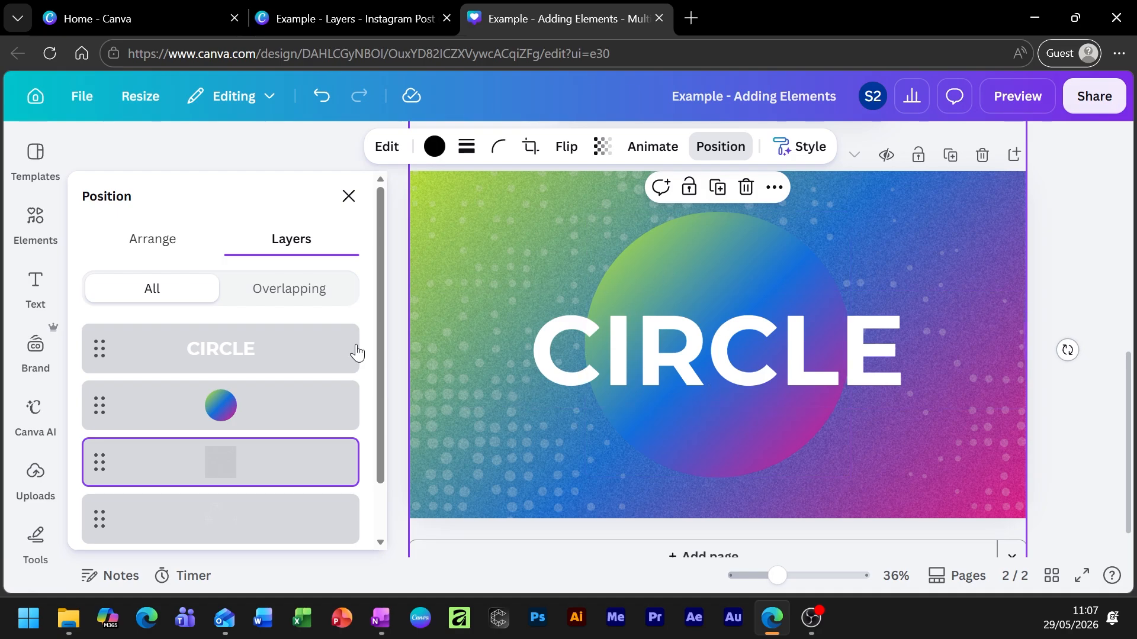
Shift the grain texture right, nudge CIRCLE, and move the dot pattern on page 2.
{"action": "left_click_drag", "start_coordinate": [480, 259], "coordinate": [568, 355]}
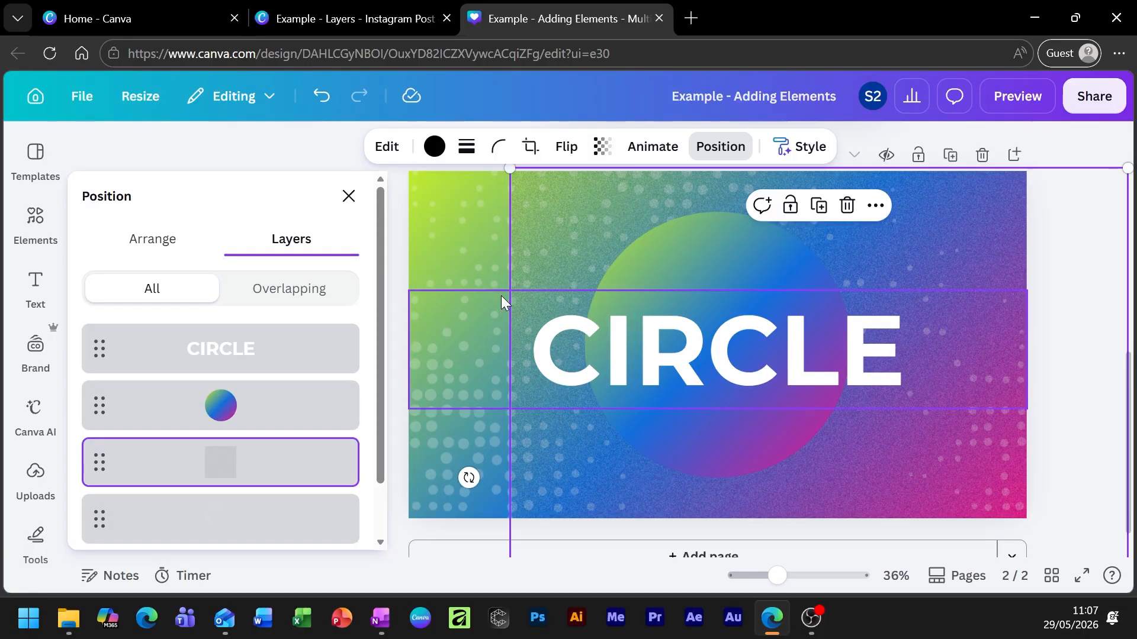
{"action": "left_click_drag", "start_coordinate": [450, 387], "coordinate": [519, 355]}
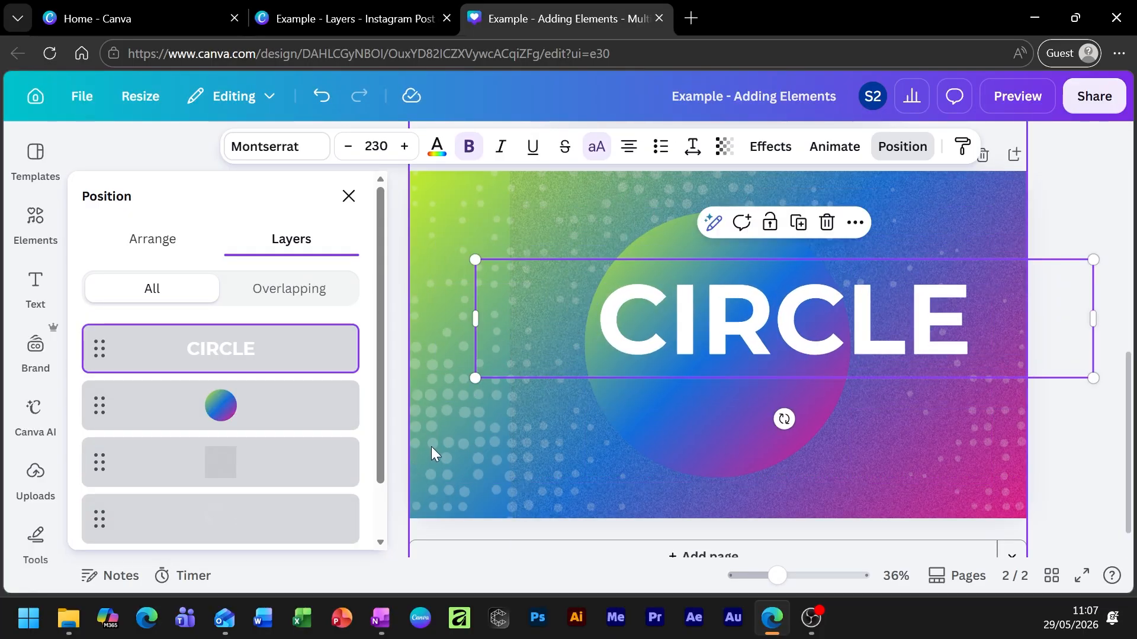
{"action": "left_click_drag", "start_coordinate": [433, 447], "coordinate": [437, 384]}
{"action": "left_click", "coordinate": [428, 436]}
{"action": "left_click", "coordinate": [344, 414]}
{"action": "left_click_drag", "start_coordinate": [340, 409], "coordinate": [338, 357]}
Align the dot pattern to the page's left edge and recentre CIRCLE over the gradient circle.
{"action": "left_click", "coordinate": [413, 344]}
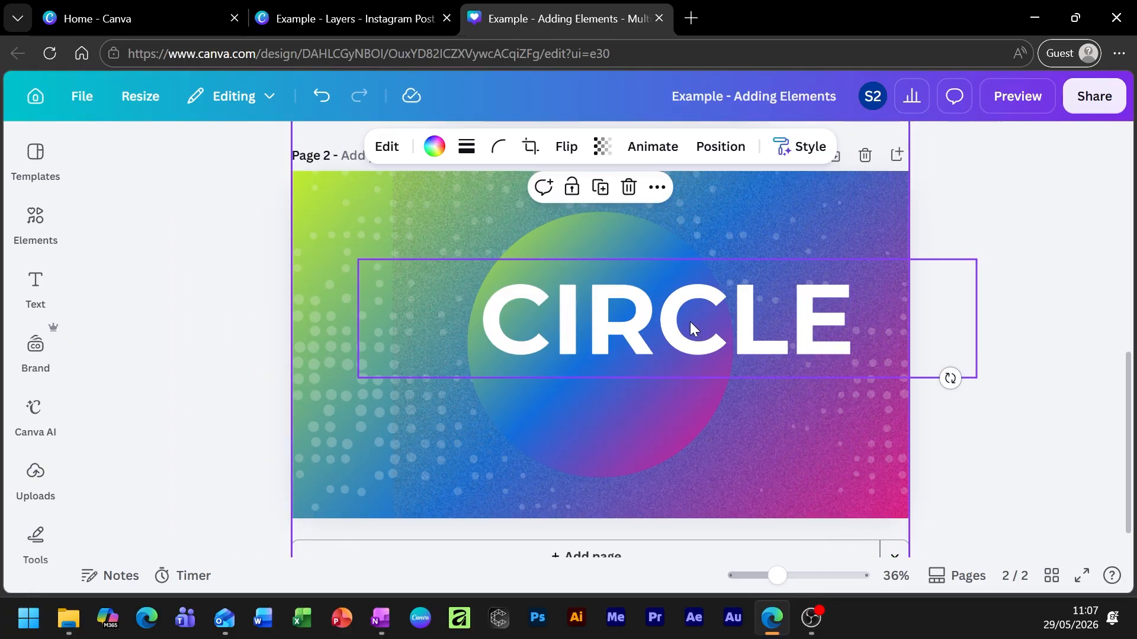
{"action": "mouse_move", "coordinate": [429, 465]}
{"action": "left_mouse_down"}
{"action": "mouse_move", "coordinate": [388, 474]}
{"action": "mouse_move", "coordinate": [432, 482]}
{"action": "mouse_move", "coordinate": [446, 465]}
{"action": "left_mouse_up"}
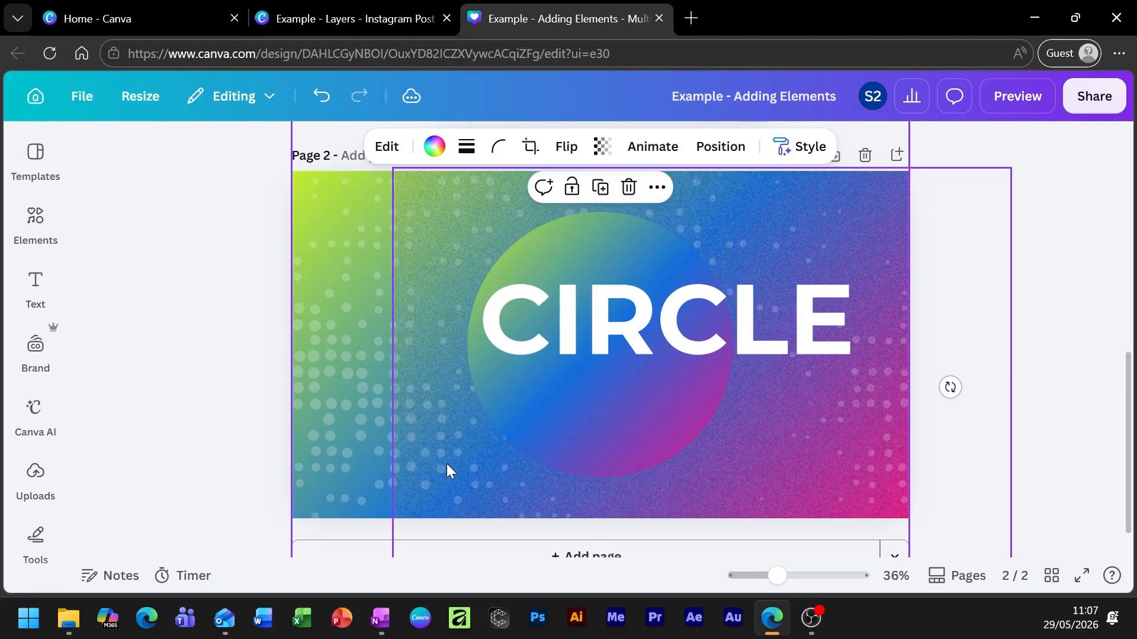
{"action": "left_click", "coordinate": [482, 456]}
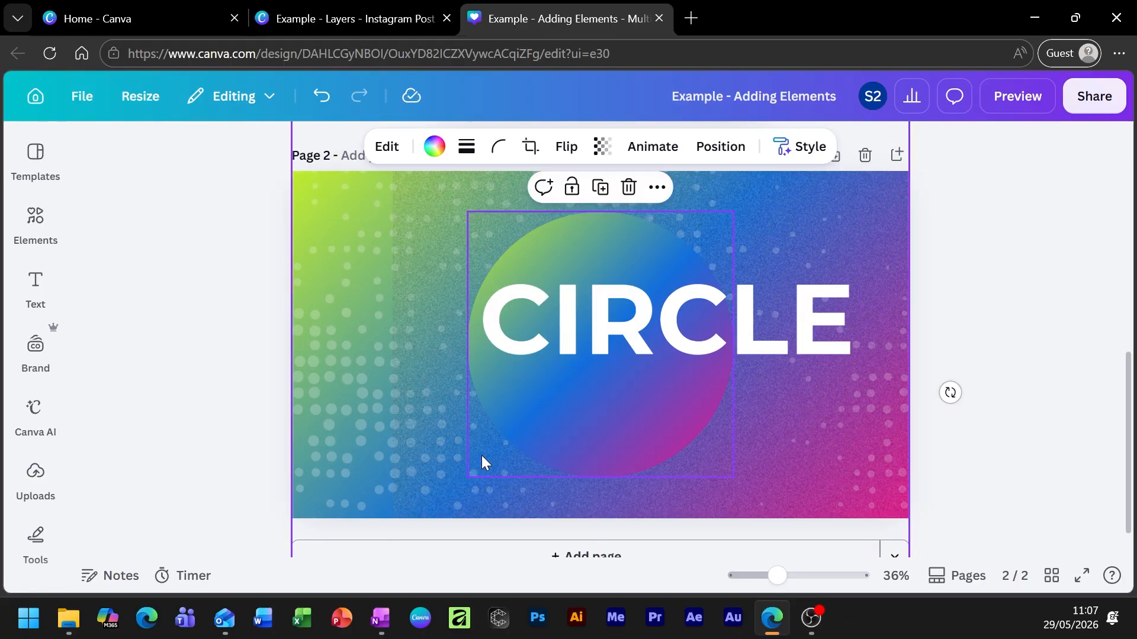
{"action": "left_click", "coordinate": [444, 438]}
{"action": "left_click_drag", "start_coordinate": [444, 439], "coordinate": [337, 404]}
{"action": "left_click_drag", "start_coordinate": [702, 320], "coordinate": [705, 296]}
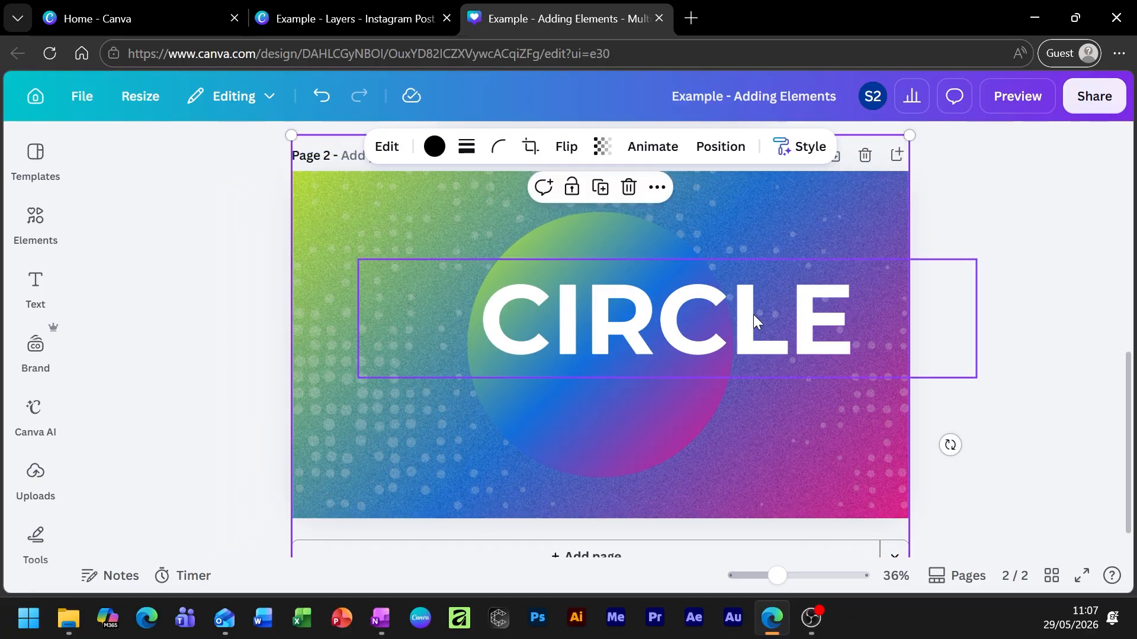
{"action": "left_click", "coordinate": [754, 319]}
{"action": "left_click_drag", "start_coordinate": [779, 334], "coordinate": [719, 359]}
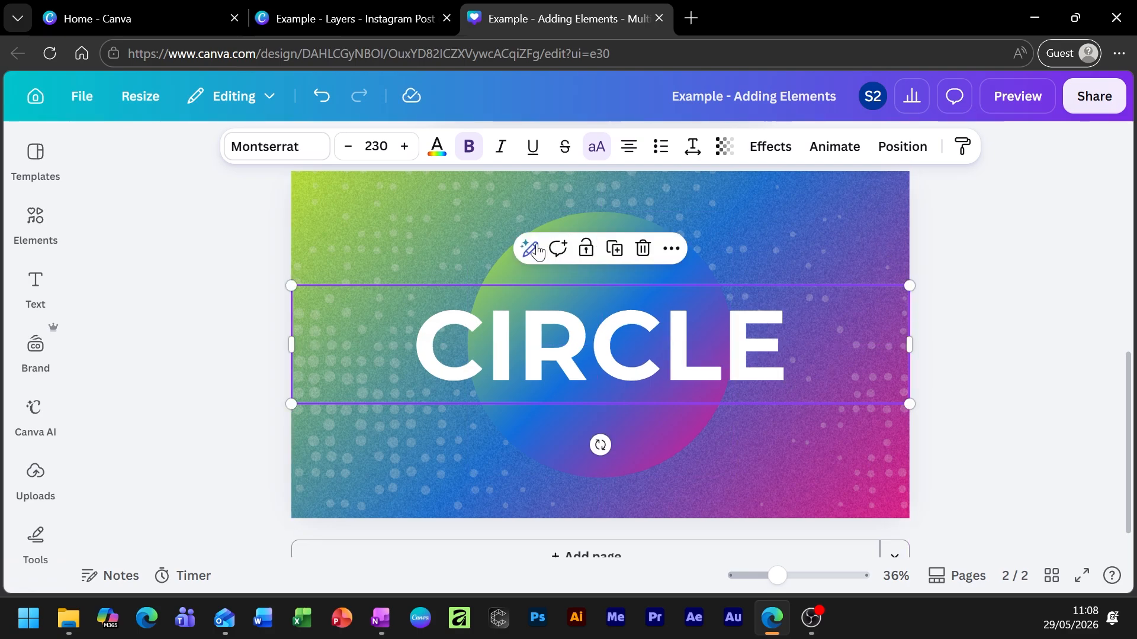